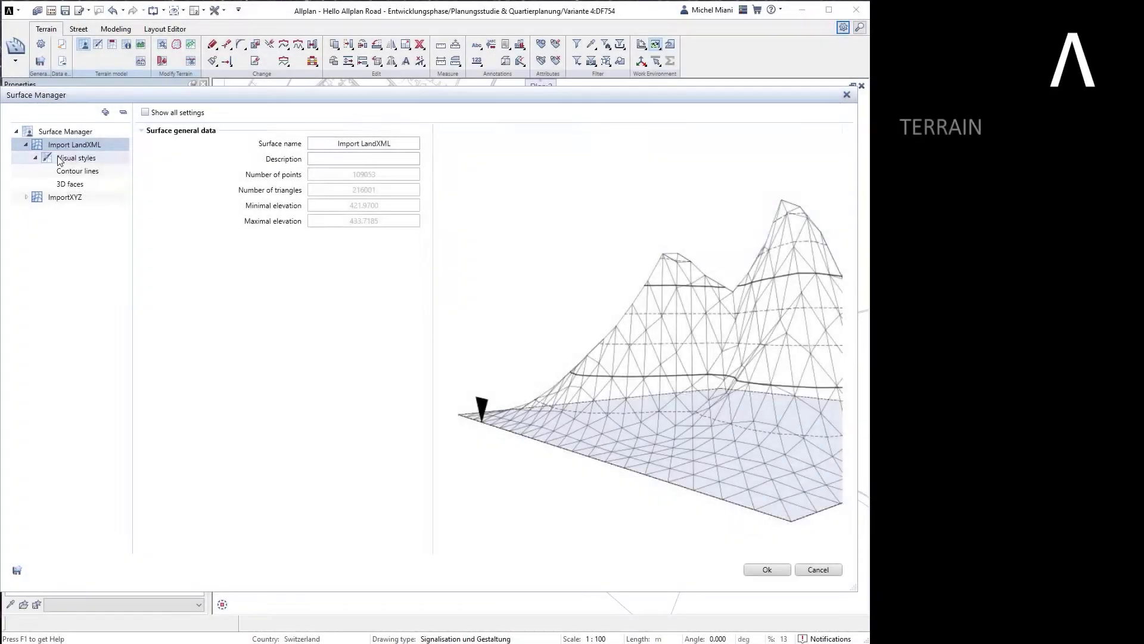
# Add two favorite visual style configurations to the Import LandXML surface and display the surface with its custom contour lines style
pyautogui.rightClick(60, 158)
pyautogui.click(250, 180)
pyautogui.rightClick(74, 158)
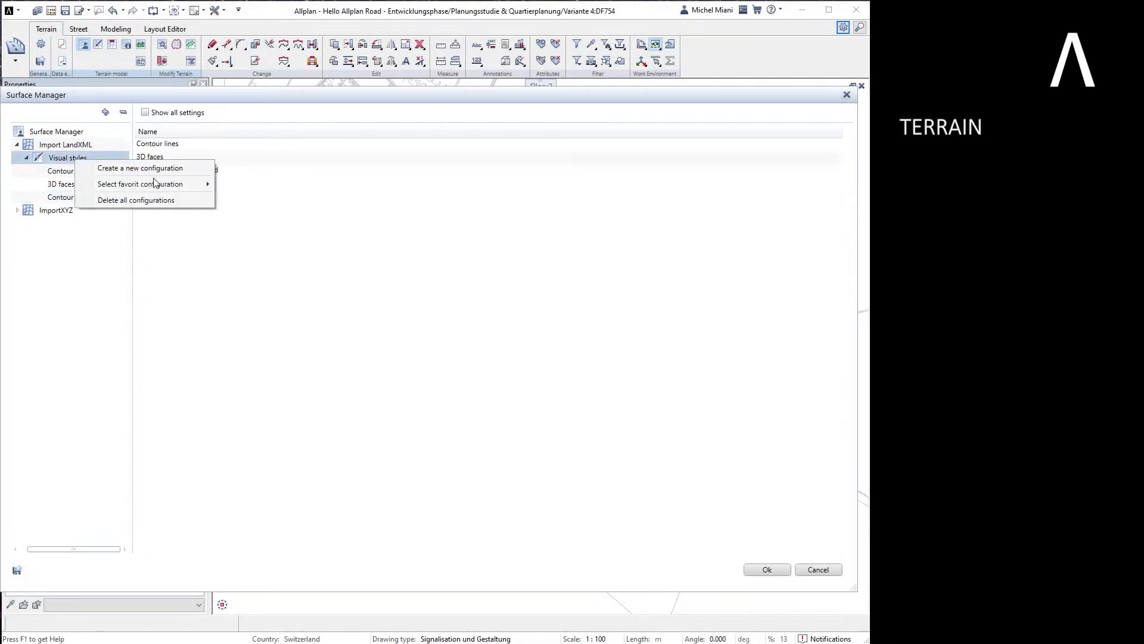
pyautogui.moveTo(149, 184)
pyautogui.click(271, 197)
pyautogui.click(766, 569)
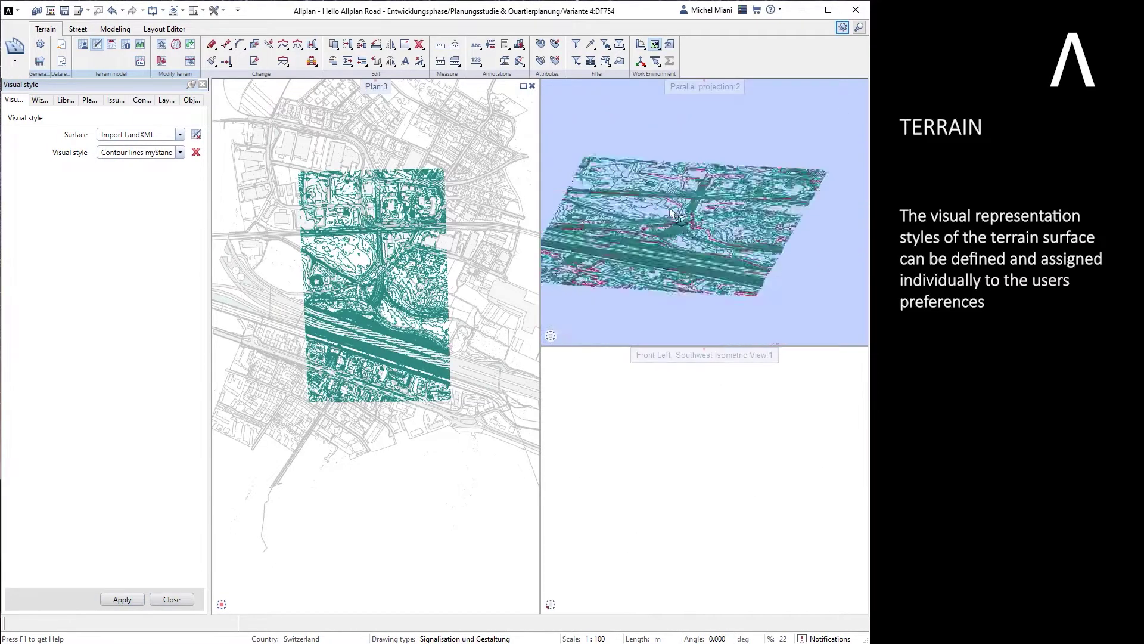
pyautogui.scroll(5, 697, 226)
pyautogui.scroll(-5, 697, 226)
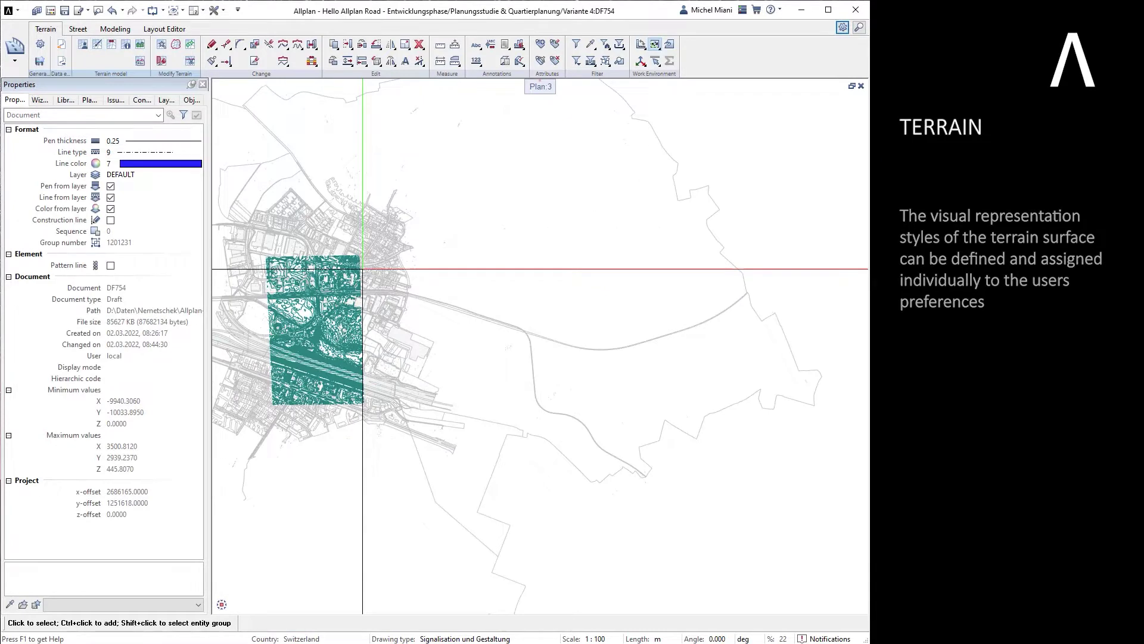
# Start a surface reduction of Import LandXML and outline a four-sided polygon around the terrain area west of the roundabout
pyautogui.scroll(3, 370, 255)
pyautogui.click(161, 62)
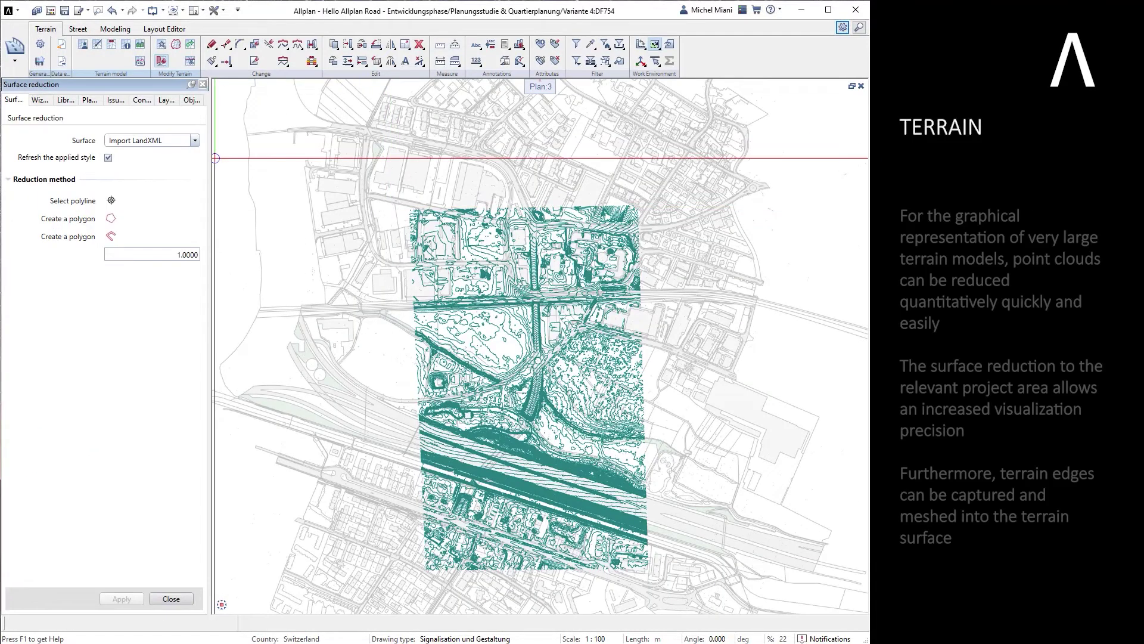
pyautogui.click(111, 219)
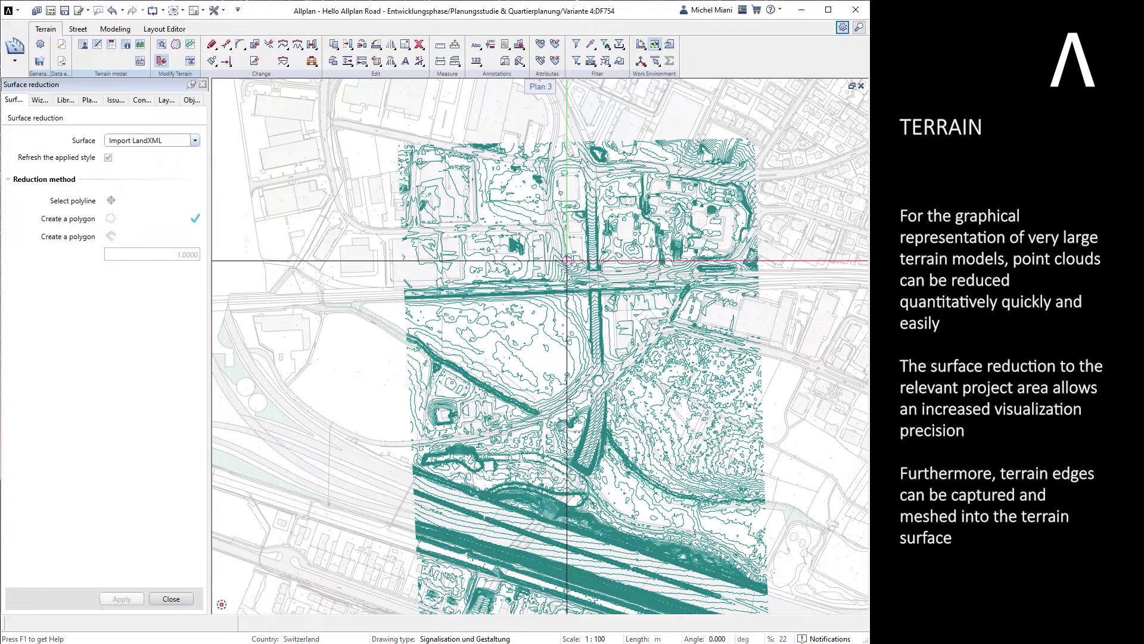
pyautogui.click(401, 268)
pyautogui.click(567, 260)
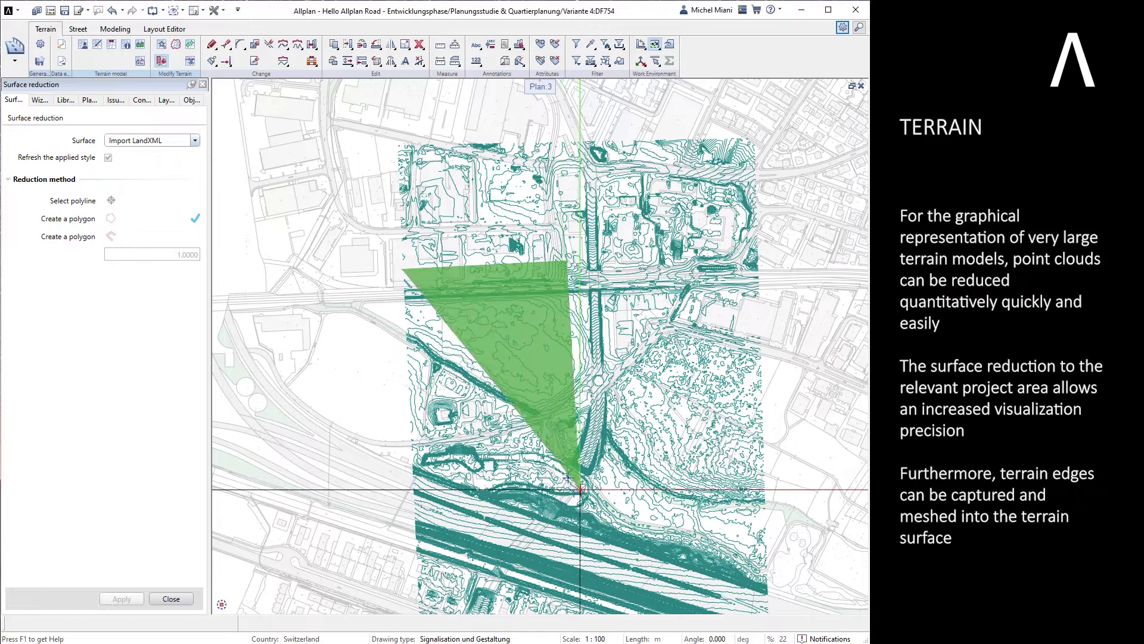
pyautogui.click(590, 488)
pyautogui.click(425, 504)
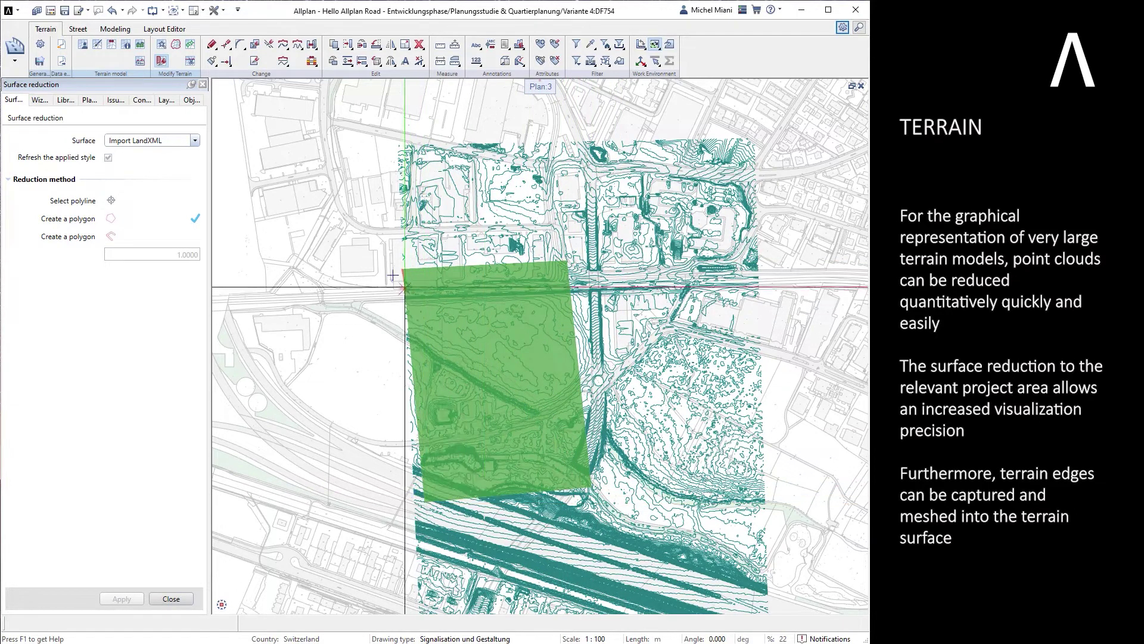
pyautogui.click(402, 269)
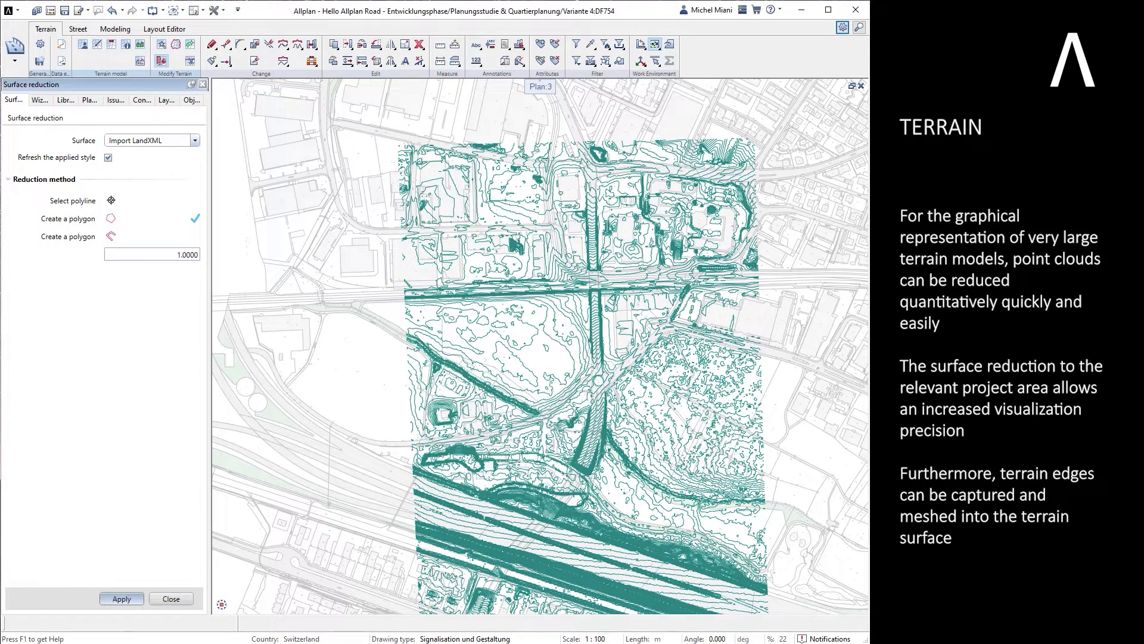
# Apply the surface reduction to the drawn polygon and finish the command
pyautogui.click(121, 599)
pyautogui.click(448, 362)
pyautogui.click(160, 596)
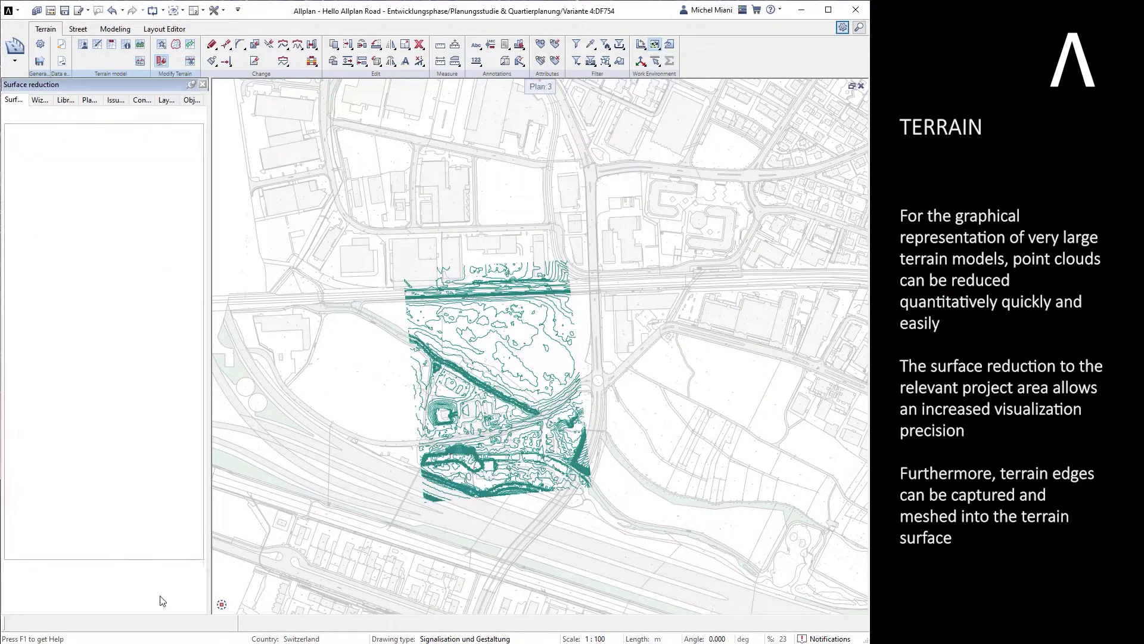
# Create a main axis named Mainaxis that uses Import LandXML as its surface model
pyautogui.moveTo(362, 341); pyautogui.dragTo(352, 329, button='middle')
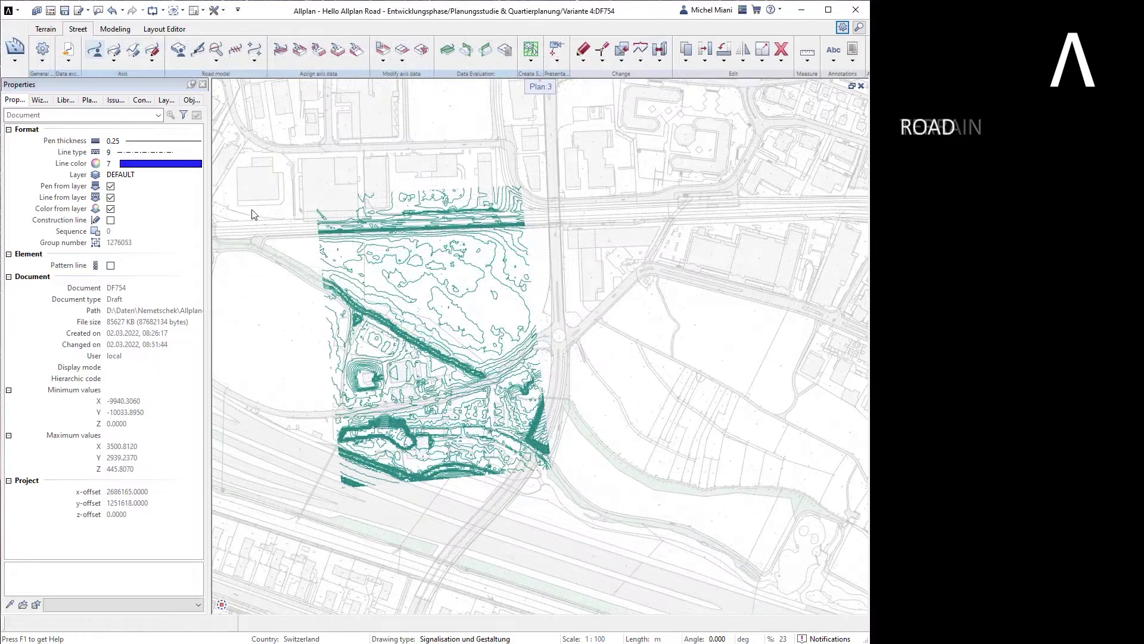
pyautogui.rightClick(131, 150)
pyautogui.click(172, 159)
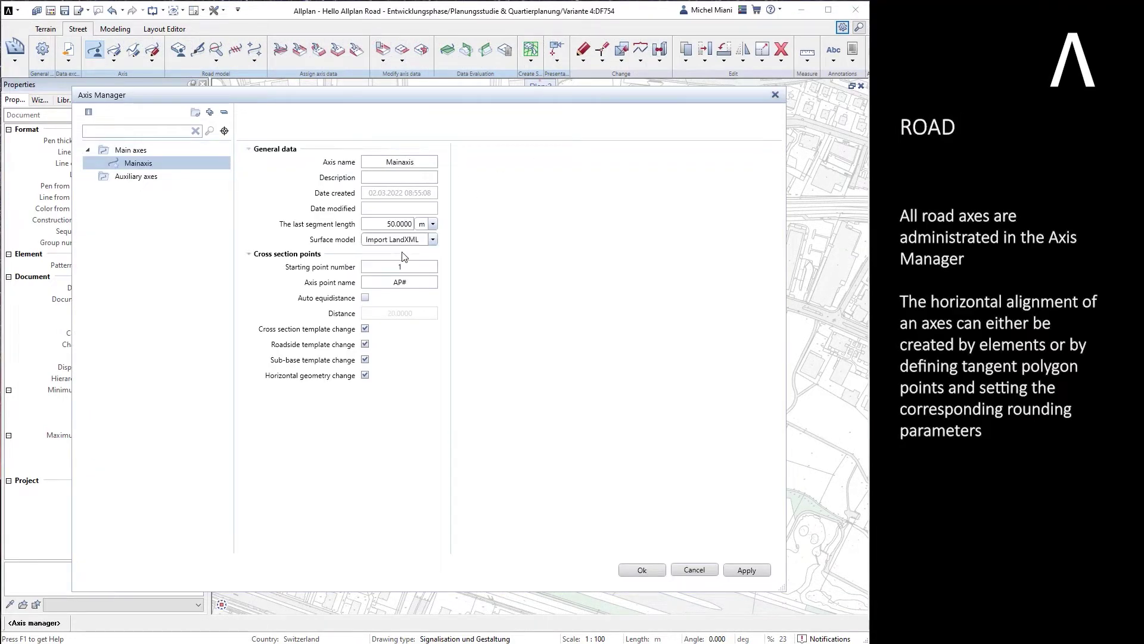
pyautogui.press('Return')
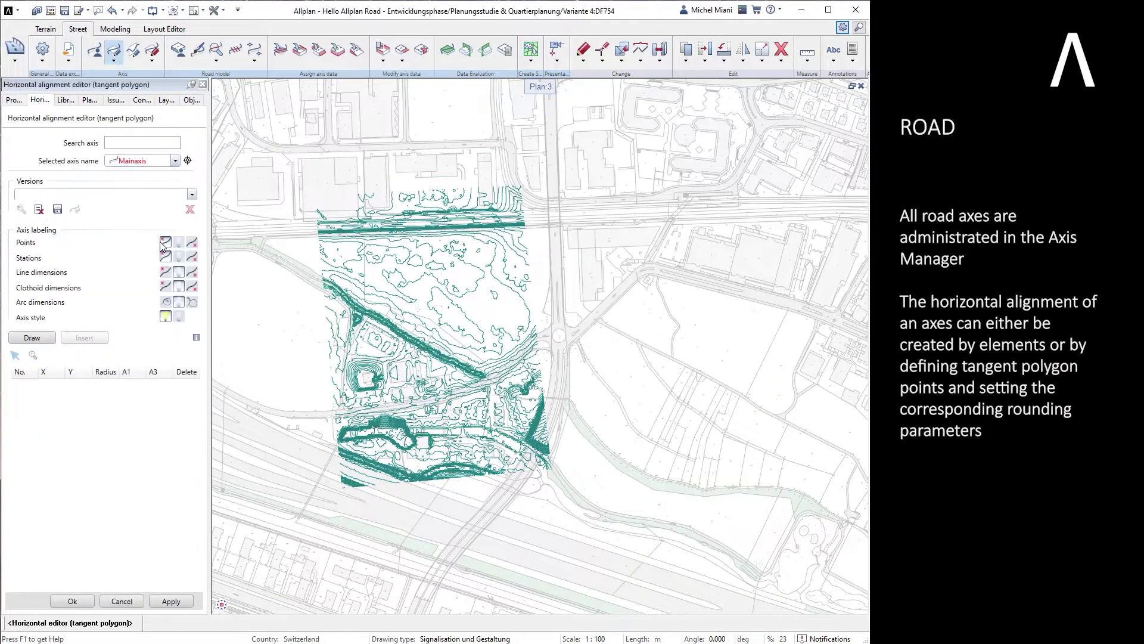
# Draw the first two horizontal tangent points of Mainaxis, starting on the road by the Herzogenmühle label and continuing northwest
pyautogui.click(40, 338)
pyautogui.scroll(6, 531, 314)
pyautogui.click(538, 314)
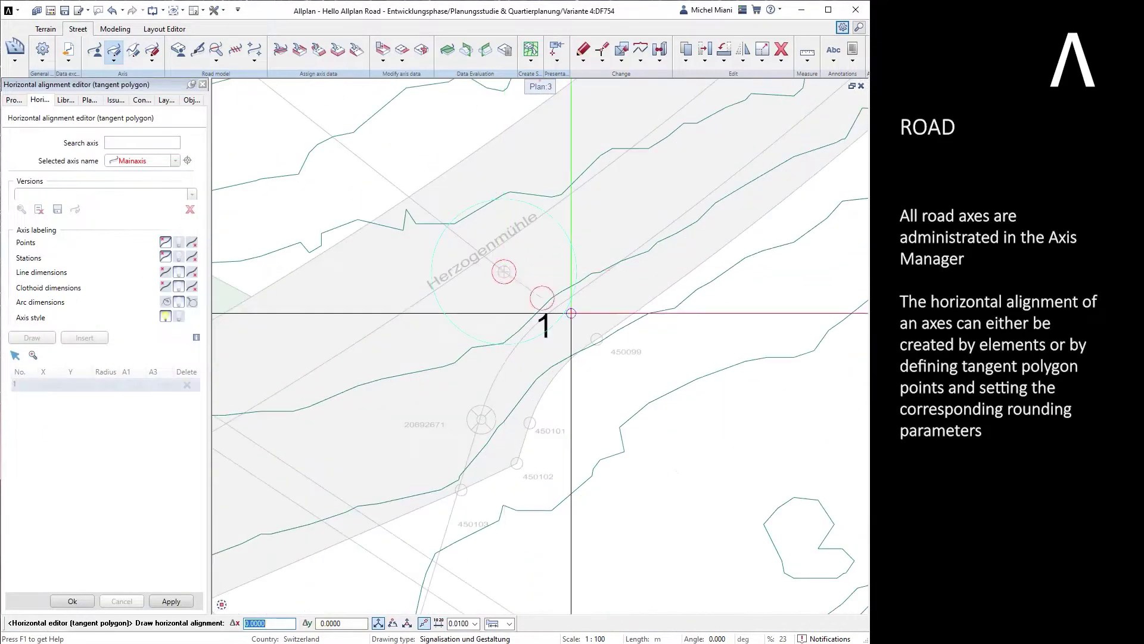
pyautogui.scroll(3, 386, 203)
pyautogui.scroll(5, 285, 155)
pyautogui.click(342, 193)
pyautogui.scroll(-5, 342, 192)
pyautogui.moveTo(342, 192); pyautogui.dragTo(608, 335, button='middle')
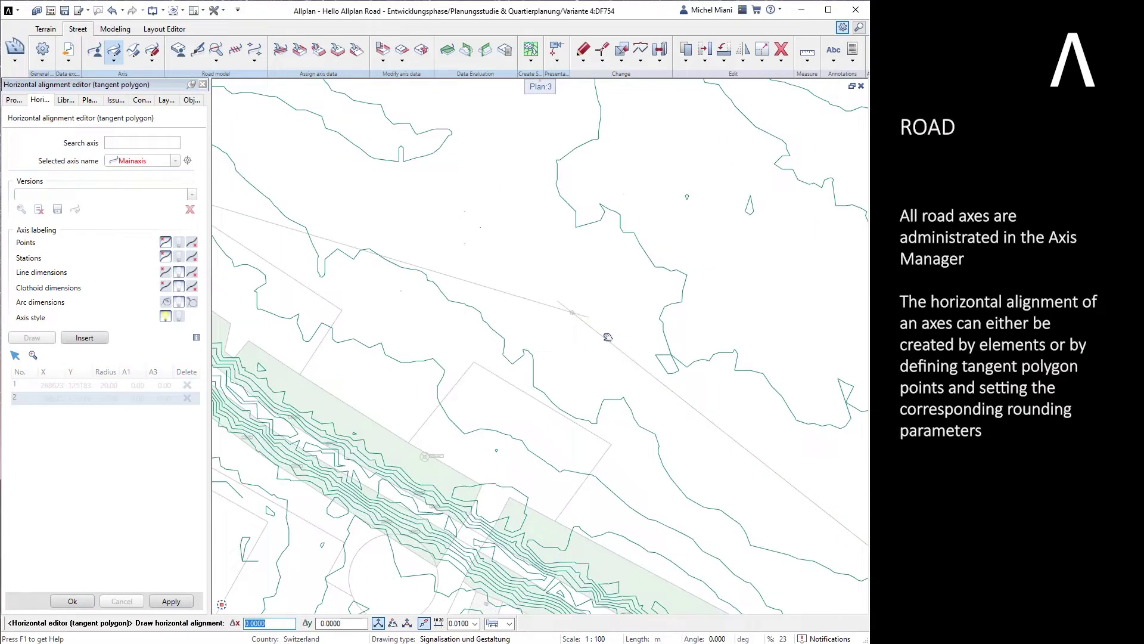
# Add the third and fourth tangent points at the bend above the embankment and at the northern end, finishing the tangent polygon
pyautogui.scroll(4, 287, 196)
pyautogui.moveTo(287, 197); pyautogui.dragTo(576, 270, button='middle')
pyautogui.scroll(4, 503, 268)
pyautogui.click(511, 267)
pyautogui.scroll(-8, 467, 375)
pyautogui.moveTo(467, 375); pyautogui.dragTo(471, 530, button='middle')
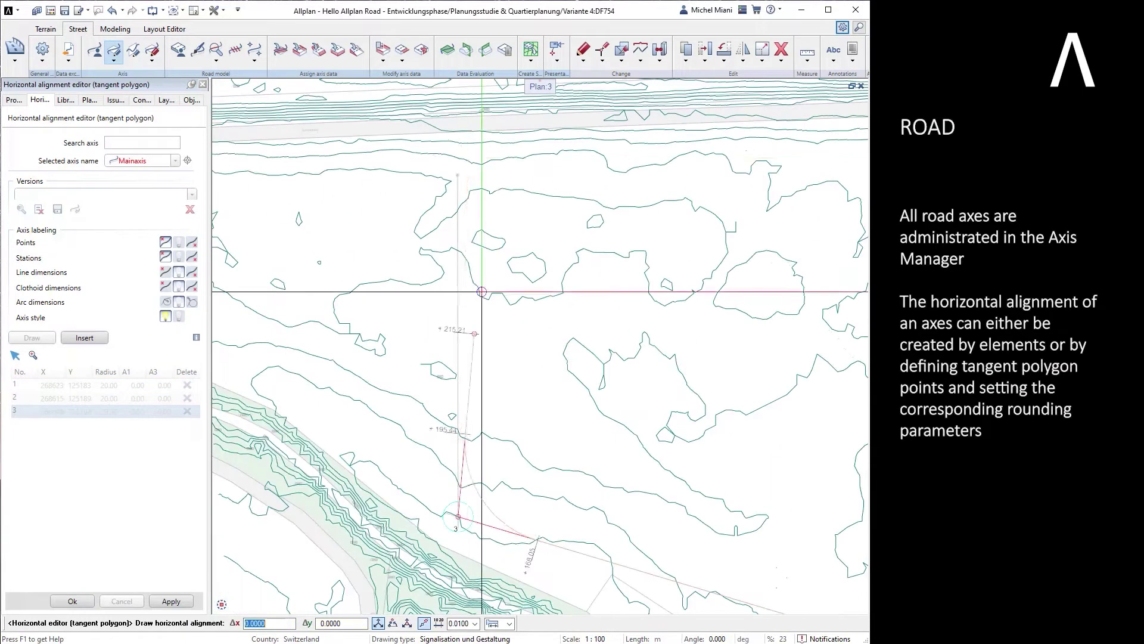
pyautogui.scroll(5, 444, 197)
pyautogui.click(431, 212)
pyautogui.scroll(-8, 429, 215)
pyautogui.press('Escape')
pyautogui.moveTo(429, 321); pyautogui.dragTo(349, 208, button='middle')
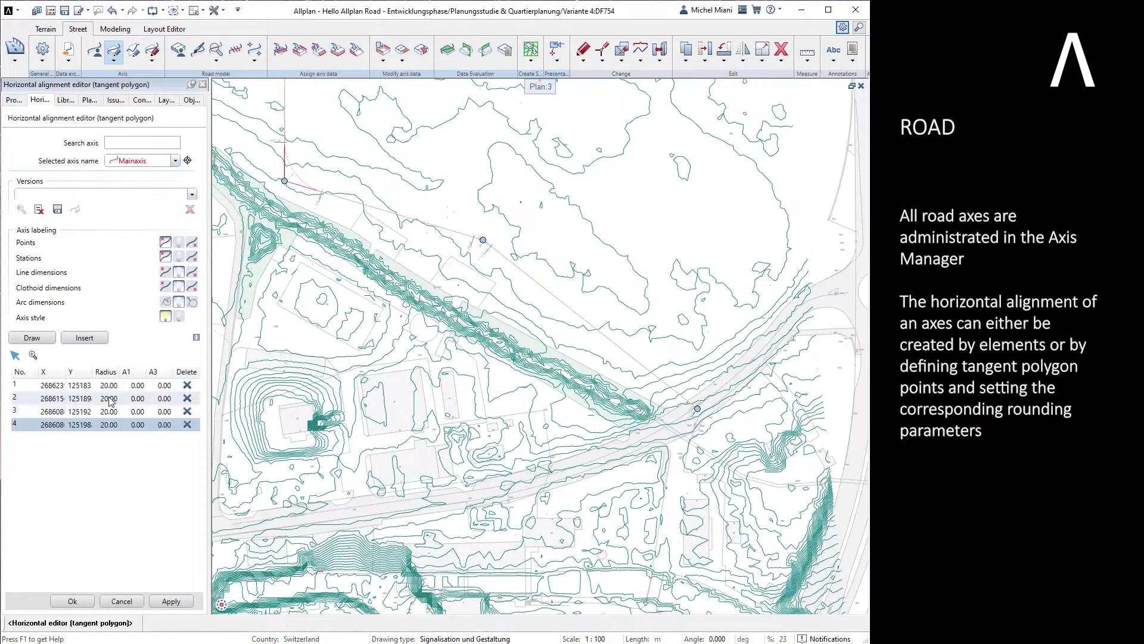
# Set the radius to 0 at point 1, 200 with A1 20 and A3 35 at point 2, and 15 at point 3, and confirm
pyautogui.click(110, 386)
pyautogui.write('0')
pyautogui.click(113, 398)
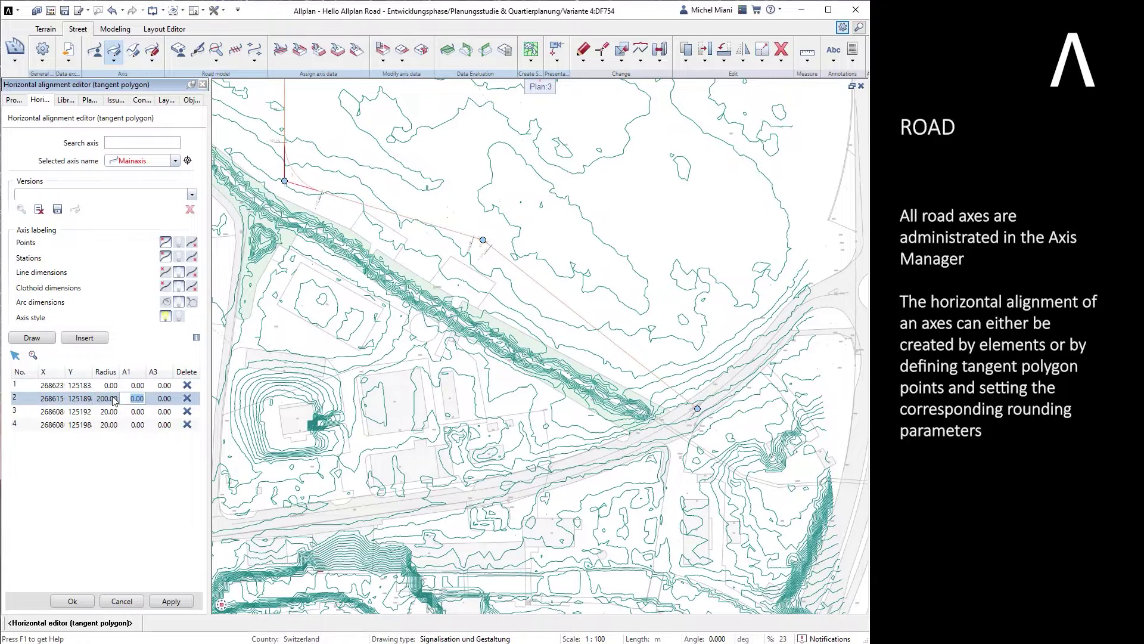
pyautogui.write('20')
pyautogui.press('Tab')
pyautogui.write('35')
pyautogui.press('Tab')
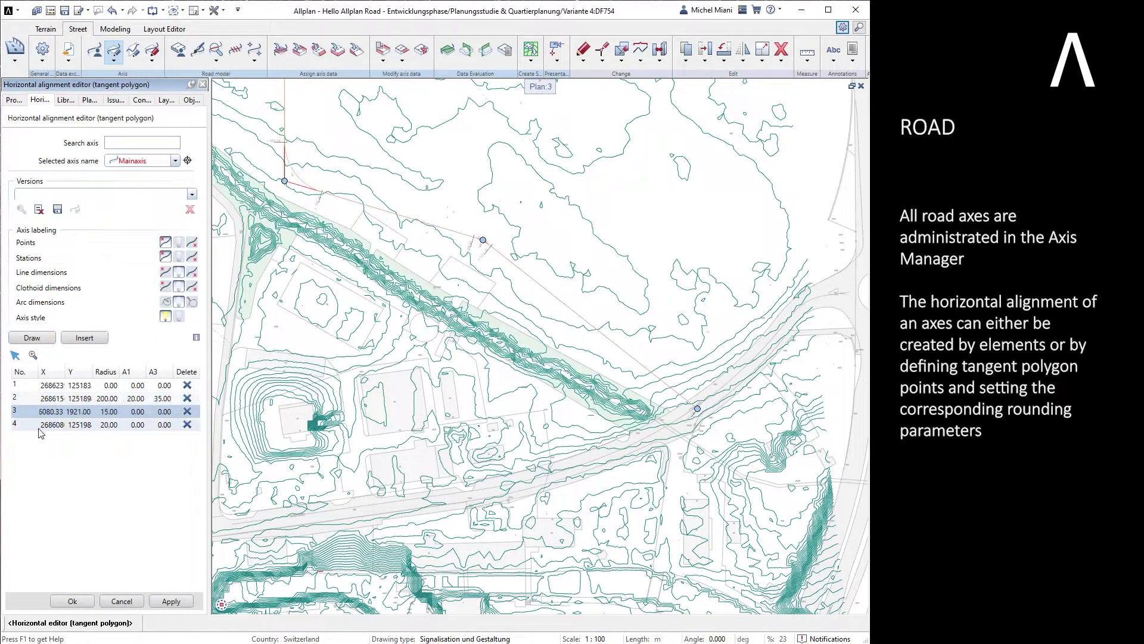
pyautogui.click(72, 600)
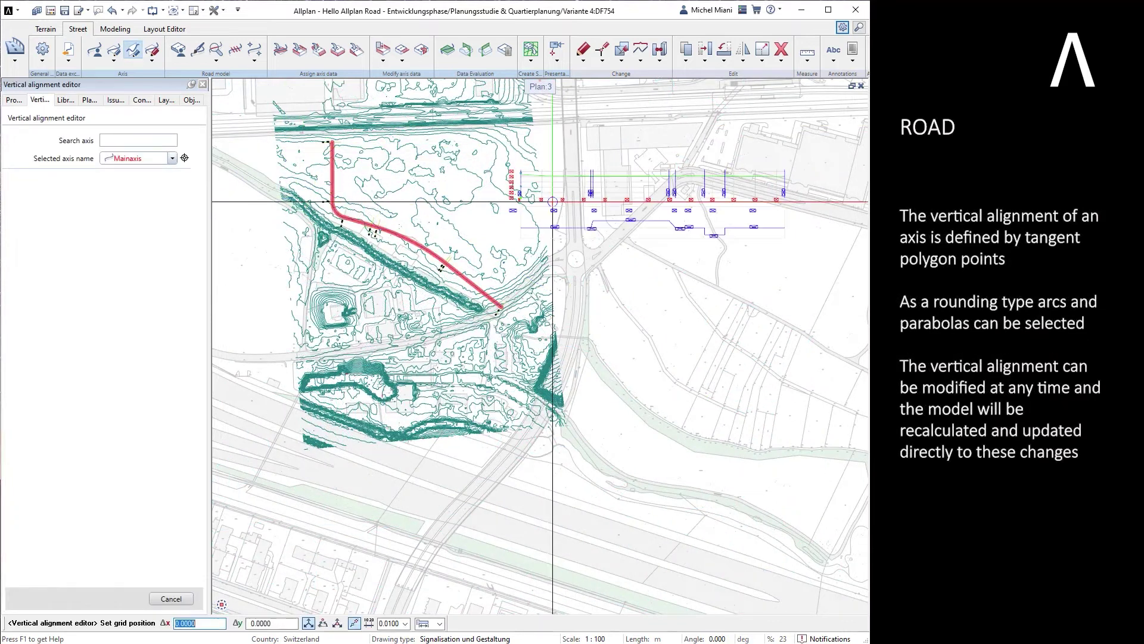
# Place the Mainaxis profile grid and draw its vertical alignment with four points at stations of about 0, 67.8, 191.6 and 247.6
pyautogui.click(553, 202)
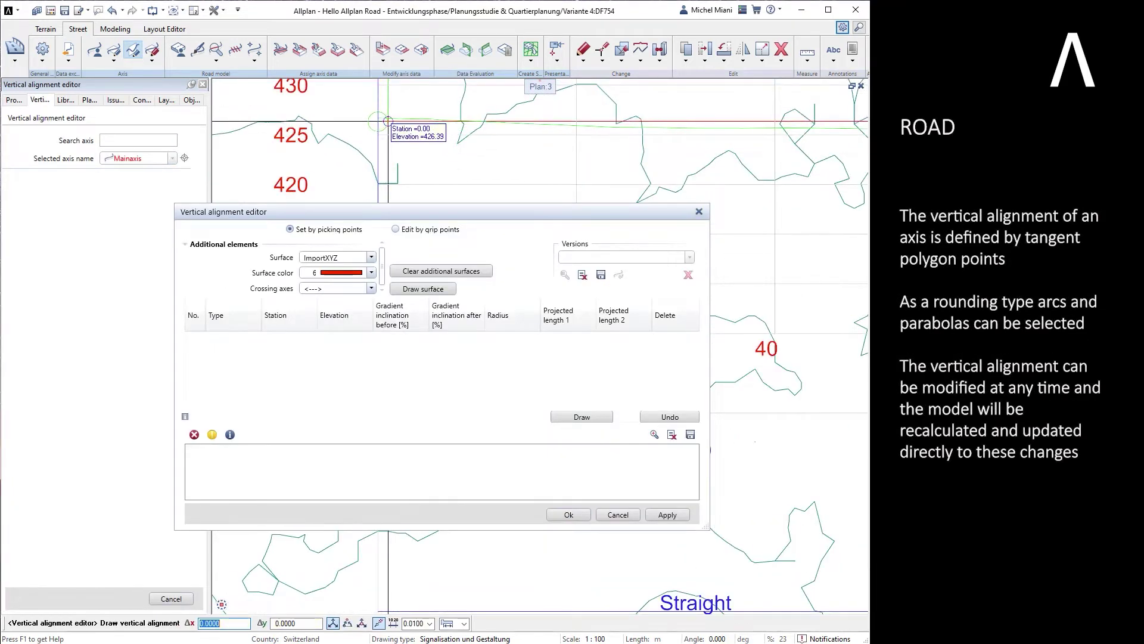
pyautogui.click(388, 119)
pyautogui.scroll(-4, 388, 119)
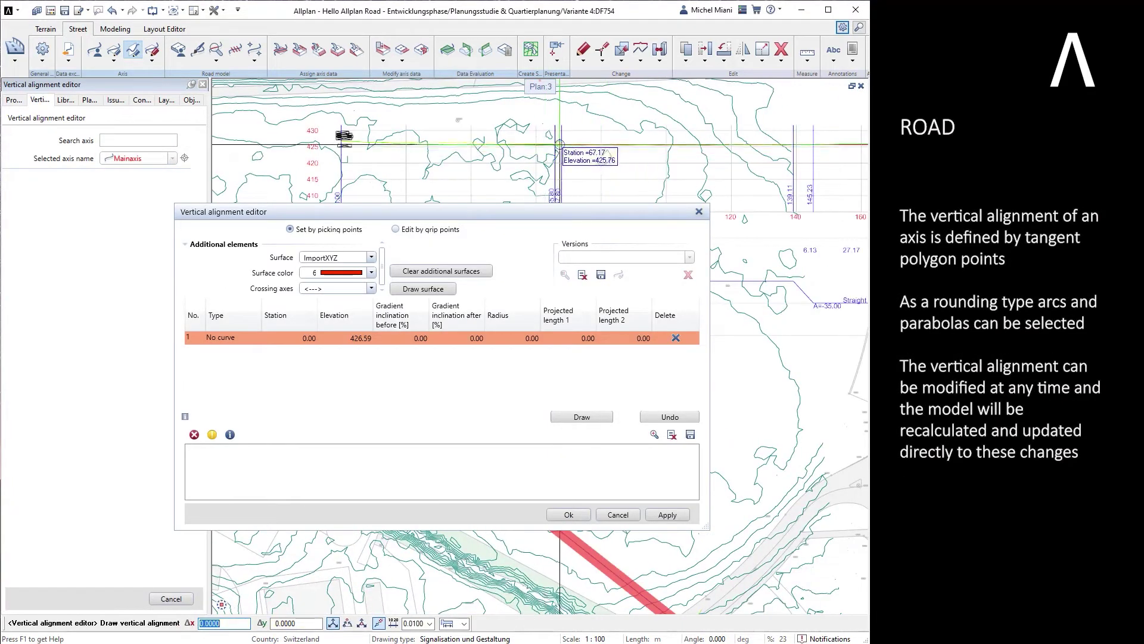
pyautogui.click(562, 146)
pyautogui.moveTo(708, 144); pyautogui.dragTo(521, 159, button='middle')
pyautogui.scroll(-2, 522, 159)
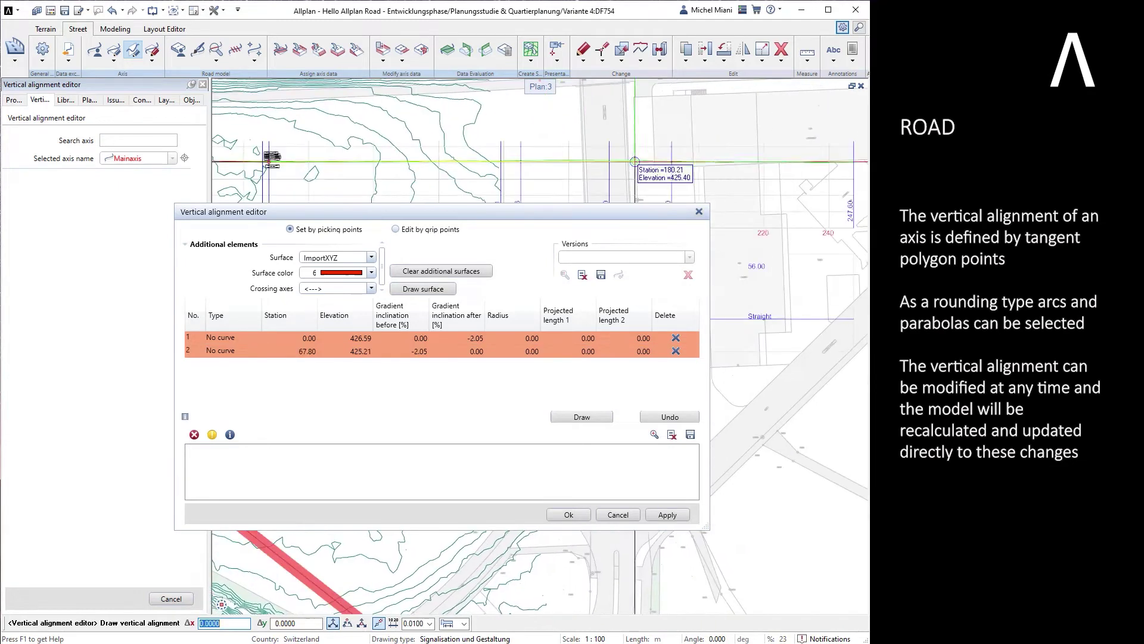
pyautogui.click(676, 159)
pyautogui.moveTo(727, 157); pyautogui.dragTo(593, 159, button='middle')
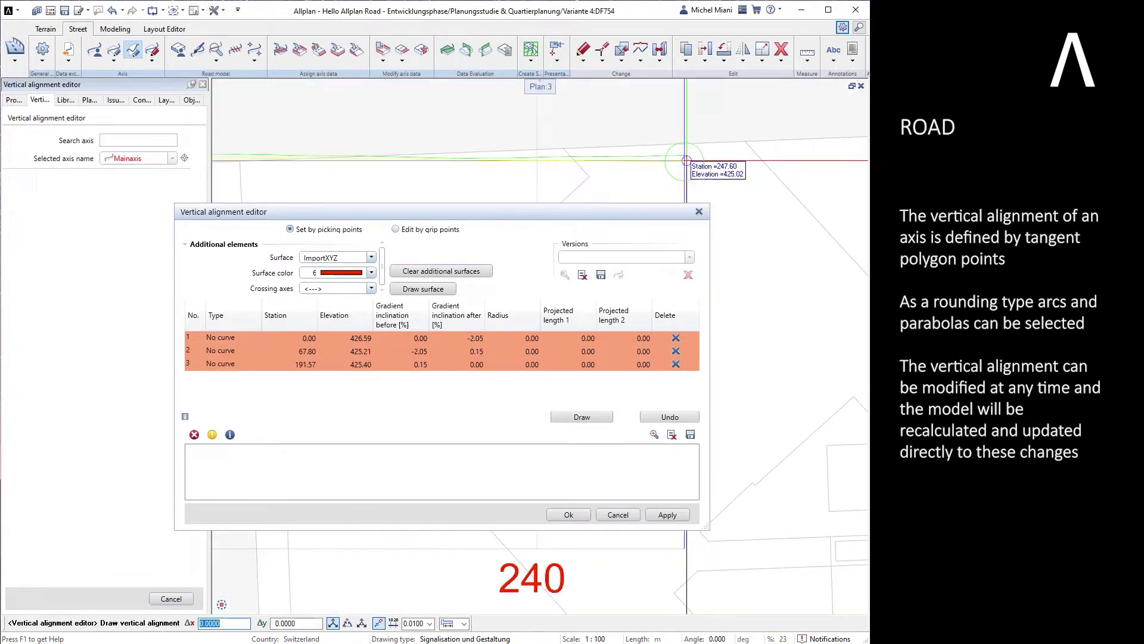
pyautogui.click(684, 155)
# Round vertical points 2 and 3 with arcs of radius 2000 and 100, and confirm the vertical alignment
pyautogui.click(395, 229)
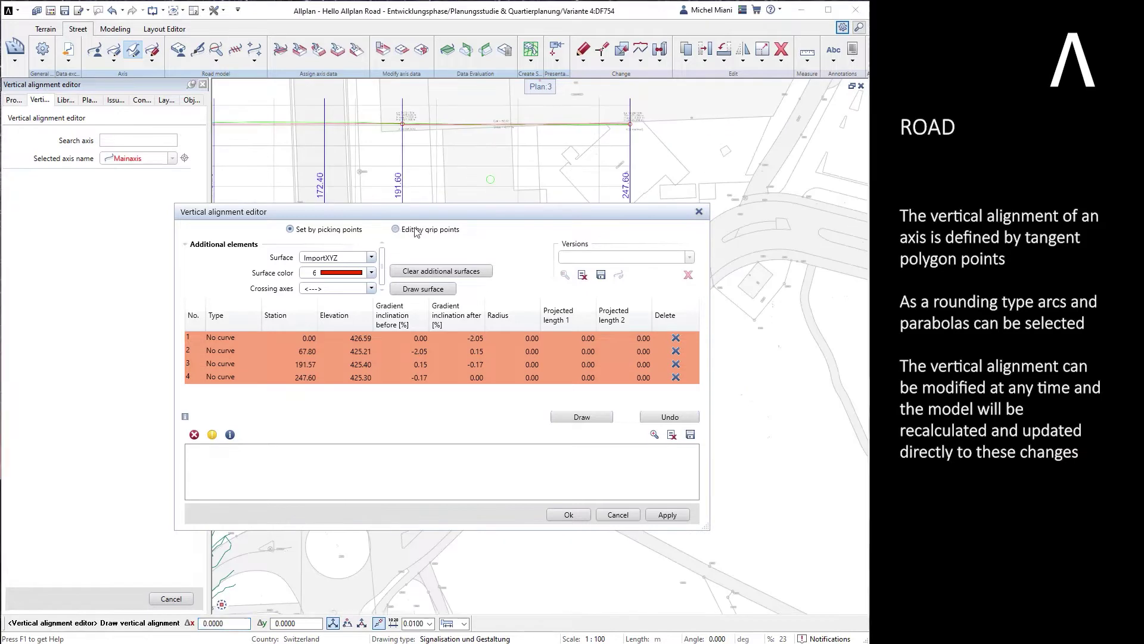
pyautogui.click(226, 353)
pyautogui.click(227, 353)
pyautogui.click(222, 376)
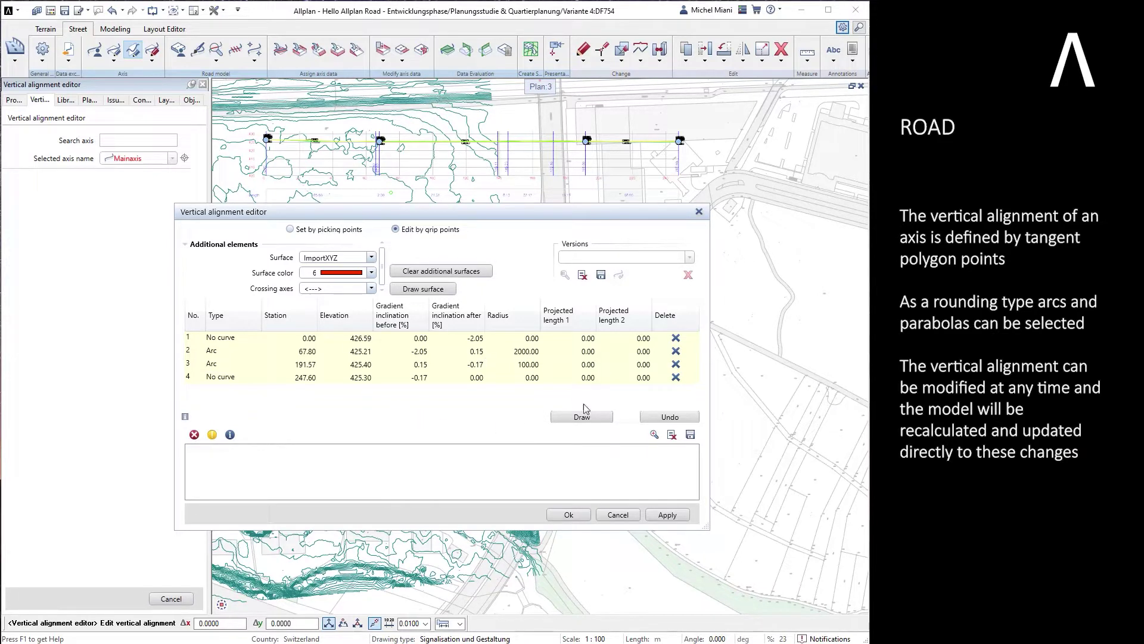
pyautogui.press('Return')
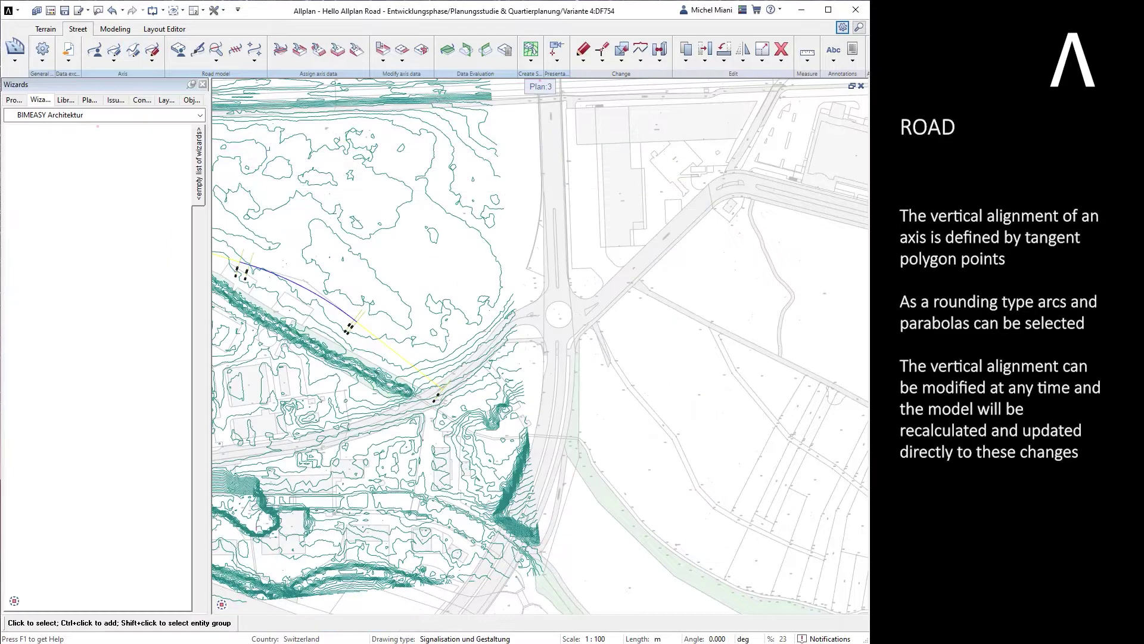
# Examine the Standard land requirement, cross section and roadside templates in the Road Project Manager
pyautogui.moveTo(444, 330); pyautogui.dragTo(567, 342, button='middle')
pyautogui.scroll(-3, 567, 342)
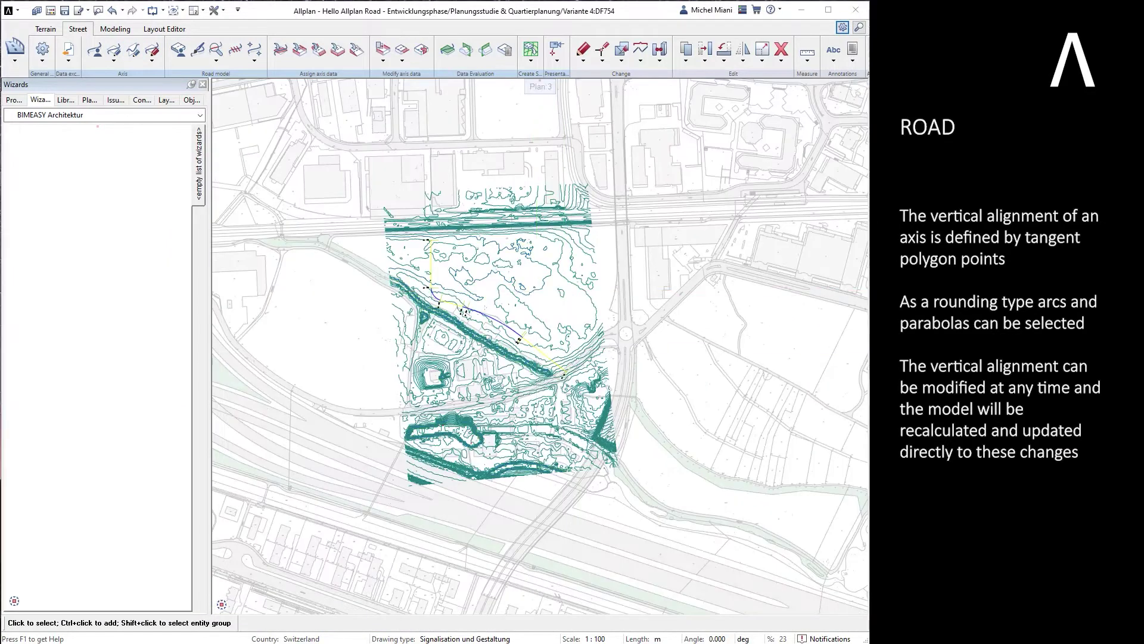
pyautogui.click(178, 49)
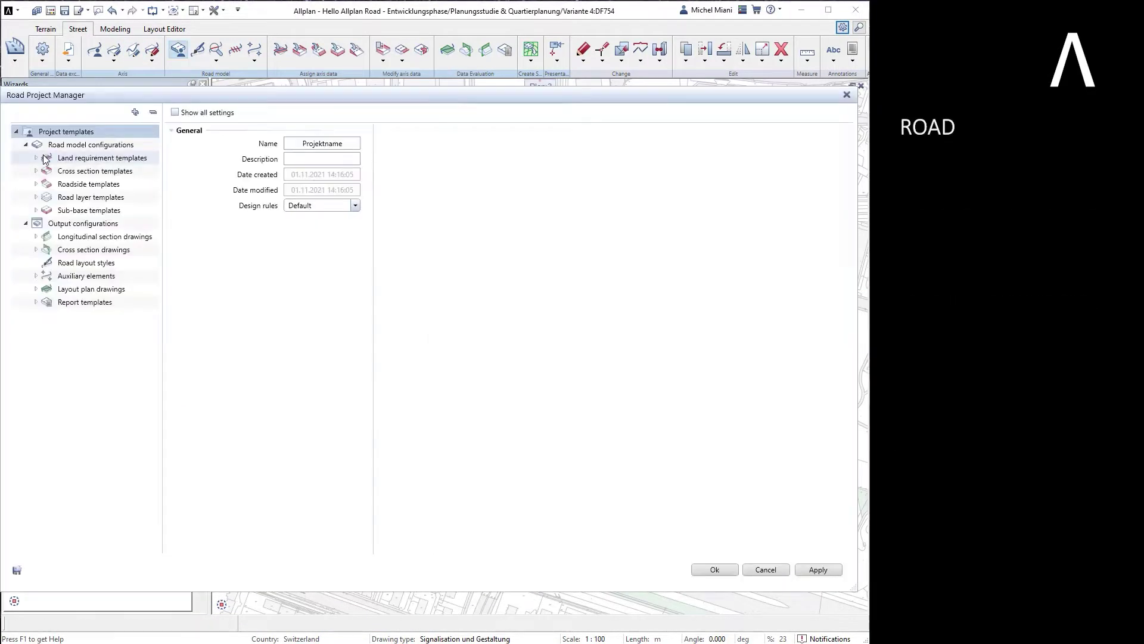
pyautogui.click(70, 172)
pyautogui.click(35, 223)
pyautogui.click(71, 236)
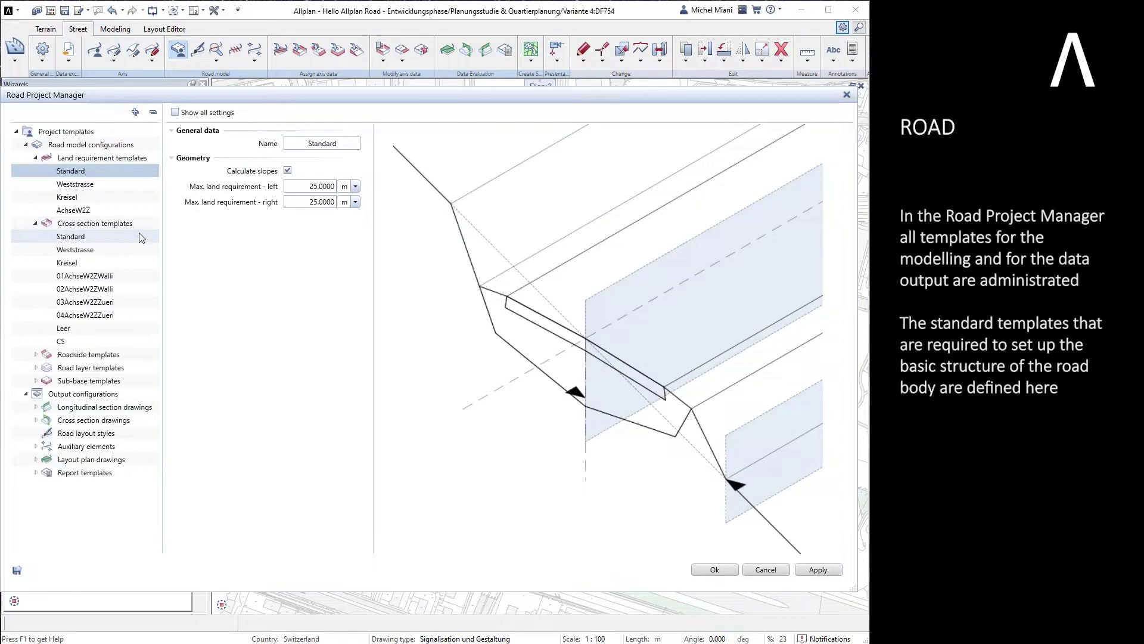
pyautogui.click(36, 354)
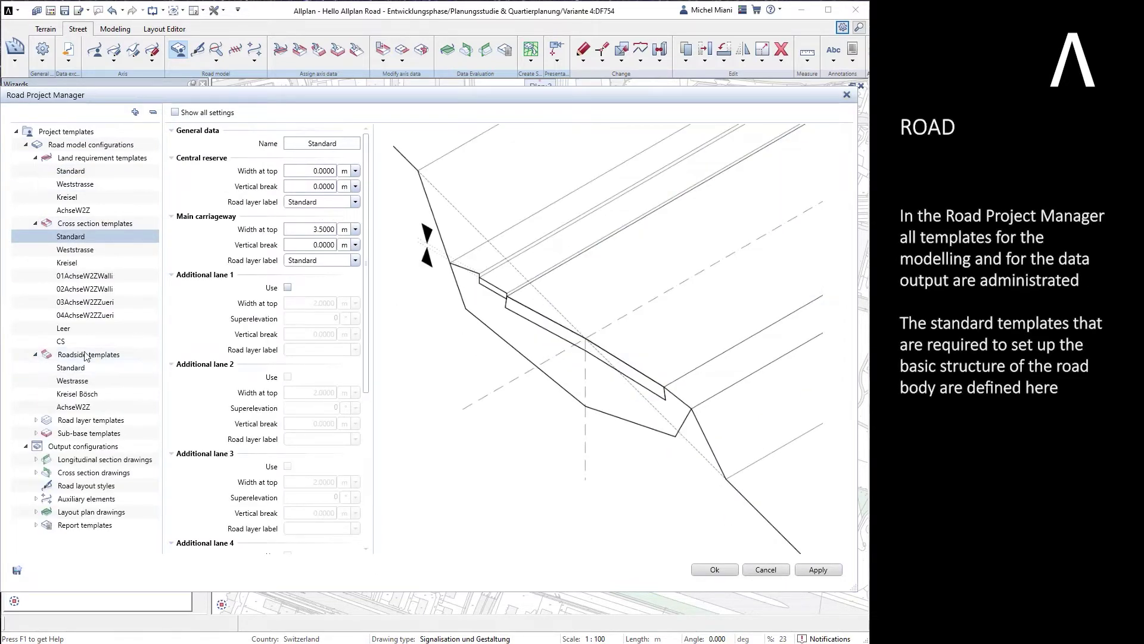
pyautogui.click(71, 367)
# Create a new road layer template and name it MainAxis
pyautogui.doubleClick(66, 421)
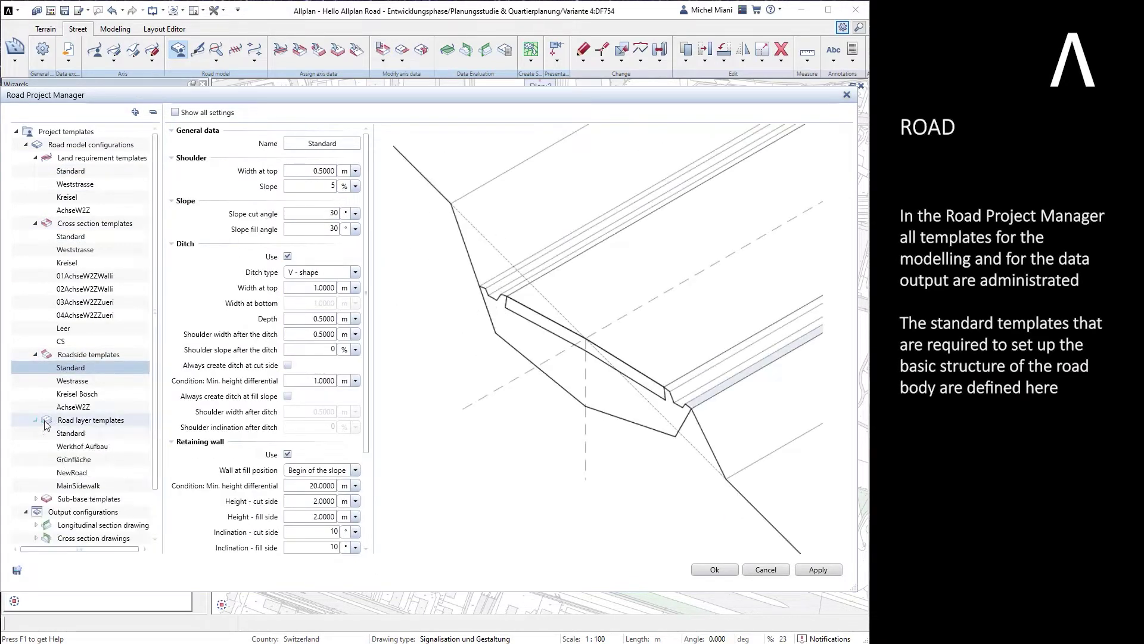
pyautogui.rightClick(70, 422)
pyautogui.click(120, 429)
pyautogui.click(358, 144)
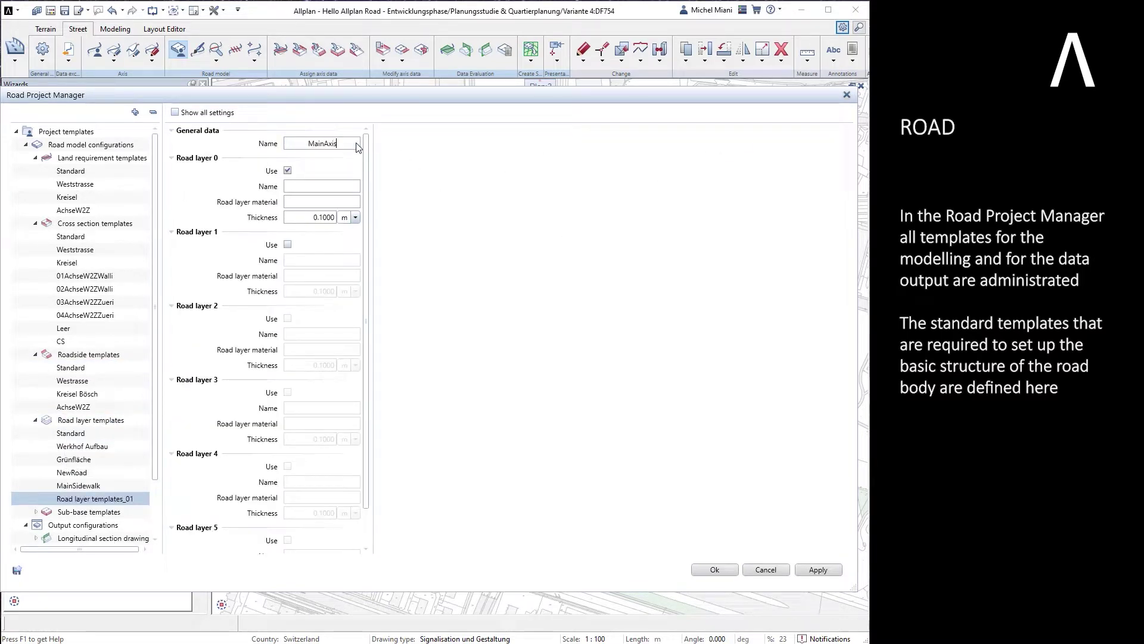
pyautogui.write('MainAxis')
# Define road layer 0 as Asphalt with material AC 11 S and a thickness of 0.12 m
pyautogui.click(323, 187)
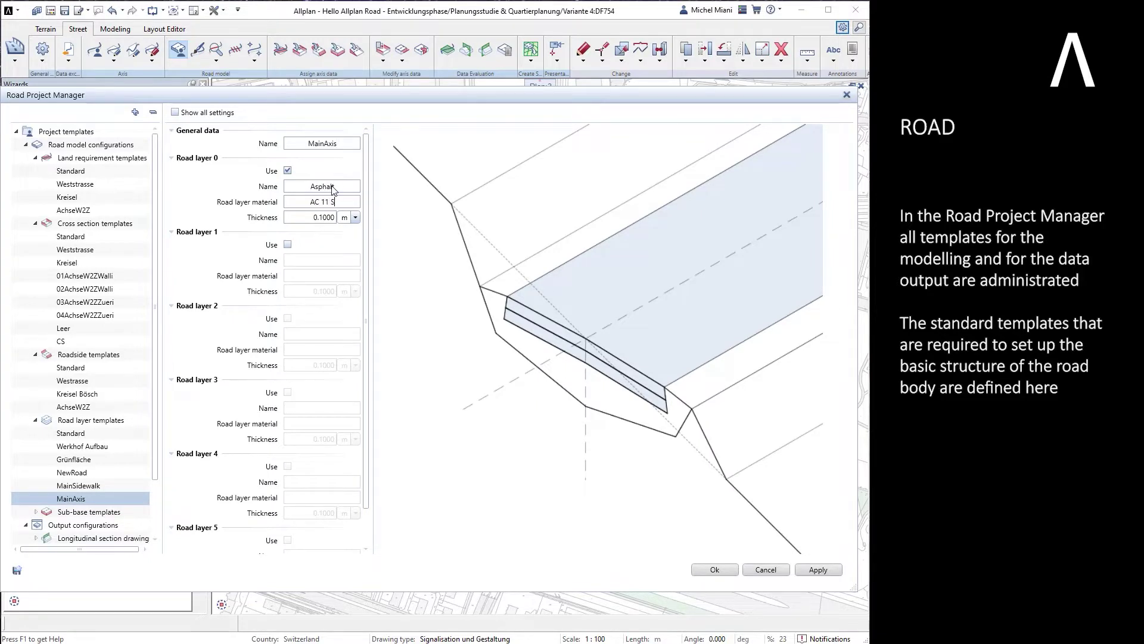
pyautogui.click(333, 217)
pyautogui.write('0.12')
# Enable road layer 1 as Base course with material AC T 16 S and a thickness of 0.18 m
pyautogui.click(287, 245)
pyautogui.click(325, 260)
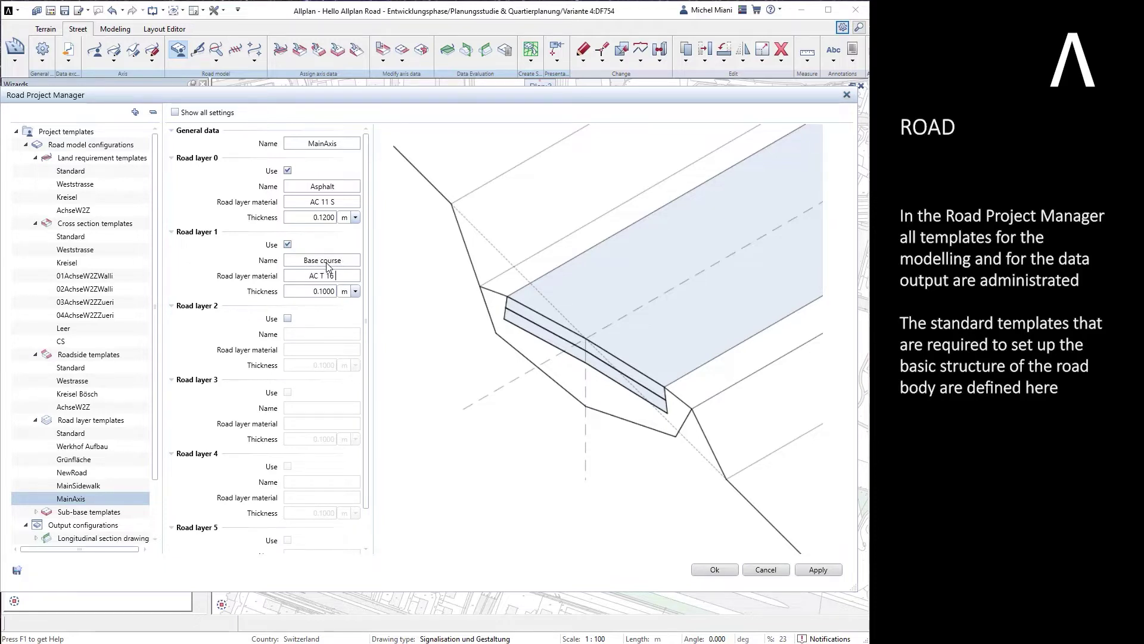
pyautogui.click(327, 292)
pyautogui.write('0.18')
# Enable road layer 2 of the MainAxis template as Further base course with material AC TDS 16
pyautogui.click(287, 318)
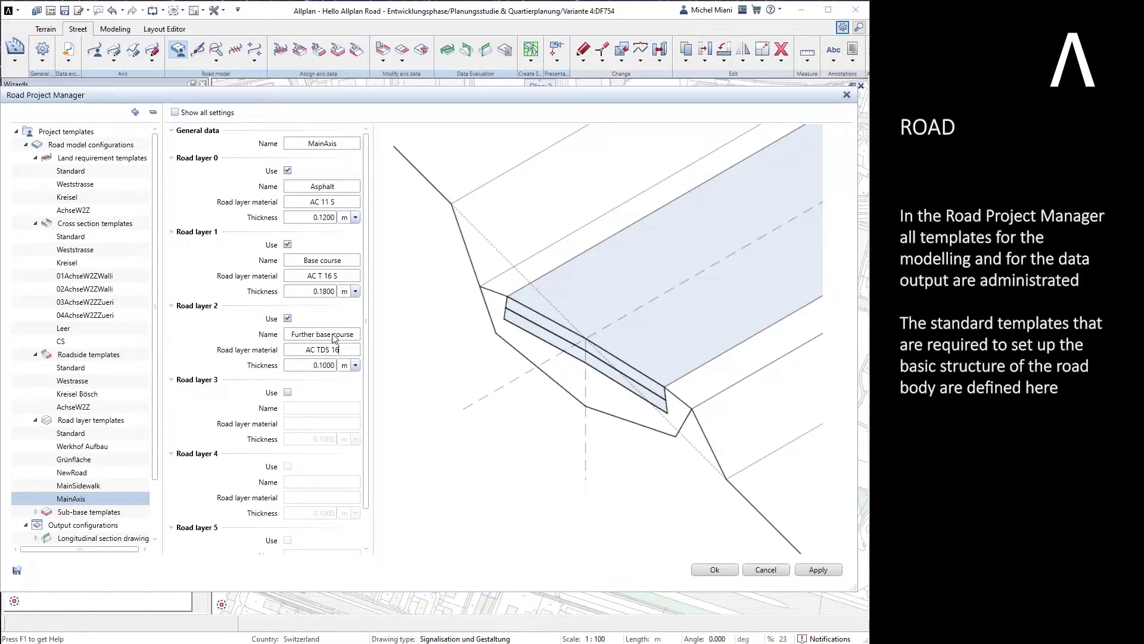
pyautogui.press('Tab')
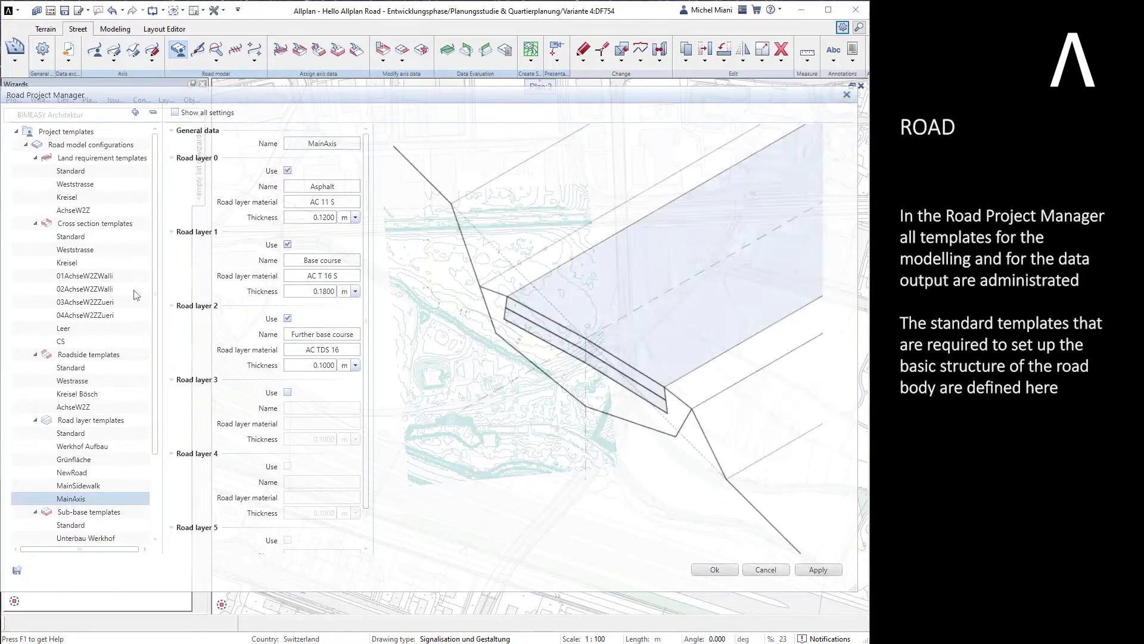
# In the CS cross section template, assign the MainAxis road layer to the main carriageway and MainSidewalk to additional lane 1
pyautogui.click(92, 223)
pyautogui.click(64, 341)
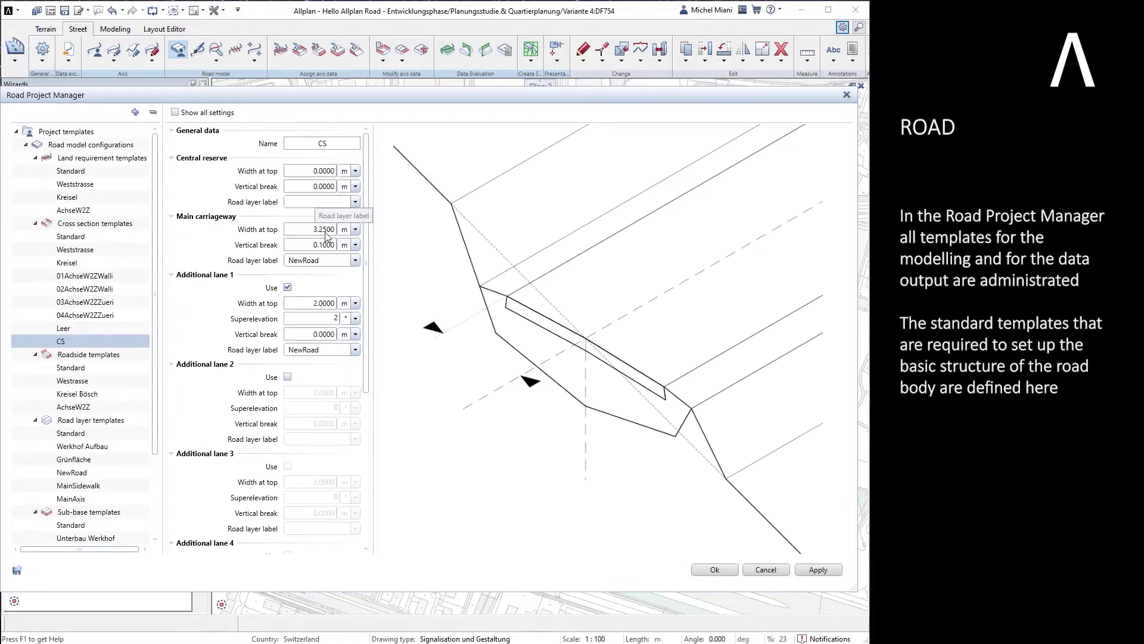
pyautogui.click(334, 260)
pyautogui.click(304, 283)
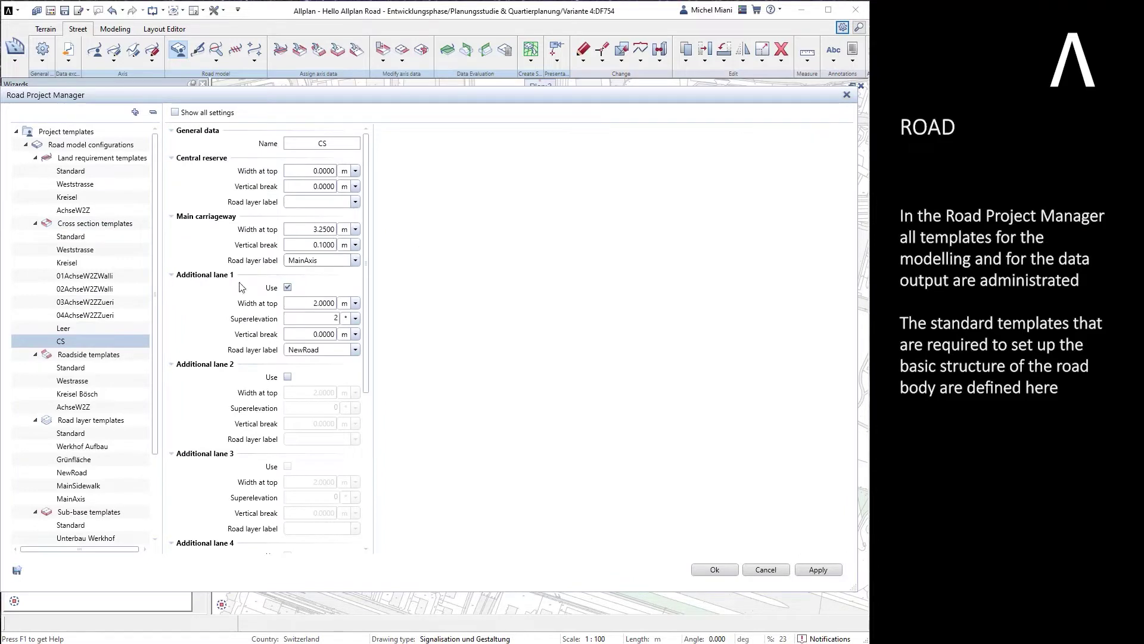
pyautogui.click(324, 350)
pyautogui.click(330, 381)
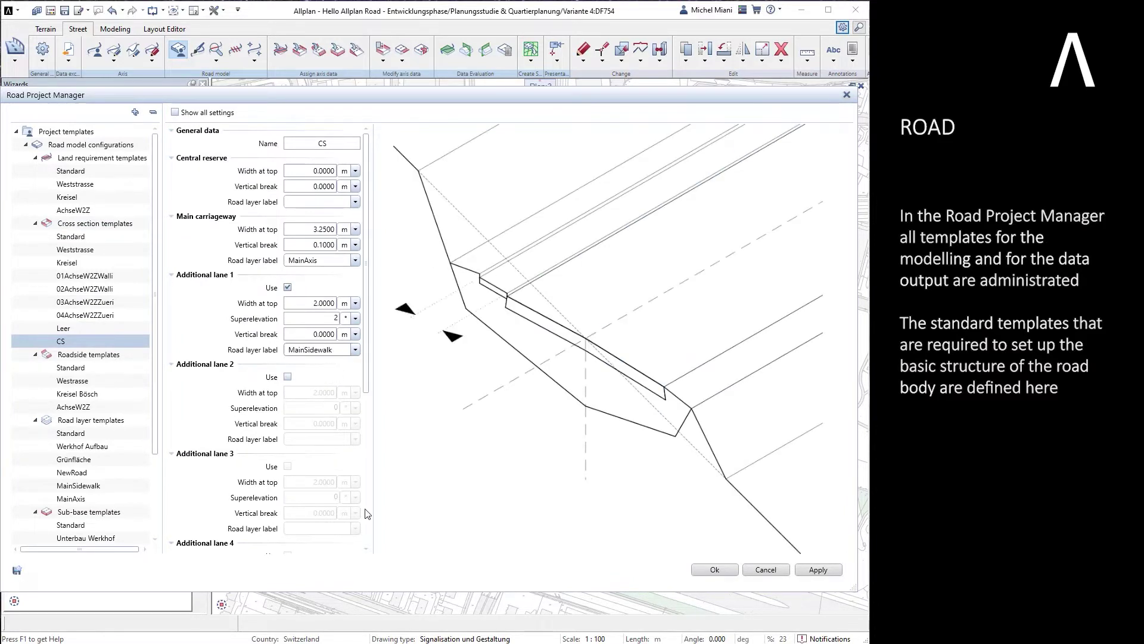
pyautogui.click(710, 569)
# Assign the Standard land requirement template to Mainaxis along its full length, from station 0.00 to 247.60
pyautogui.click(280, 48)
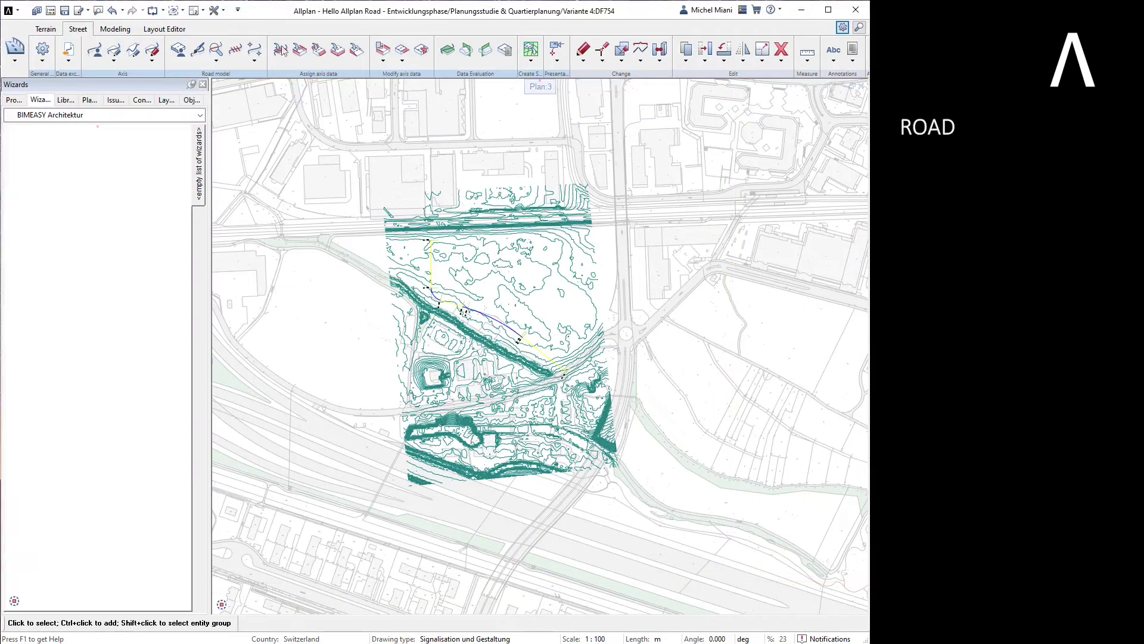
pyautogui.click(14, 194)
pyautogui.scroll(3, 567, 366)
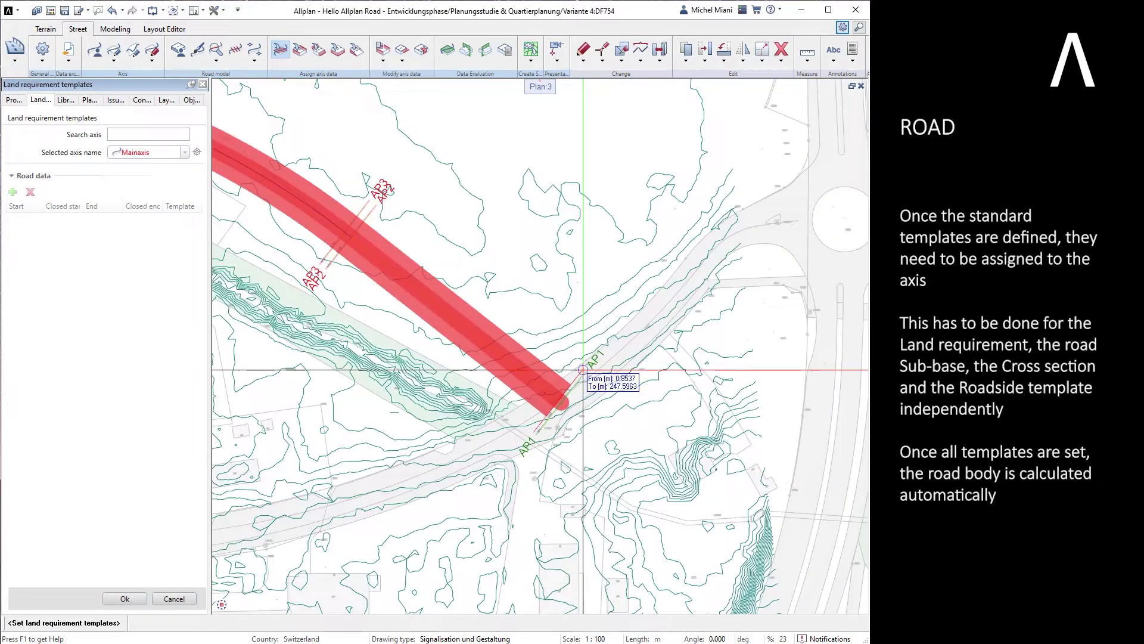
pyautogui.click(634, 387)
pyautogui.scroll(-2, 636, 388)
pyautogui.scroll(2, 381, 158)
pyautogui.click(346, 146)
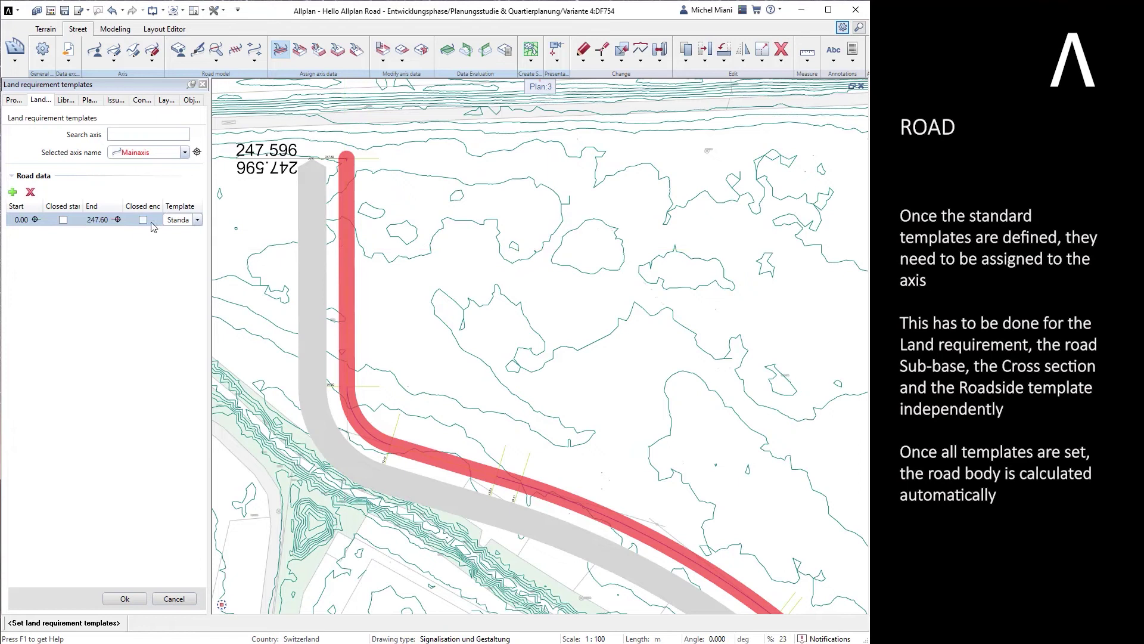
pyautogui.click(126, 599)
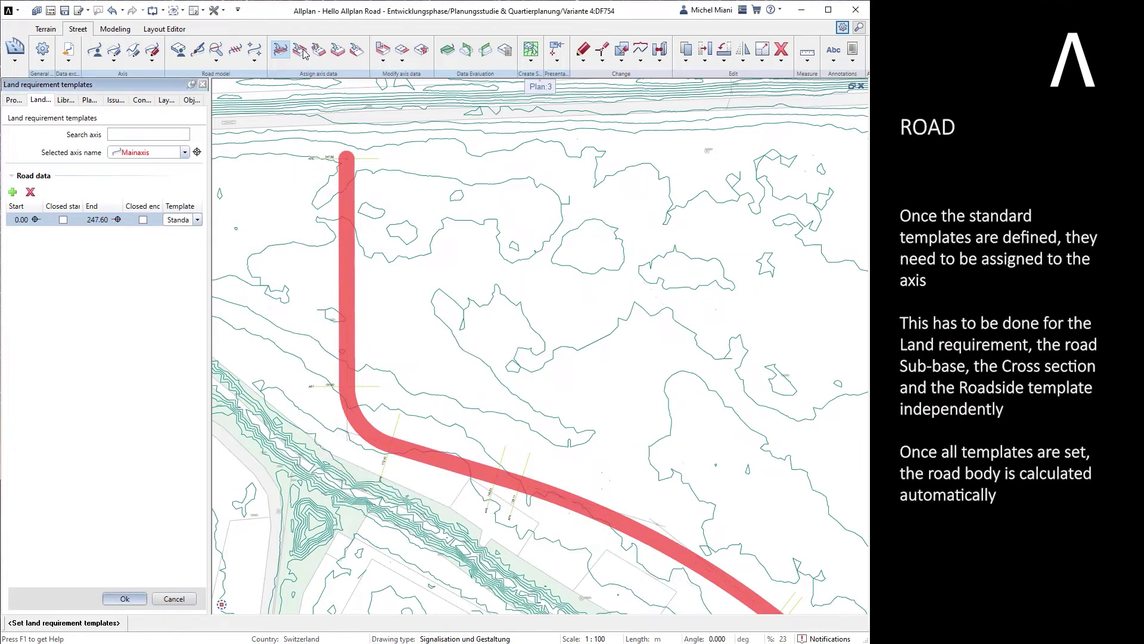
# Assign the CS cross section template to the left side of Mainaxis, from station 0.00 to 247.42
pyautogui.click(300, 49)
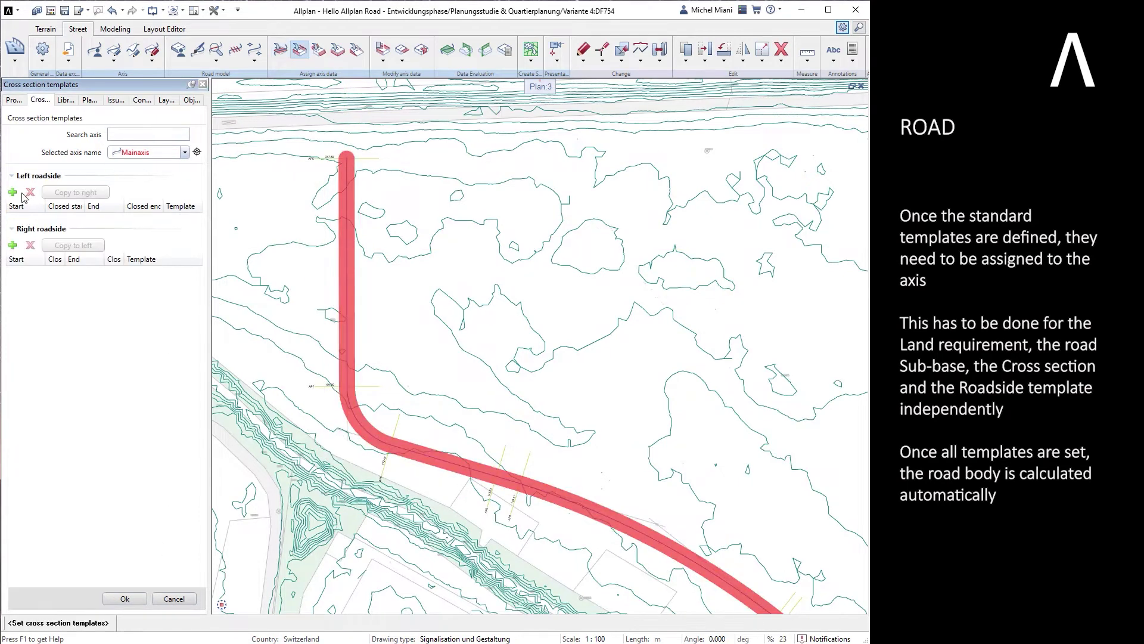
pyautogui.scroll(-2, 599, 468)
pyautogui.scroll(5, 698, 559)
pyautogui.click(721, 544)
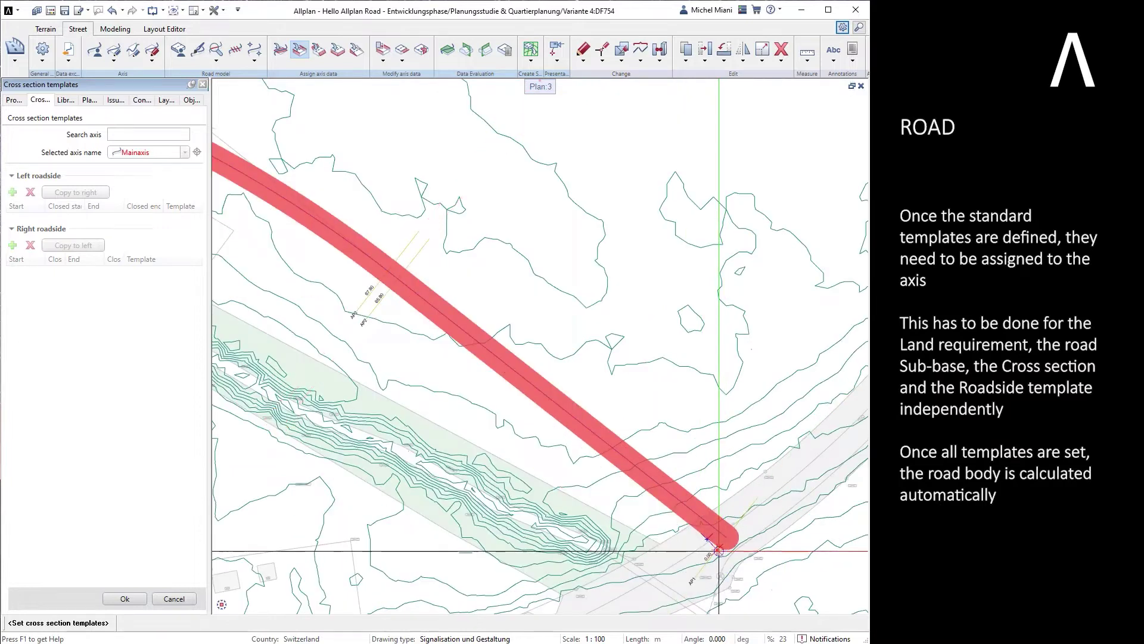
pyautogui.scroll(-3, 722, 550)
pyautogui.moveTo(331, 240); pyautogui.dragTo(537, 432, button='middle')
pyautogui.scroll(5, 402, 223)
pyautogui.click(366, 277)
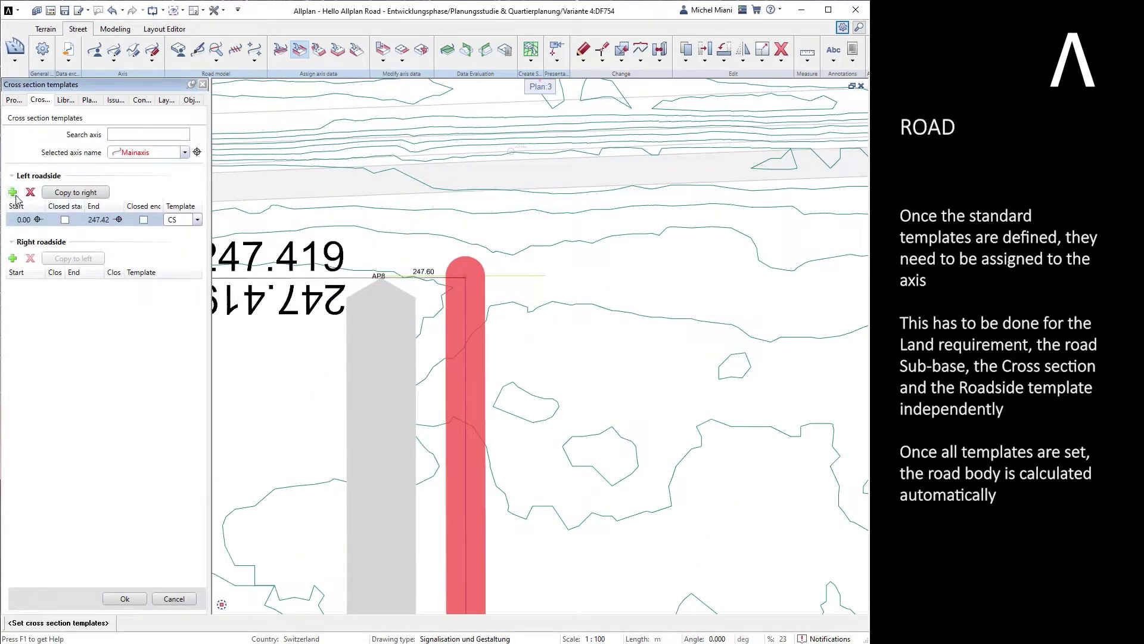
# Copy the left cross section assignment to the right side of Mainaxis using the CS template
pyautogui.click(75, 192)
pyautogui.click(197, 286)
pyautogui.click(149, 341)
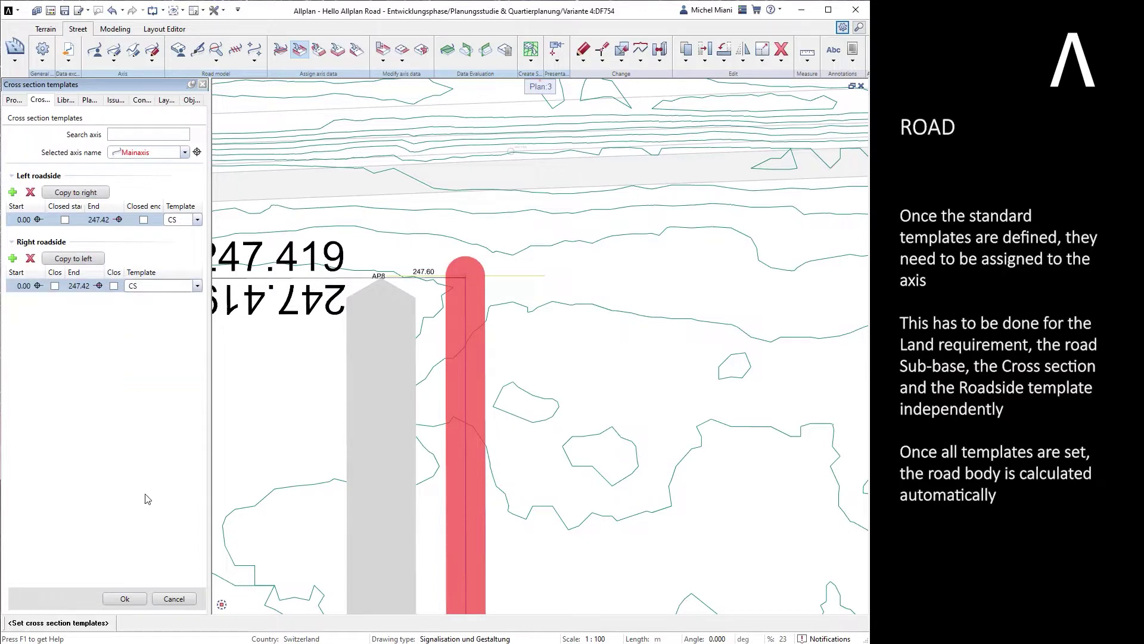
pyautogui.click(128, 598)
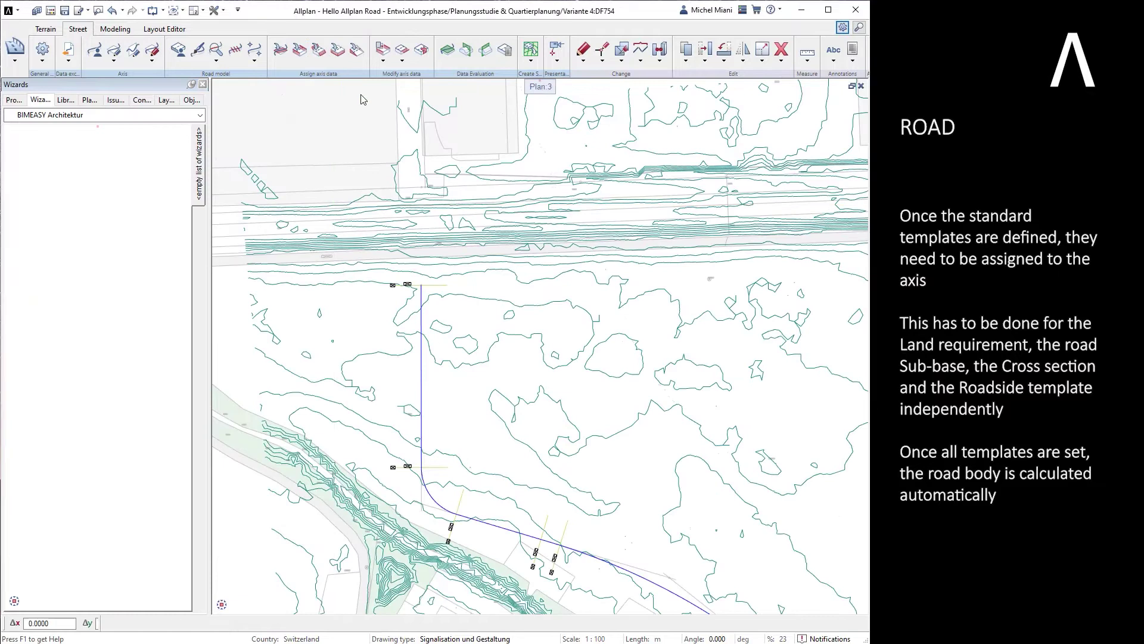
# Assign the Standard roadside template to both sides of Mainaxis, from station 0.00 to 247.35
pyautogui.click(420, 370)
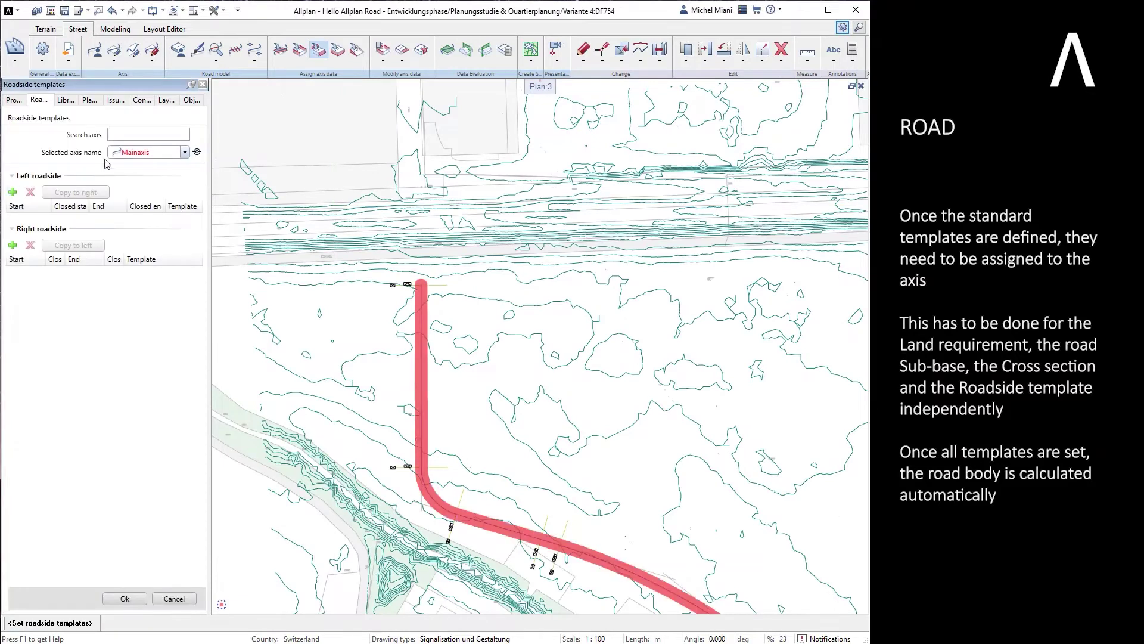
pyautogui.click(12, 192)
pyautogui.scroll(-4, 407, 329)
pyautogui.click(620, 491)
pyautogui.click(405, 286)
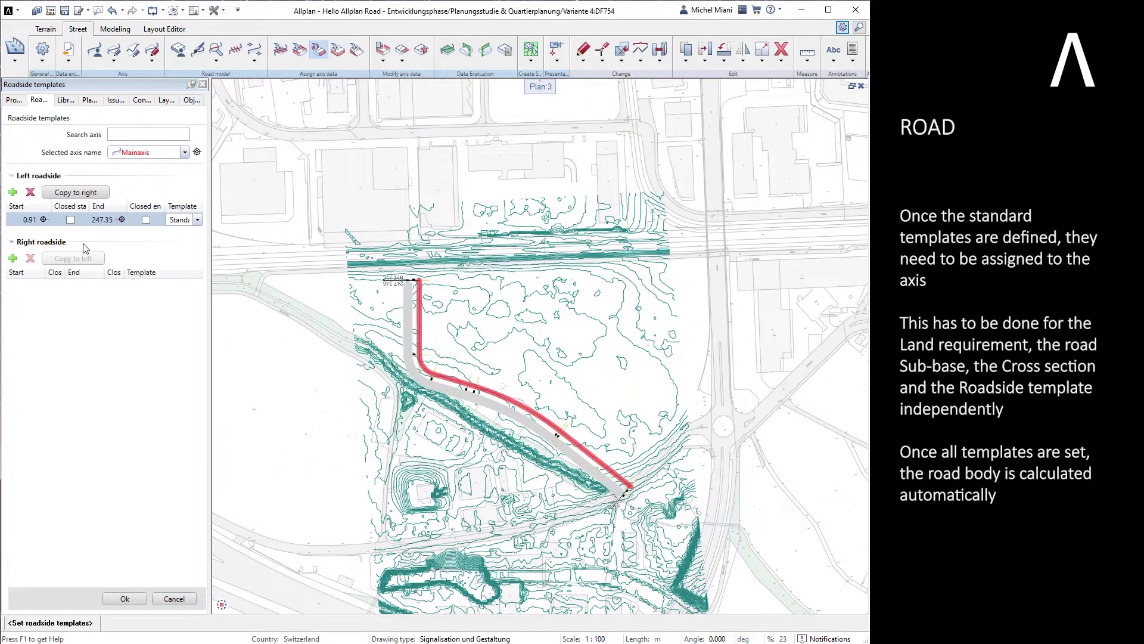
pyautogui.click(97, 197)
pyautogui.click(124, 598)
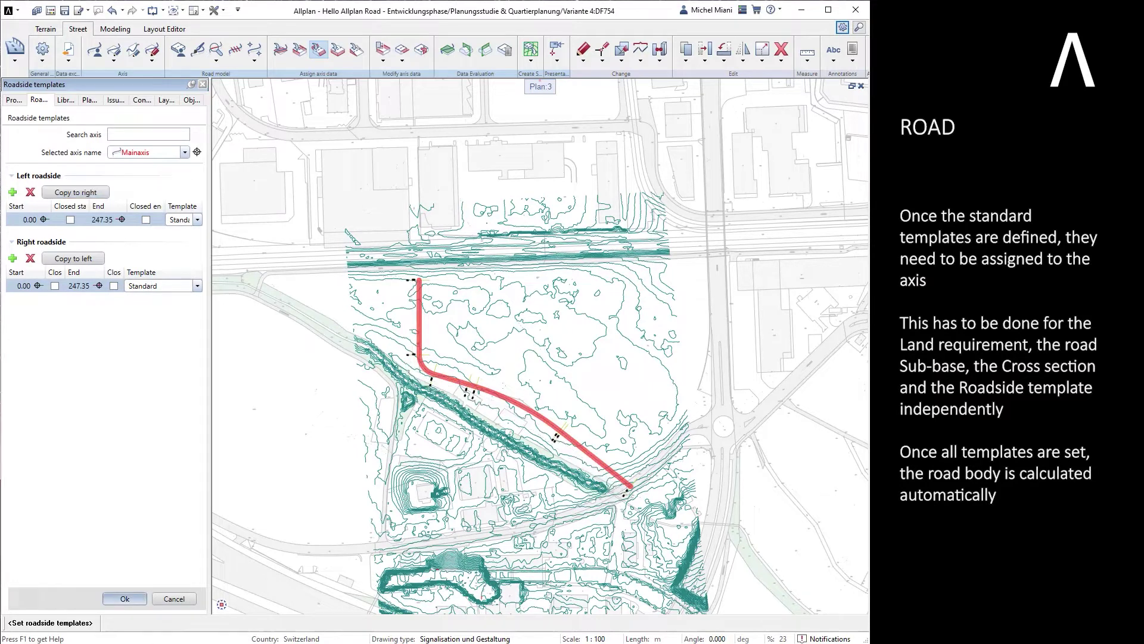
# Assign the Roads sub-base template to Mainaxis from station 0.00 to 243.15
pyautogui.click(338, 51)
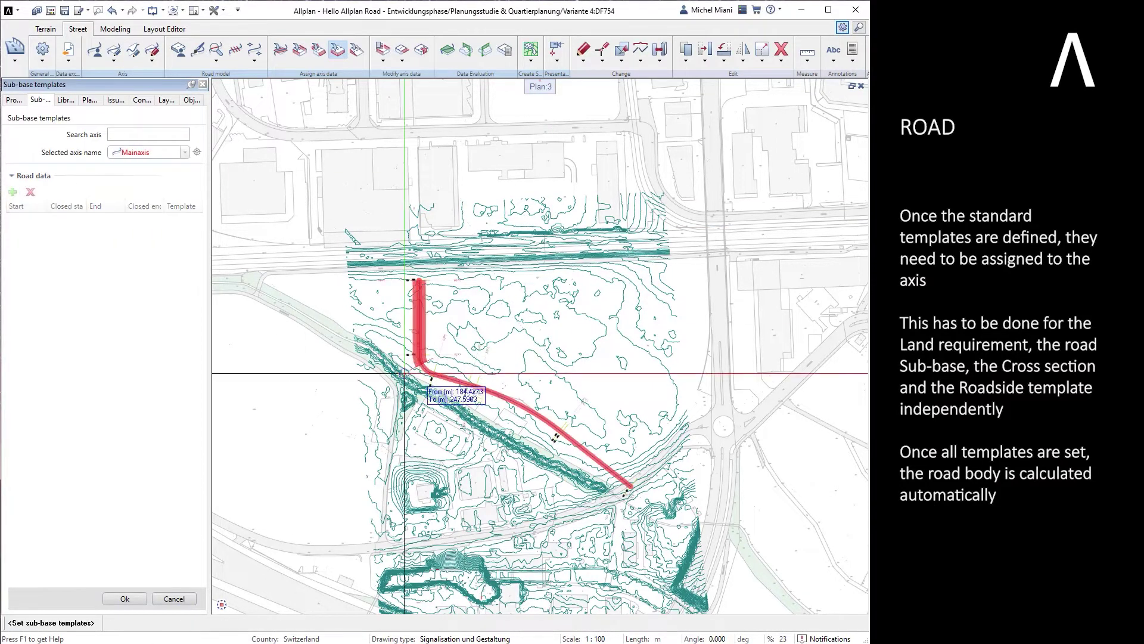
pyautogui.click(410, 286)
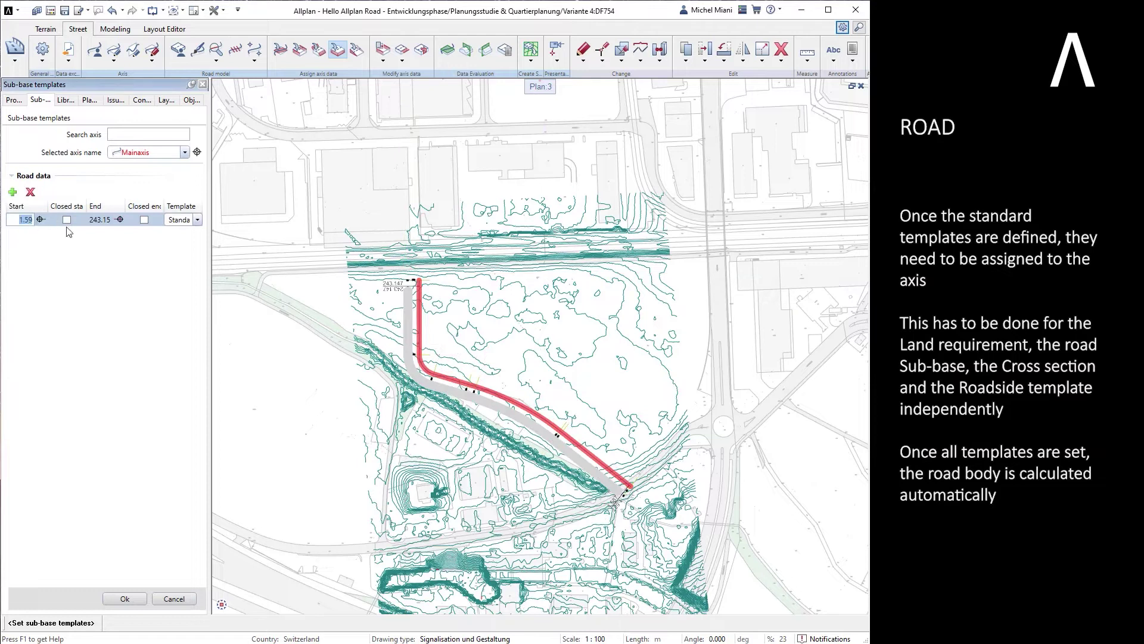
pyautogui.click(126, 599)
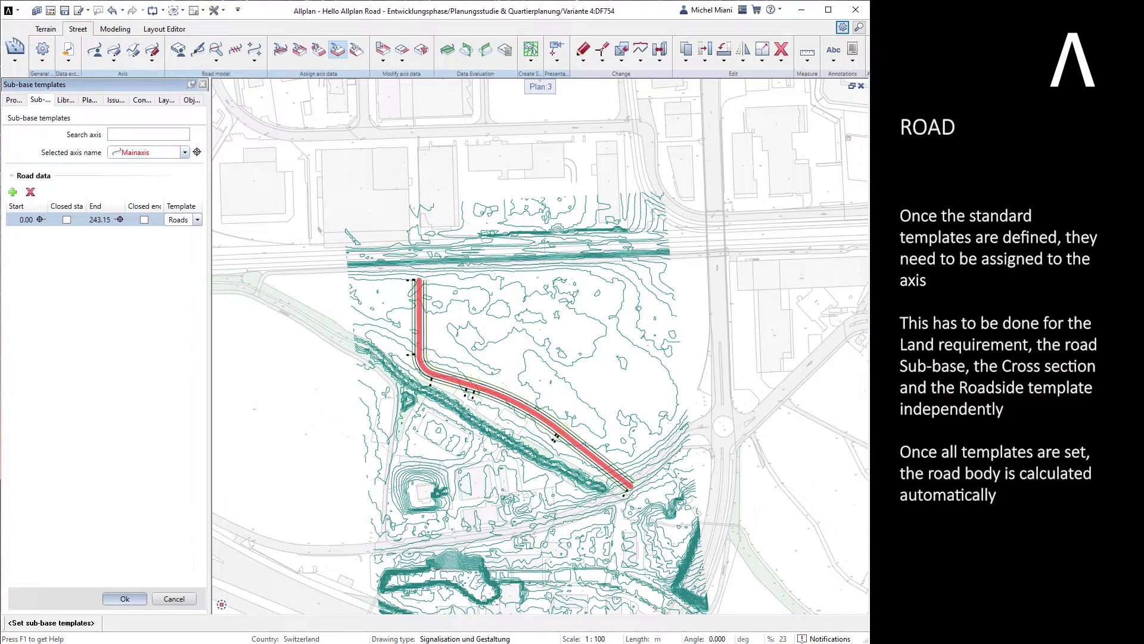
# Set up the viewports to show the road in plan, parallel projection and front left, southwest isometric view
pyautogui.moveTo(491, 307); pyautogui.dragTo(436, 202, button='middle')
pyautogui.scroll(2, 414, 243)
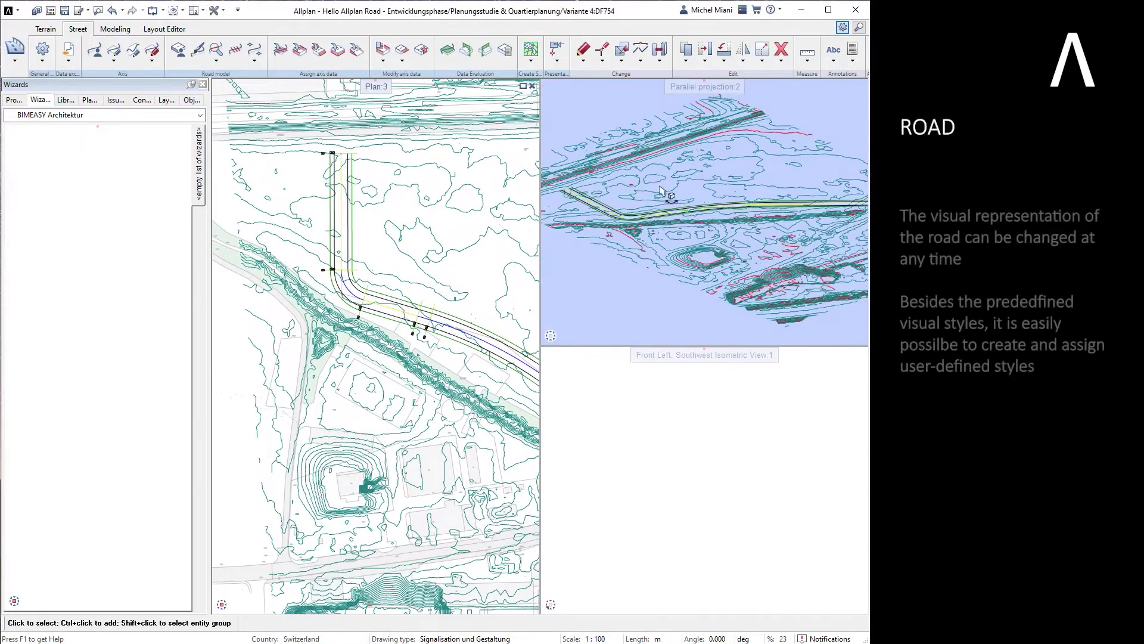
pyautogui.moveTo(674, 191); pyautogui.dragTo(695, 199, button='middle')
pyautogui.moveTo(550, 603)
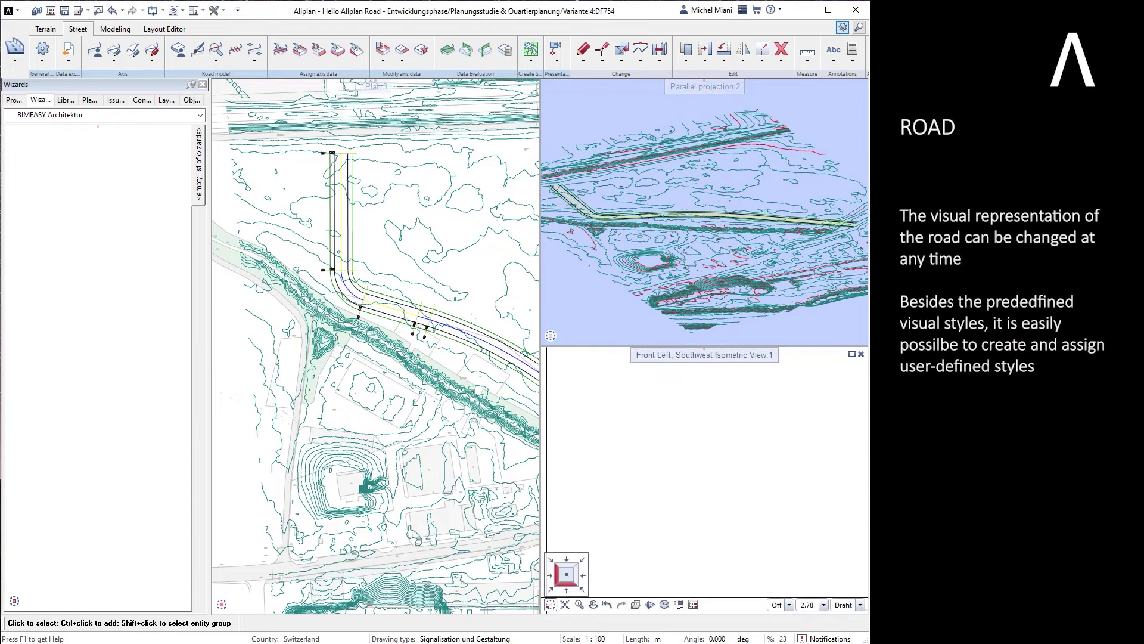
pyautogui.click(566, 576)
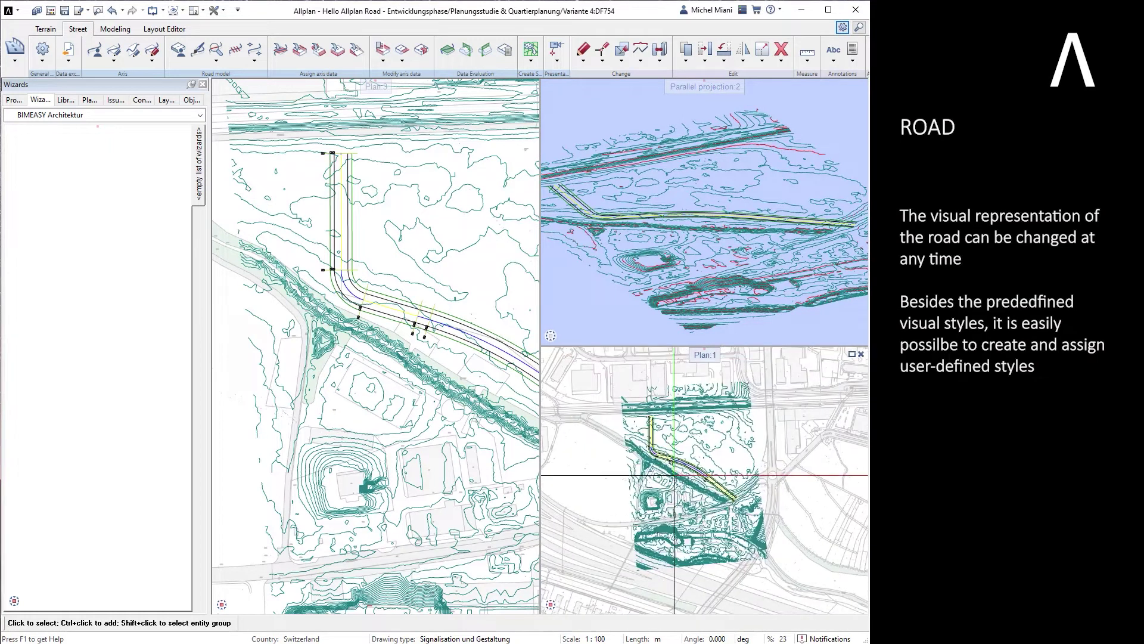
pyautogui.click(551, 604)
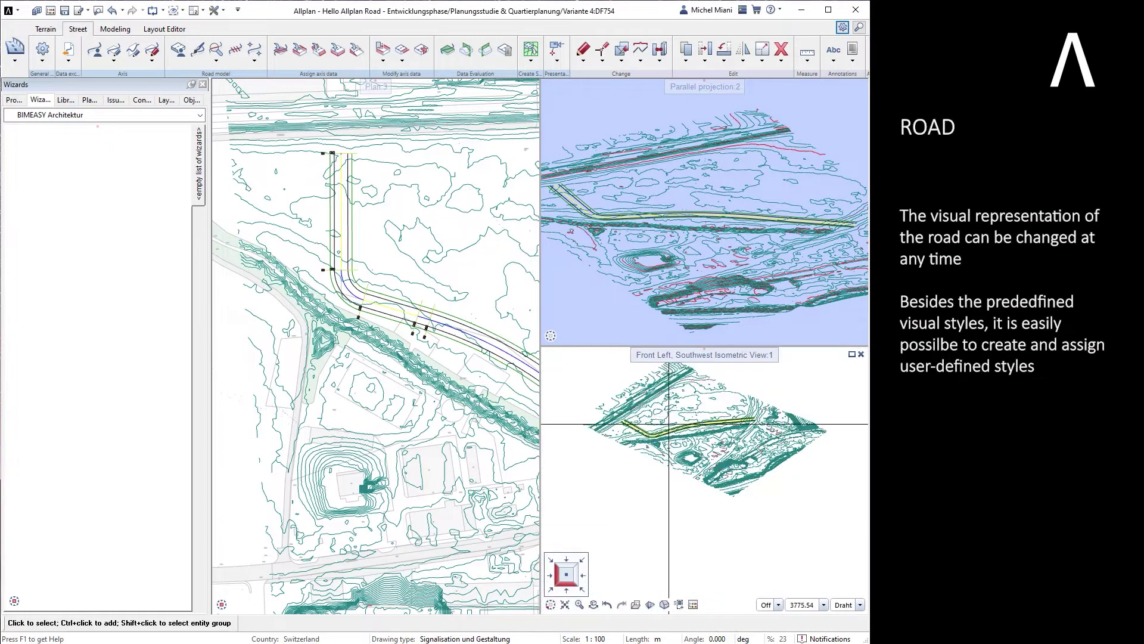
# Apply the wireframe view layout style to Mainaxis
pyautogui.click(196, 49)
pyautogui.click(153, 181)
pyautogui.click(165, 197)
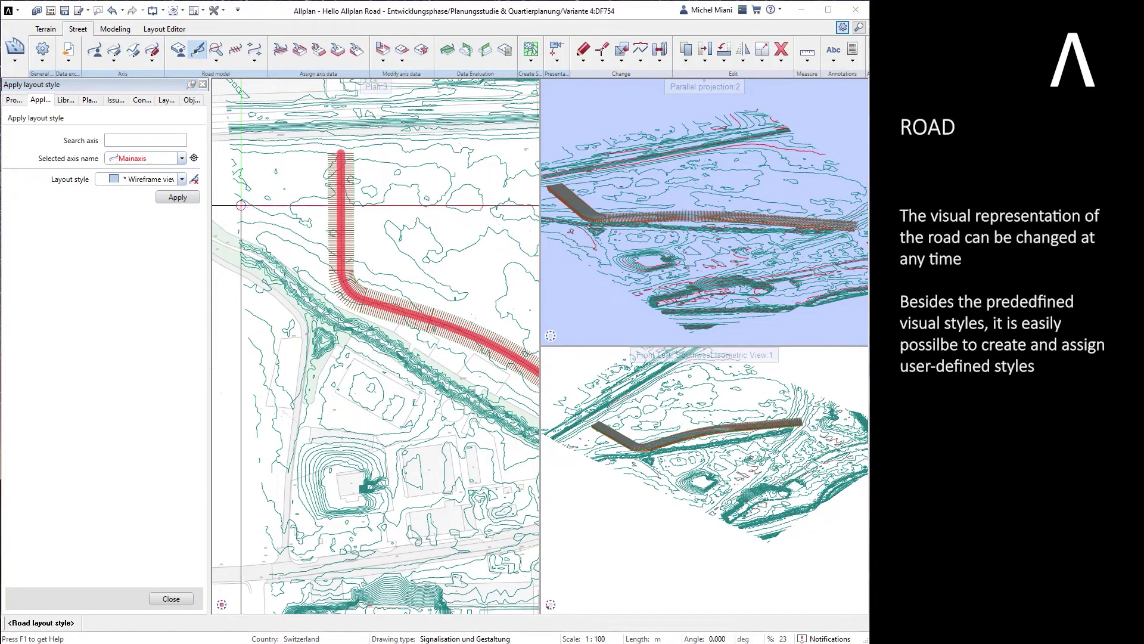
# Apply the Data review layout style to Mainaxis
pyautogui.click(154, 179)
pyautogui.click(149, 233)
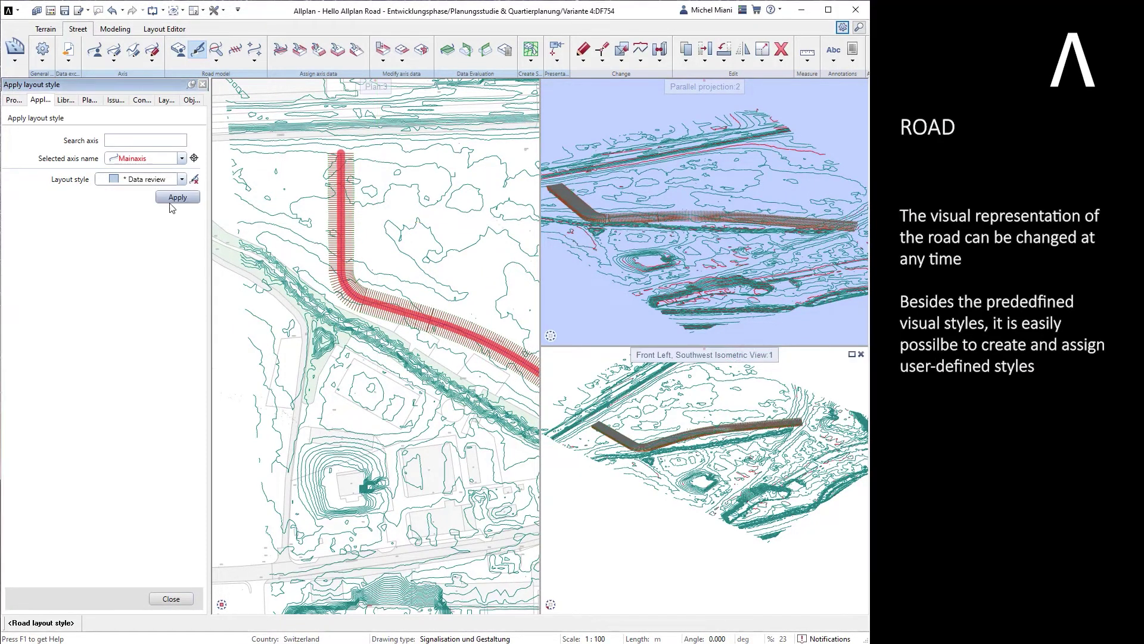
pyautogui.click(333, 217)
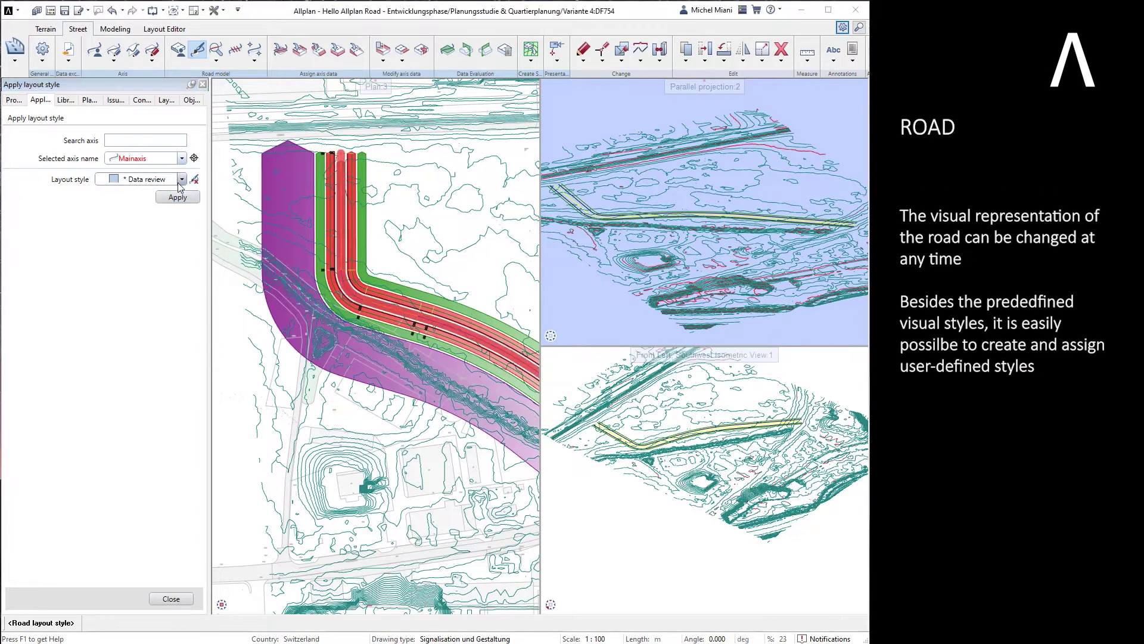
# Apply the 3D, Bimplus layout style to Mainaxis and view the road body's bend up close in 3D
pyautogui.click(180, 180)
pyautogui.click(169, 219)
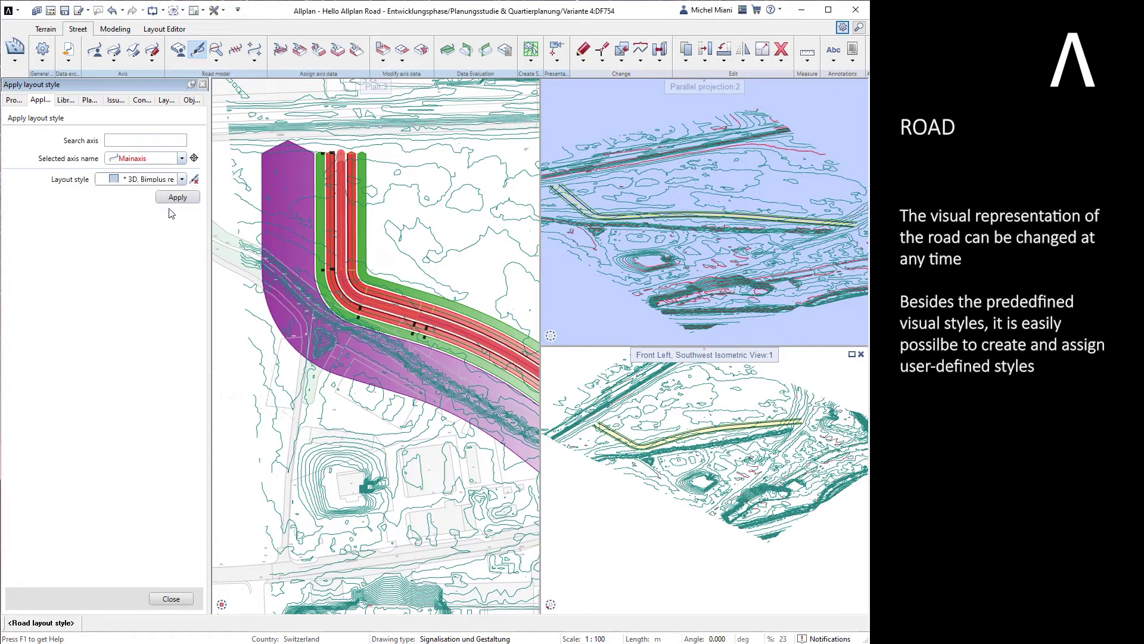
pyautogui.click(177, 197)
pyautogui.scroll(5, 606, 208)
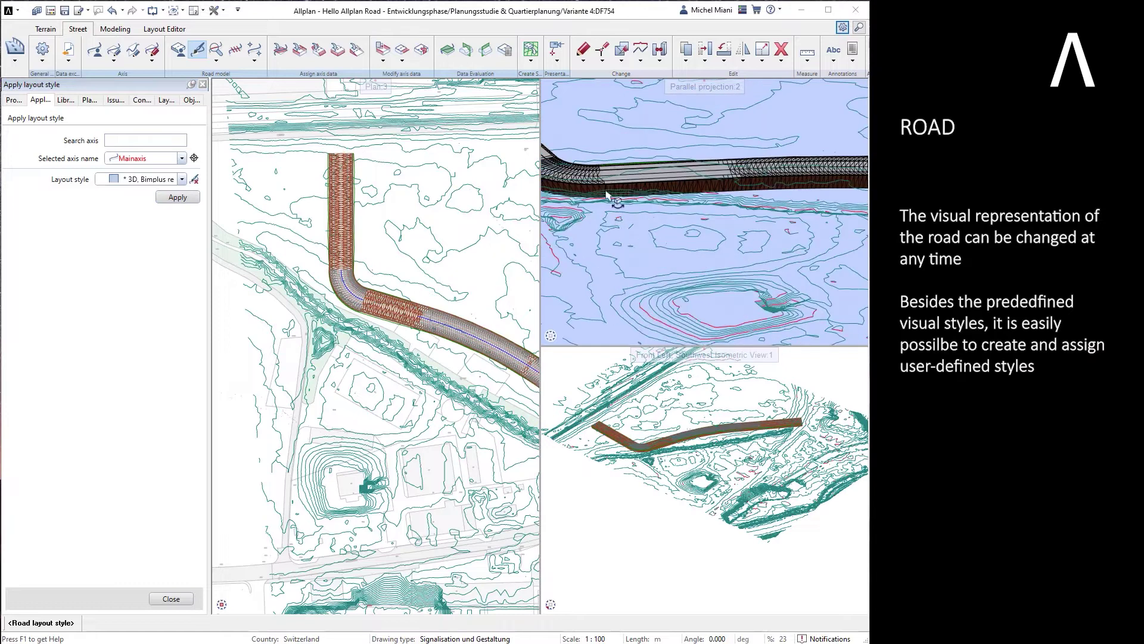
pyautogui.moveTo(606, 192); pyautogui.dragTo(715, 185)
pyautogui.moveTo(715, 185); pyautogui.dragTo(636, 204, button='middle')
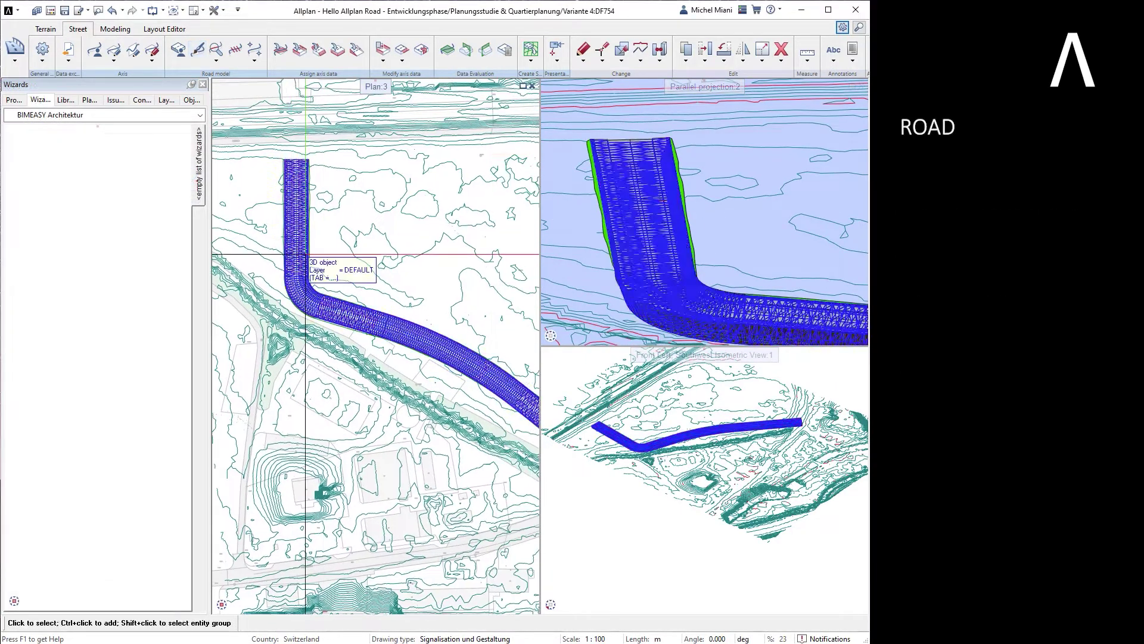
# Run the overall geometry inspection in the model validation for Mainaxis
pyautogui.click(298, 245)
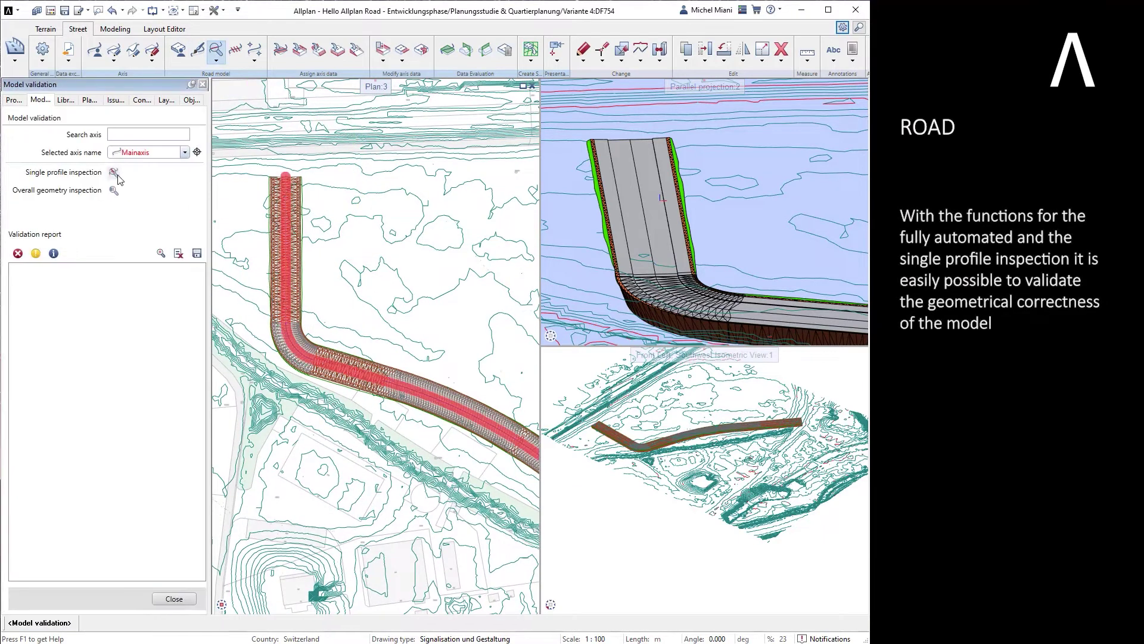
pyautogui.click(114, 191)
# Create single inspection profiles of Mainaxis at about stations 219.02 and 156.67, placing them beside the axis in the plan
pyautogui.click(113, 172)
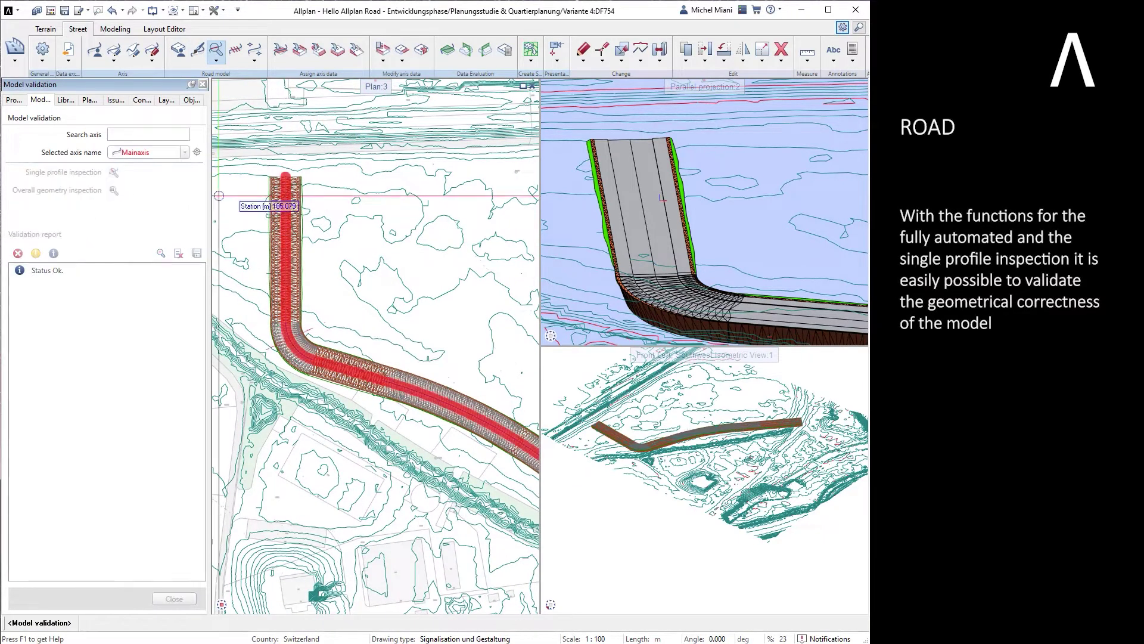
pyautogui.click(396, 225)
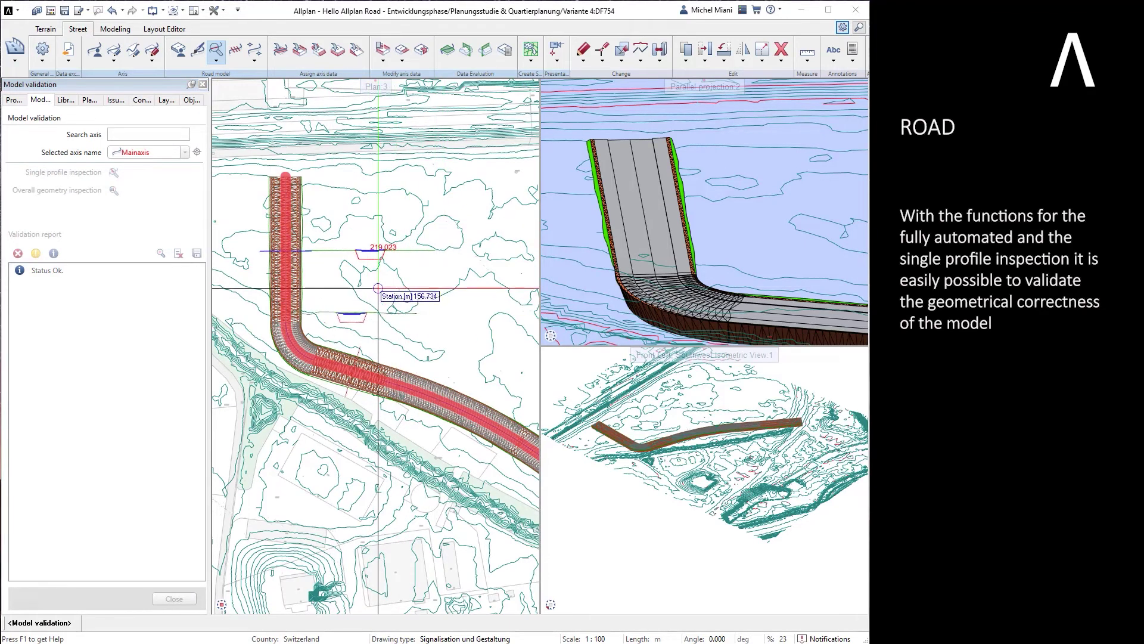
pyautogui.click(428, 285)
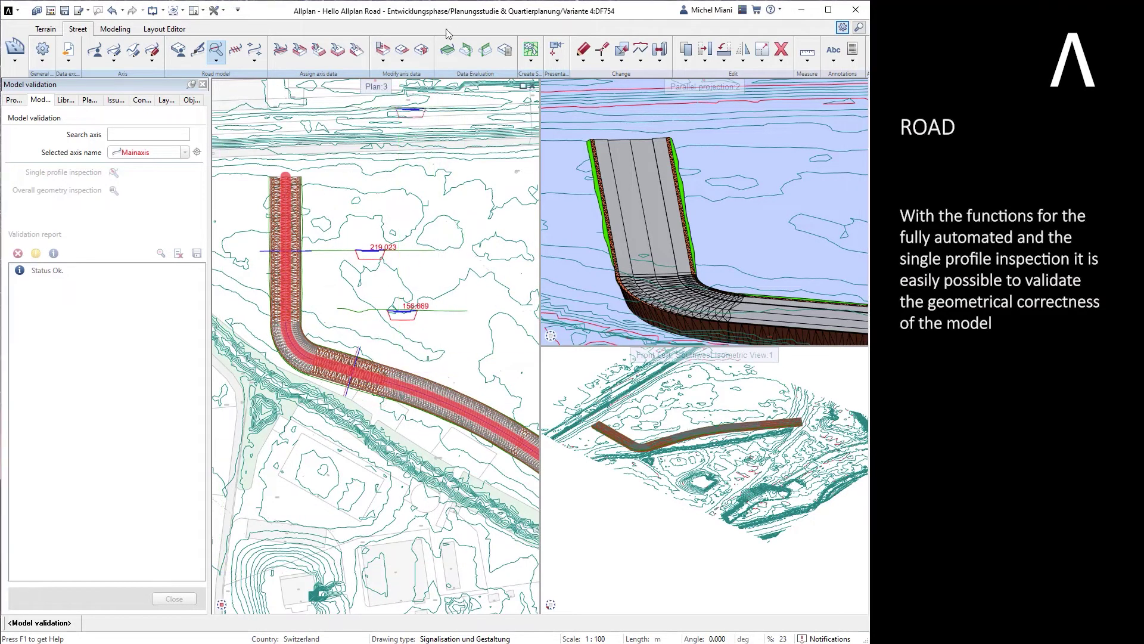
pyautogui.press('Escape')
pyautogui.press('Escape')
pyautogui.moveTo(370, 256); pyautogui.dragTo(329, 264, button='middle')
pyautogui.scroll(2, 390, 200)
pyautogui.scroll(-2, 329, 264)
pyautogui.moveTo(398, 375); pyautogui.dragTo(393, 335, button='middle')
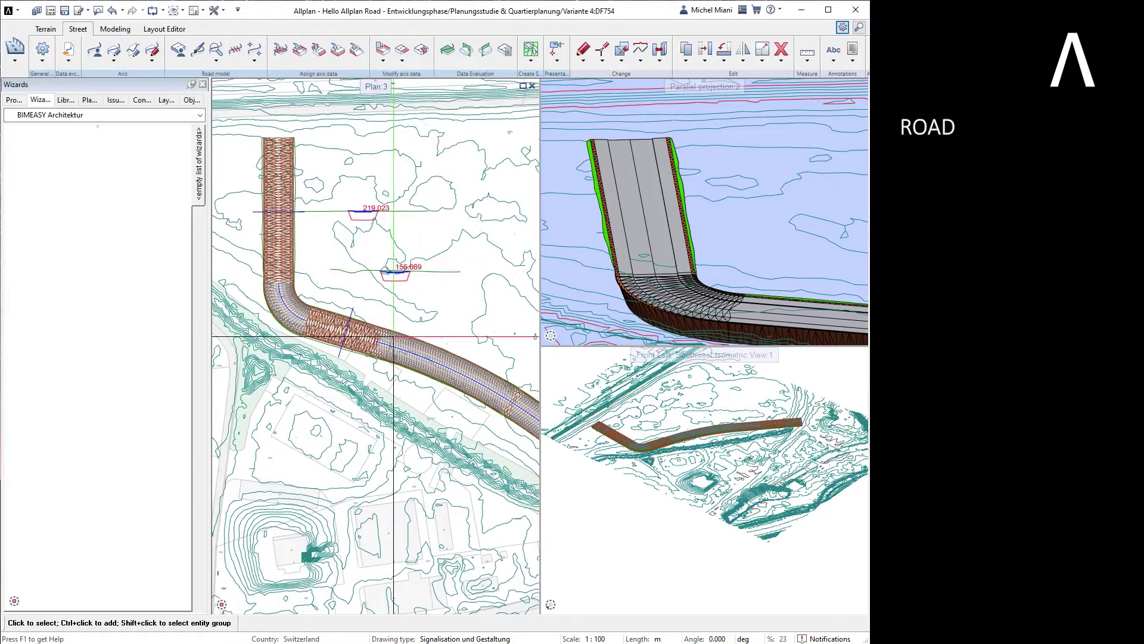
# Add a vertical break override to Mainaxis from station 148.32 to 166.59
pyautogui.scroll(2, 749, 275)
pyautogui.moveTo(749, 275); pyautogui.dragTo(622, 200, button='middle')
pyautogui.click(383, 50)
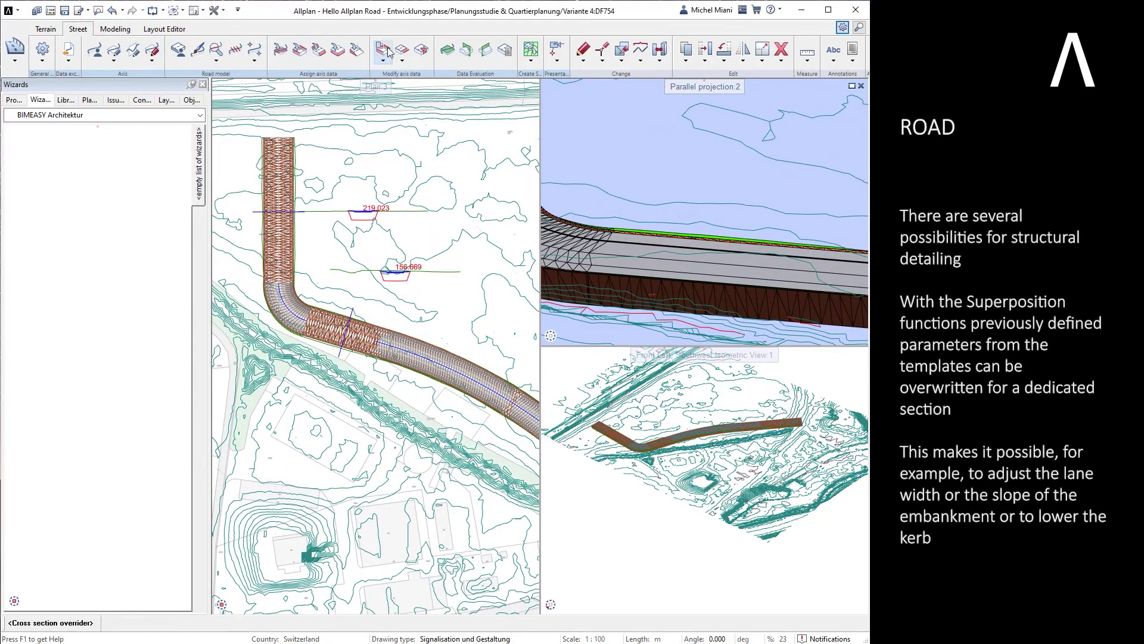
pyautogui.click(152, 272)
pyautogui.click(156, 300)
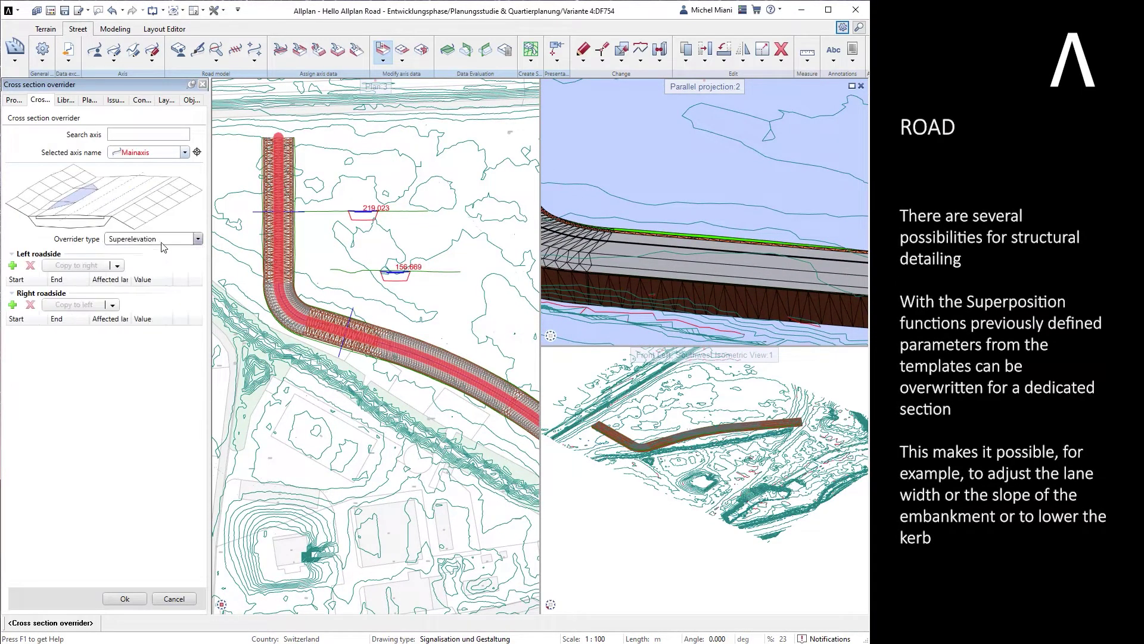
pyautogui.click(155, 281)
pyautogui.scroll(5, 361, 311)
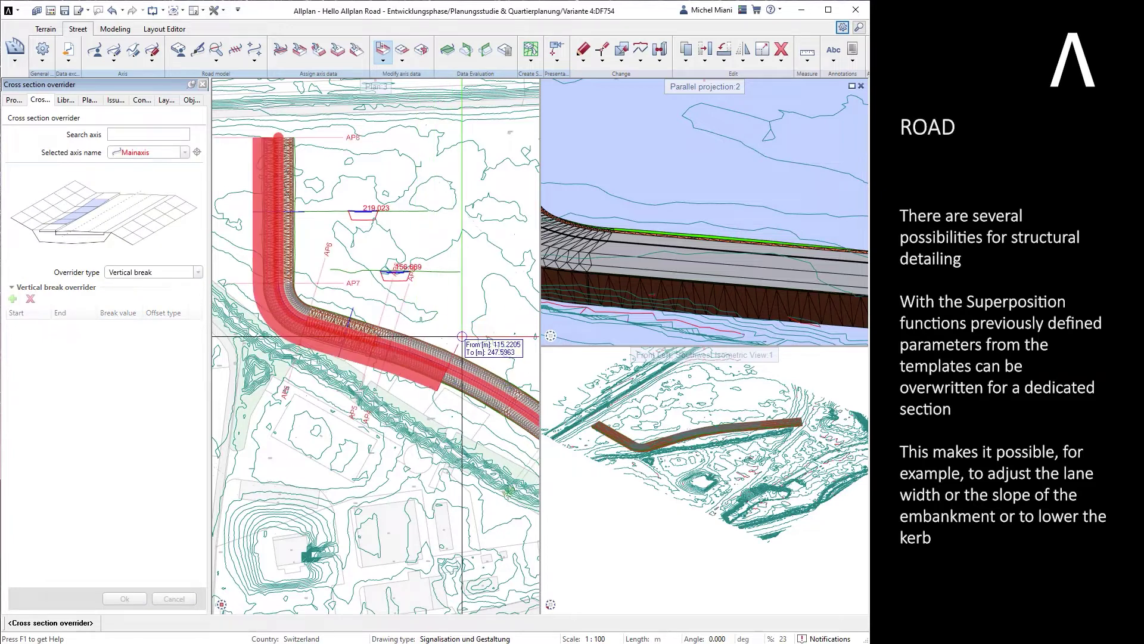
pyautogui.click(282, 284)
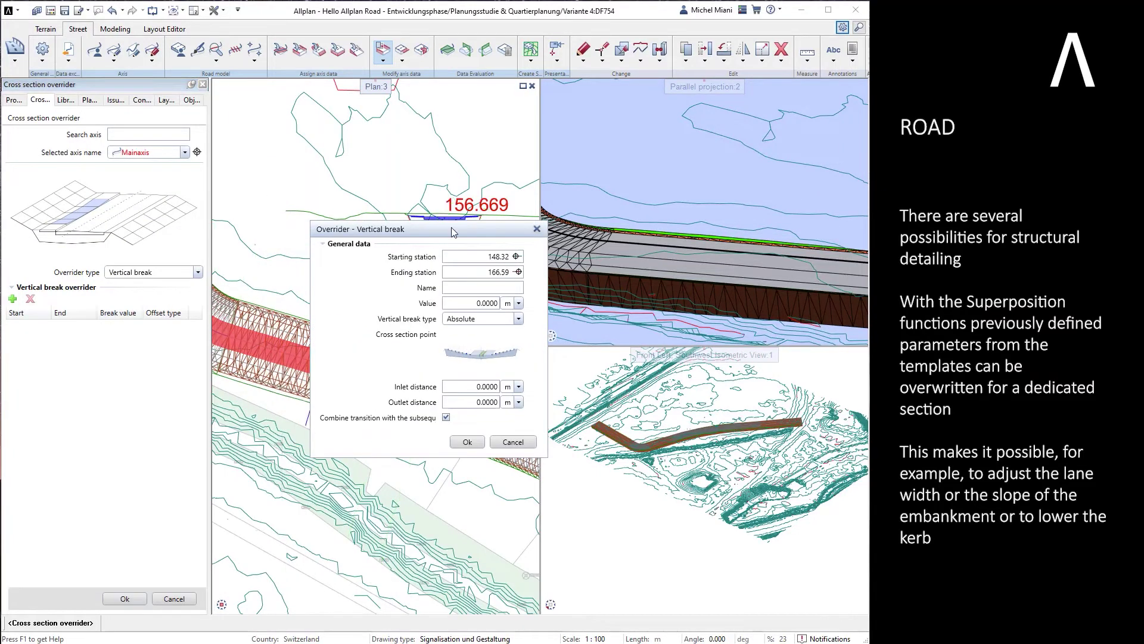
# Set the vertical break type to Relative, assign it to the carriageway's right edge point, and apply the override to Mainaxis
pyautogui.doubleClick(462, 242)
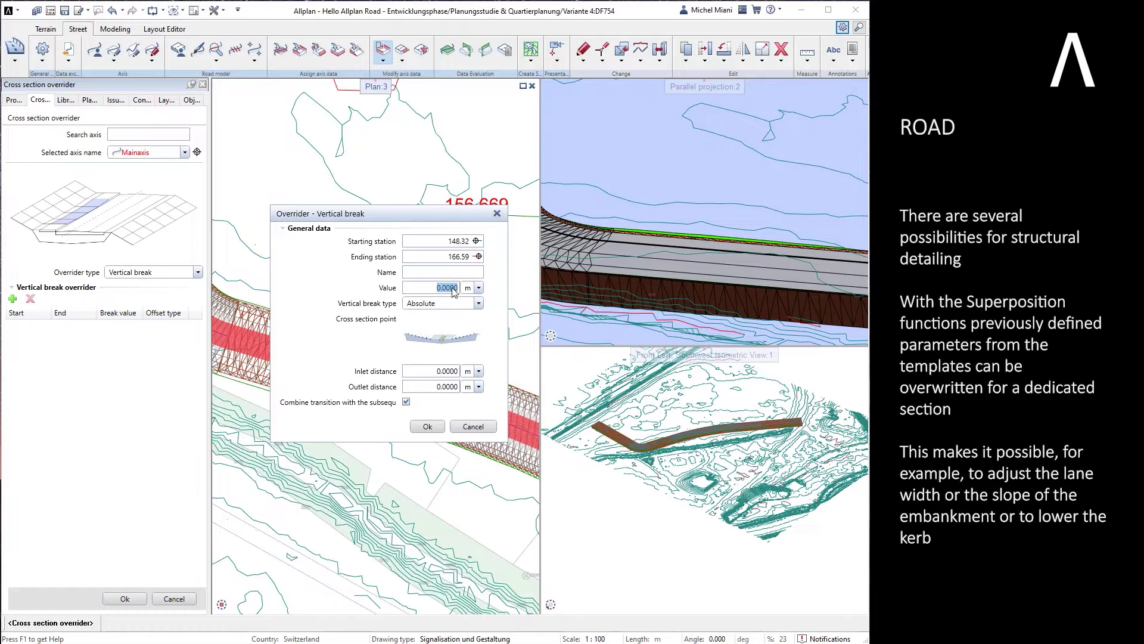
pyautogui.click(442, 342)
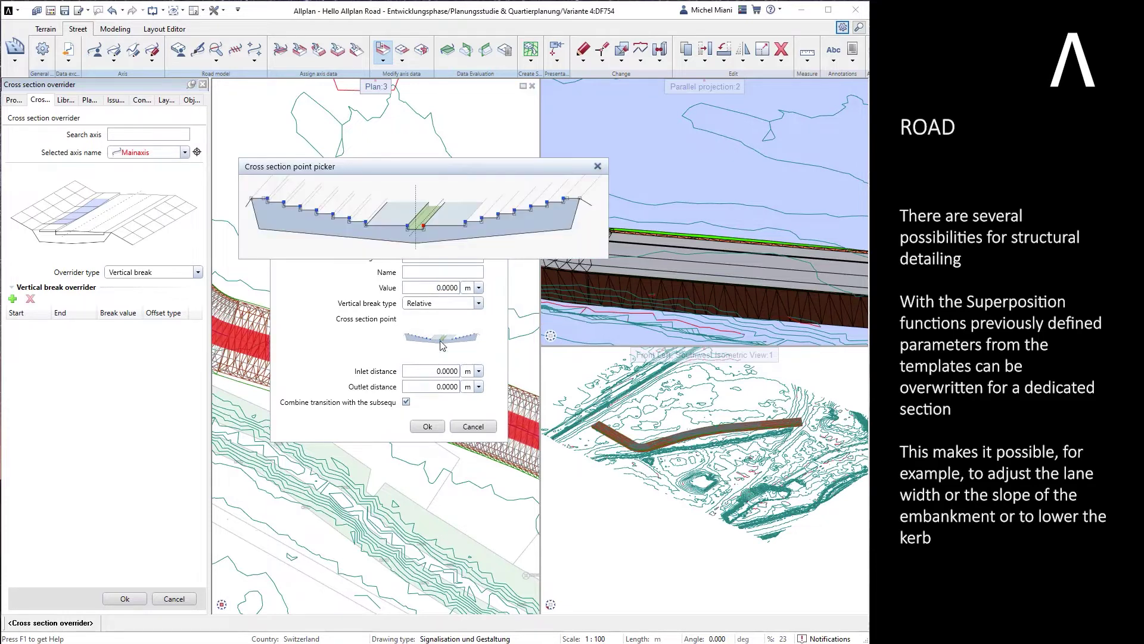
pyautogui.click(466, 227)
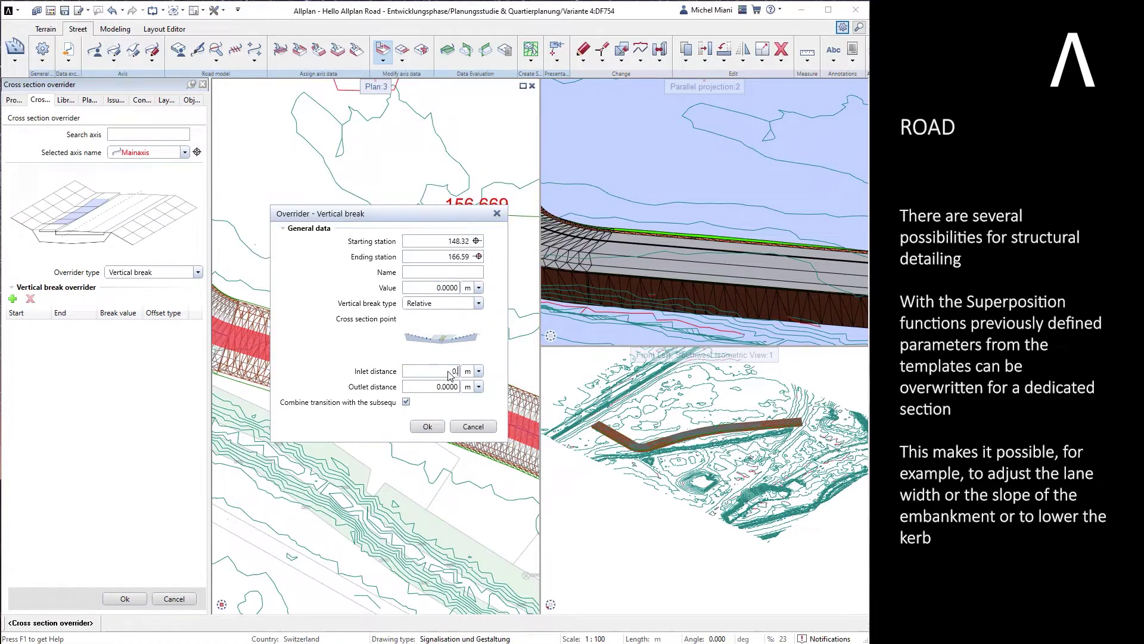
pyautogui.click(435, 425)
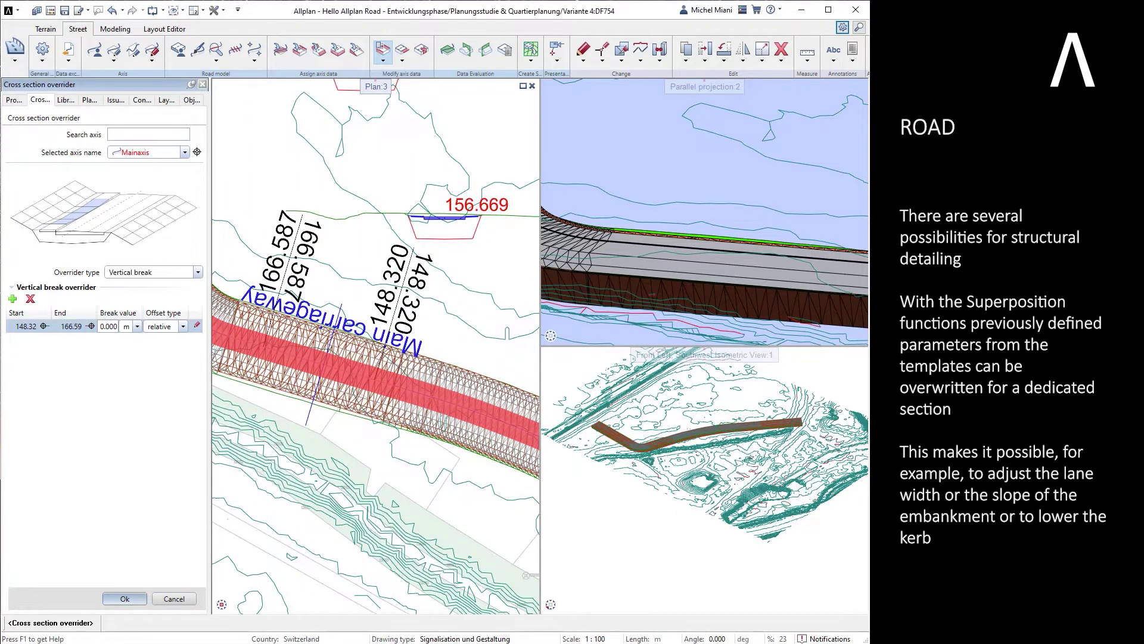
pyautogui.press('Return')
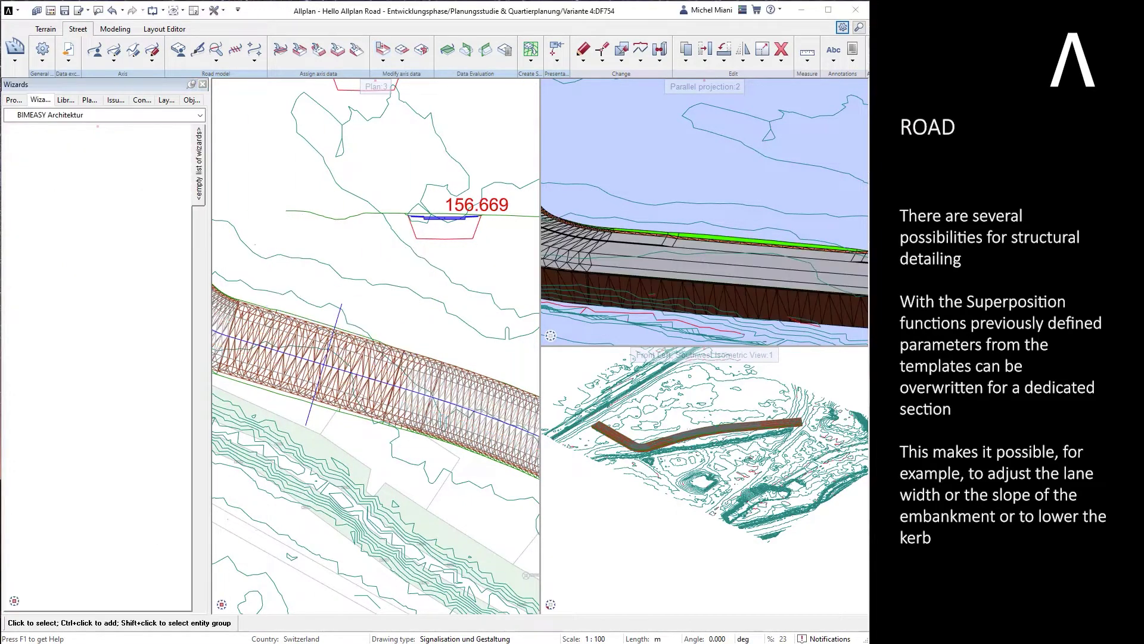
# Create an auxiliary axis named leftside and assign it a surface model
pyautogui.moveTo(667, 257)
pyautogui.mouseDown()
pyautogui.moveTo(800, 271)
pyautogui.moveTo(667, 253)
pyautogui.mouseUp()
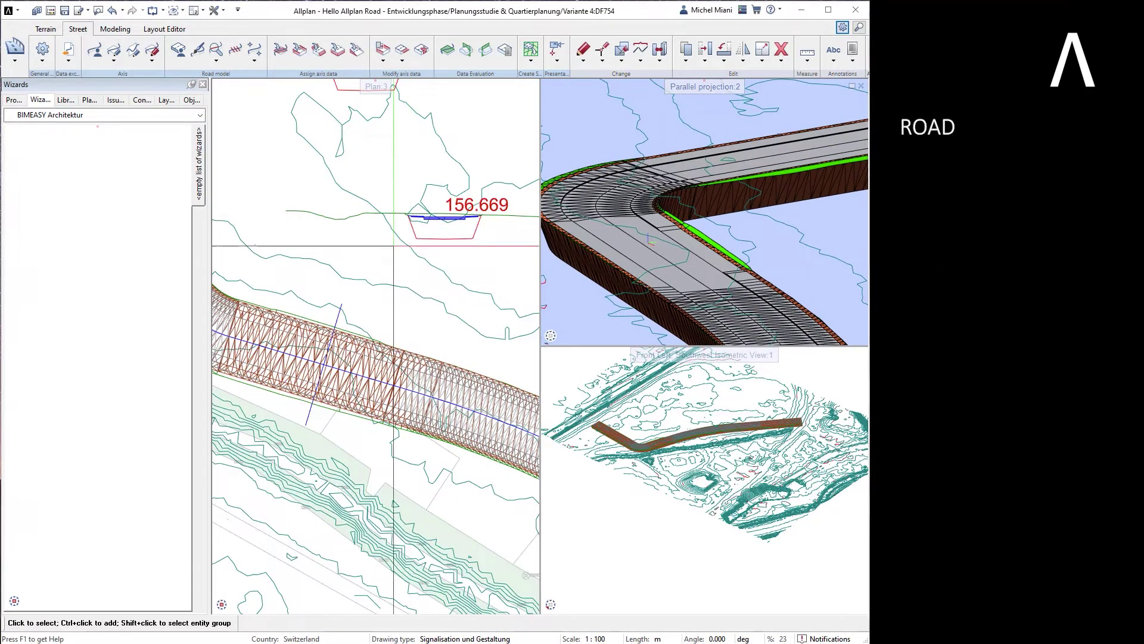
pyautogui.scroll(-4, 462, 247)
pyautogui.moveTo(327, 144); pyautogui.dragTo(373, 248, button='middle')
pyautogui.scroll(5, 374, 247)
pyautogui.click(94, 49)
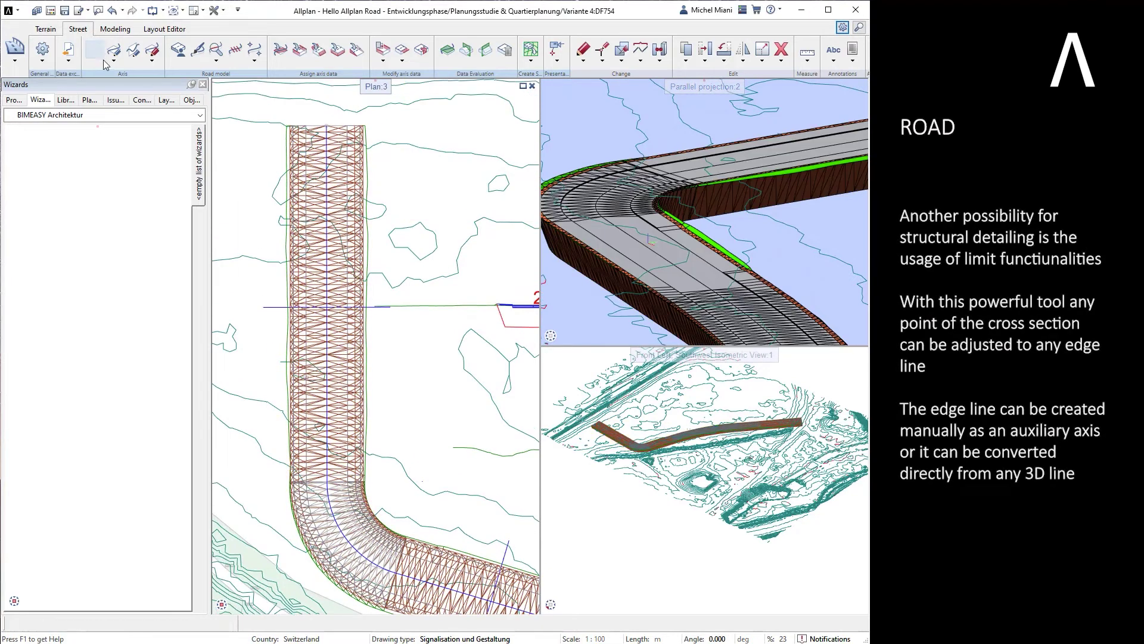
pyautogui.rightClick(146, 177)
pyautogui.click(205, 181)
pyautogui.doubleClick(400, 162)
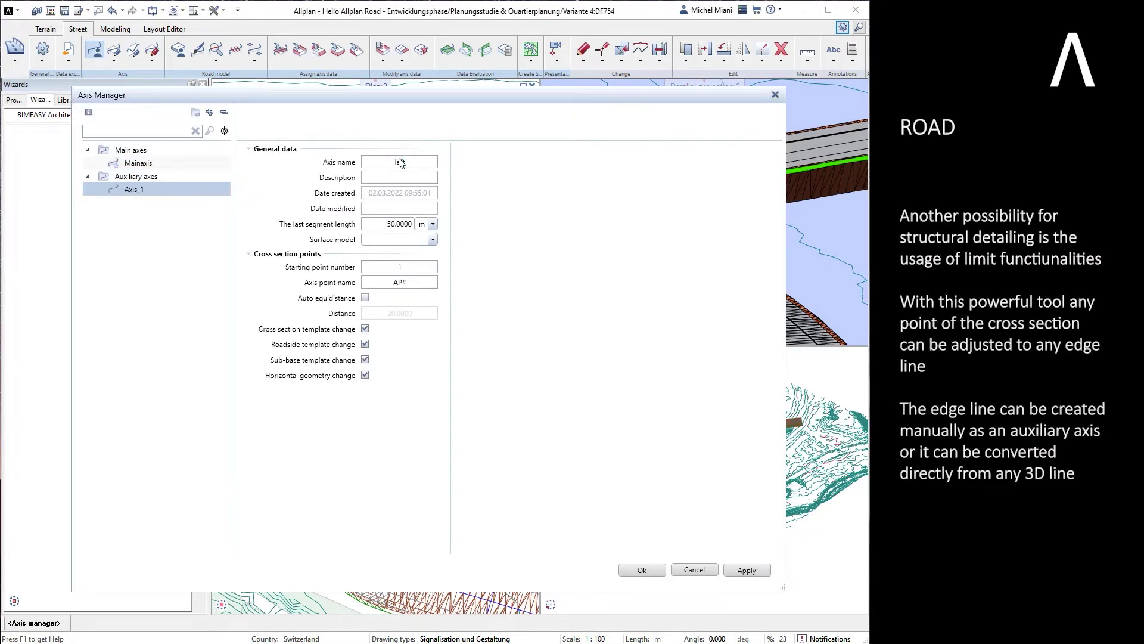
pyautogui.write('leftside')
pyautogui.click(418, 242)
pyautogui.click(417, 251)
pyautogui.press('Return')
# Draw a four-point horizontal alignment for leftside, leading from the road's left edge outward and up to the road's end
pyautogui.click(174, 158)
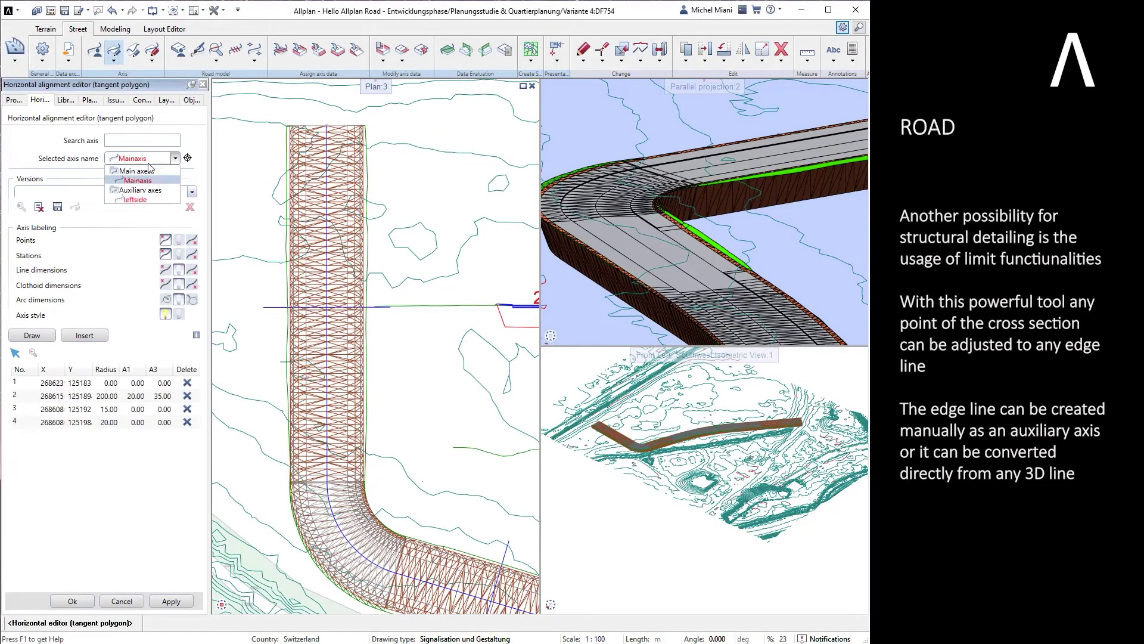
pyautogui.click(143, 200)
pyautogui.click(32, 335)
pyautogui.moveTo(291, 272); pyautogui.dragTo(336, 304, button='middle')
pyautogui.scroll(1, 337, 304)
pyautogui.scroll(3, 337, 303)
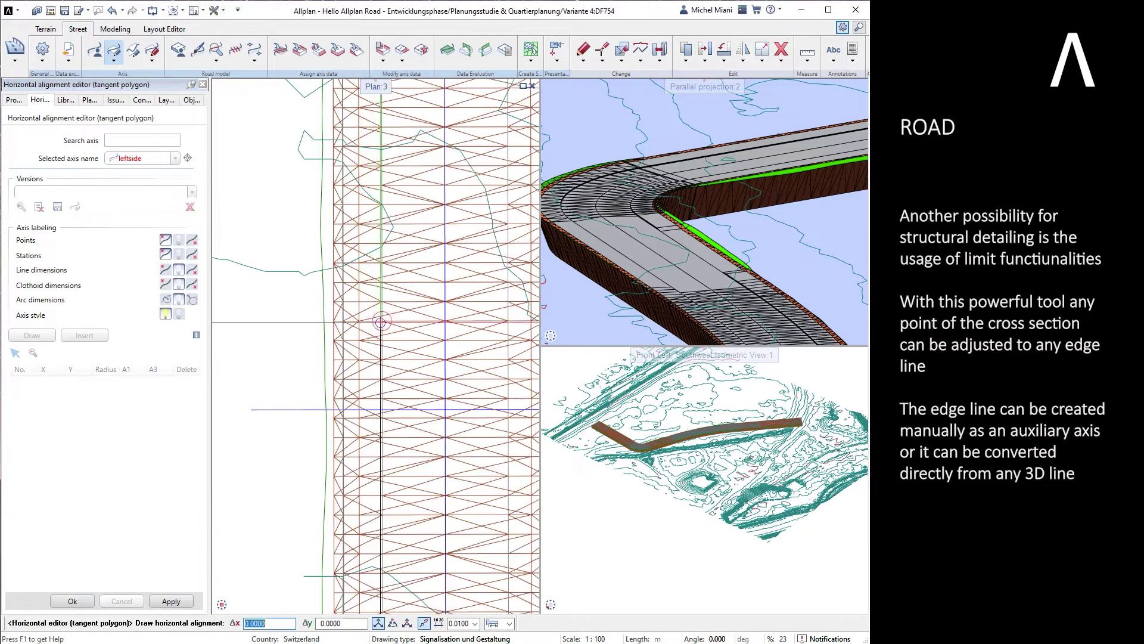
pyautogui.click(369, 292)
pyautogui.click(369, 252)
pyautogui.moveTo(253, 170); pyautogui.dragTo(386, 333, button='middle')
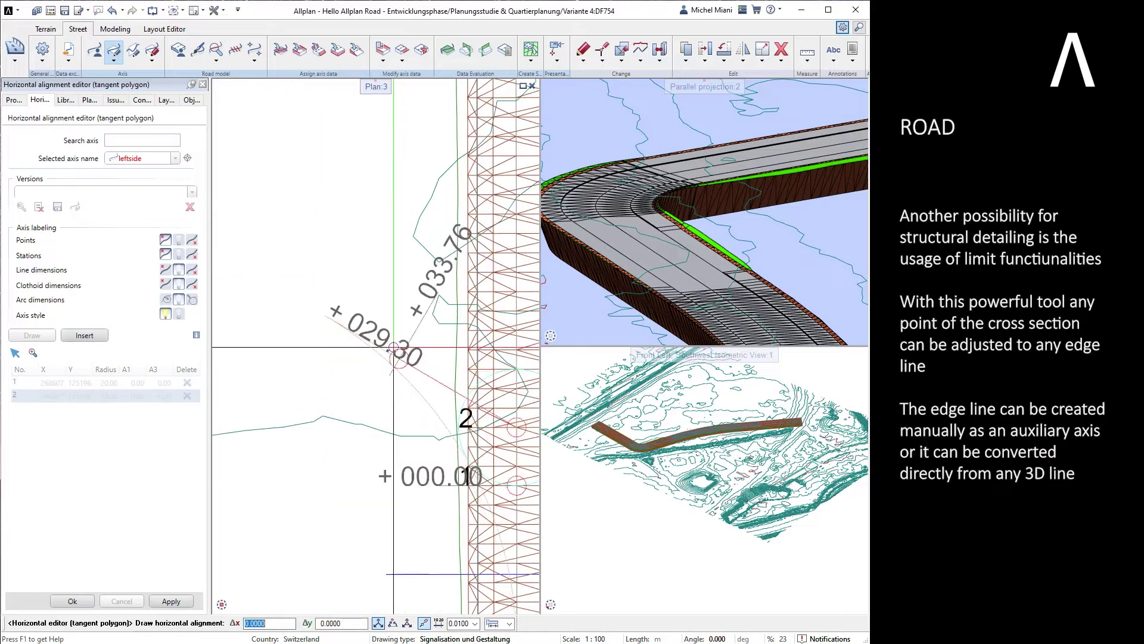
pyautogui.scroll(-1, 387, 328)
pyautogui.click(357, 296)
pyautogui.scroll(-3, 357, 296)
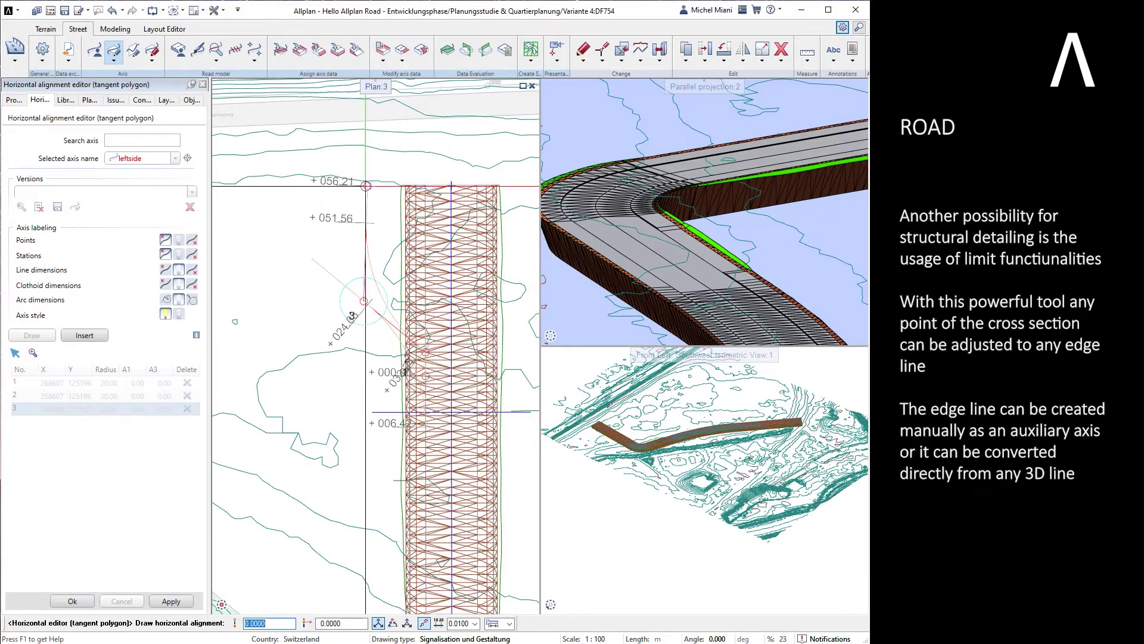
pyautogui.click(362, 186)
pyautogui.press('Escape')
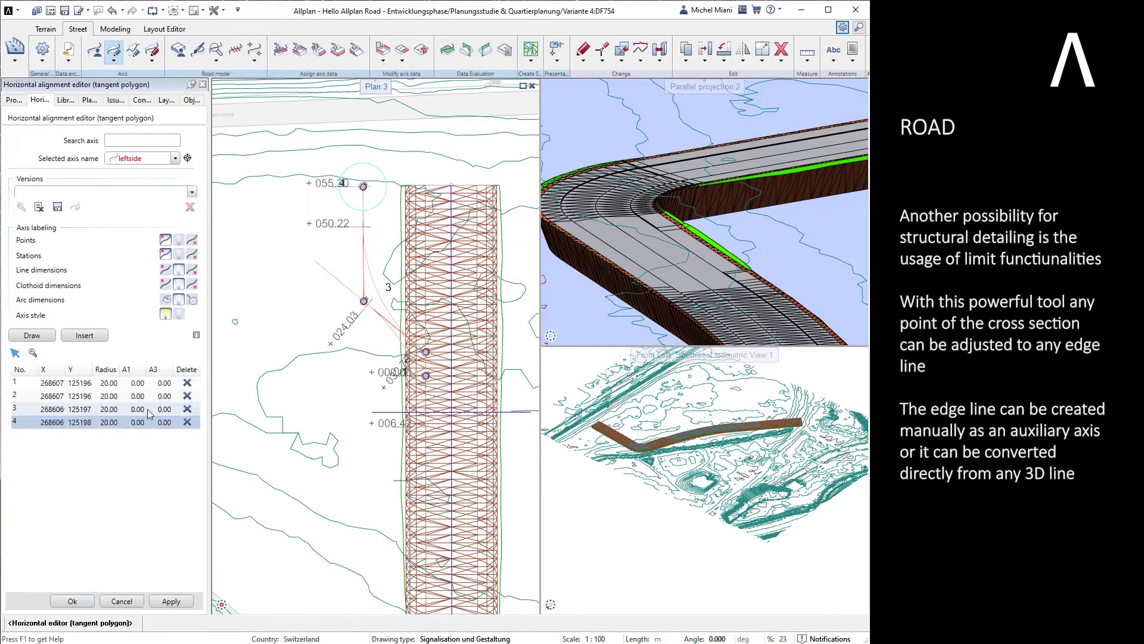
# Set the leftside alignment's radii to 0, 5, 10 and 0 for points 1 to 4 and save the axis
pyautogui.click(110, 383)
pyautogui.write('0')
pyautogui.click(109, 396)
pyautogui.write('5')
pyautogui.click(108, 409)
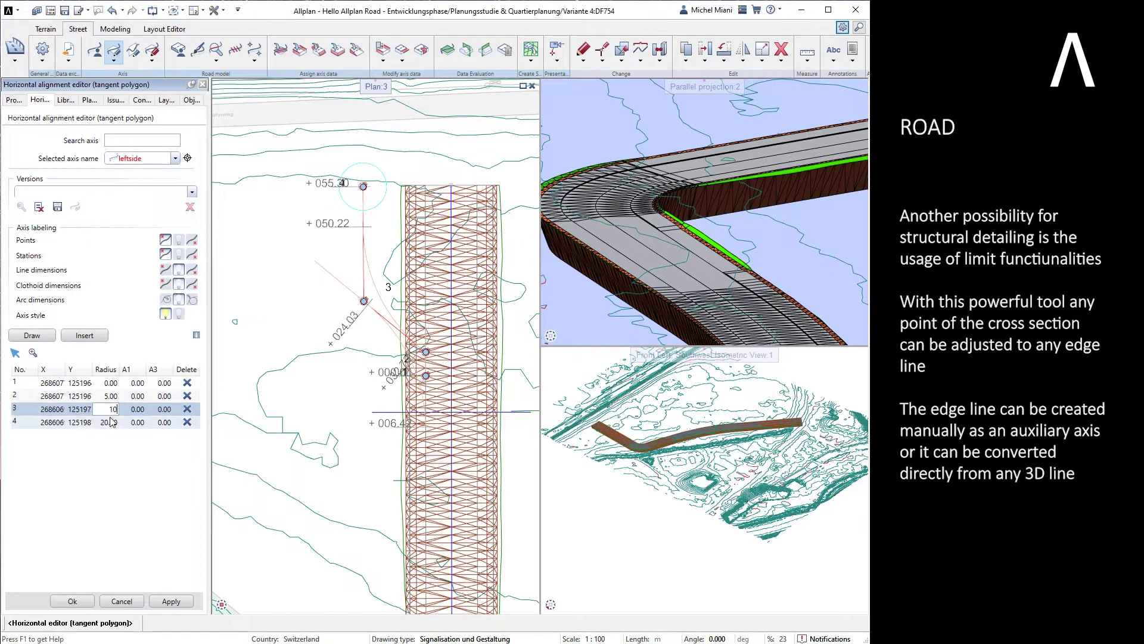
pyautogui.write('10')
pyautogui.click(111, 422)
pyautogui.click(112, 410)
pyautogui.scroll(2, 420, 322)
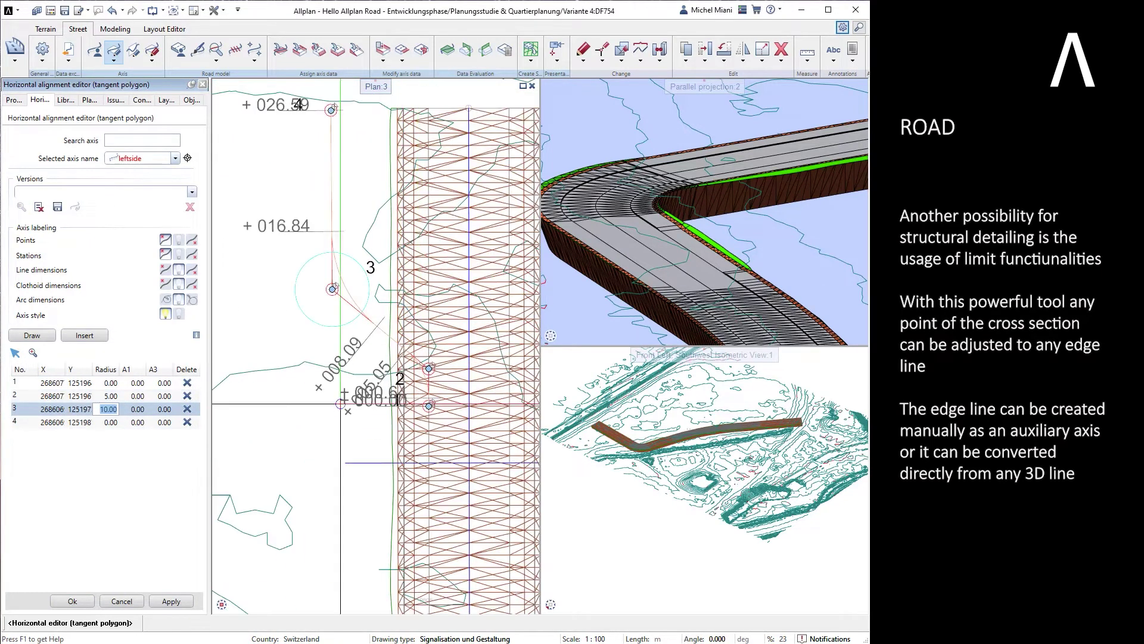
pyautogui.click(176, 604)
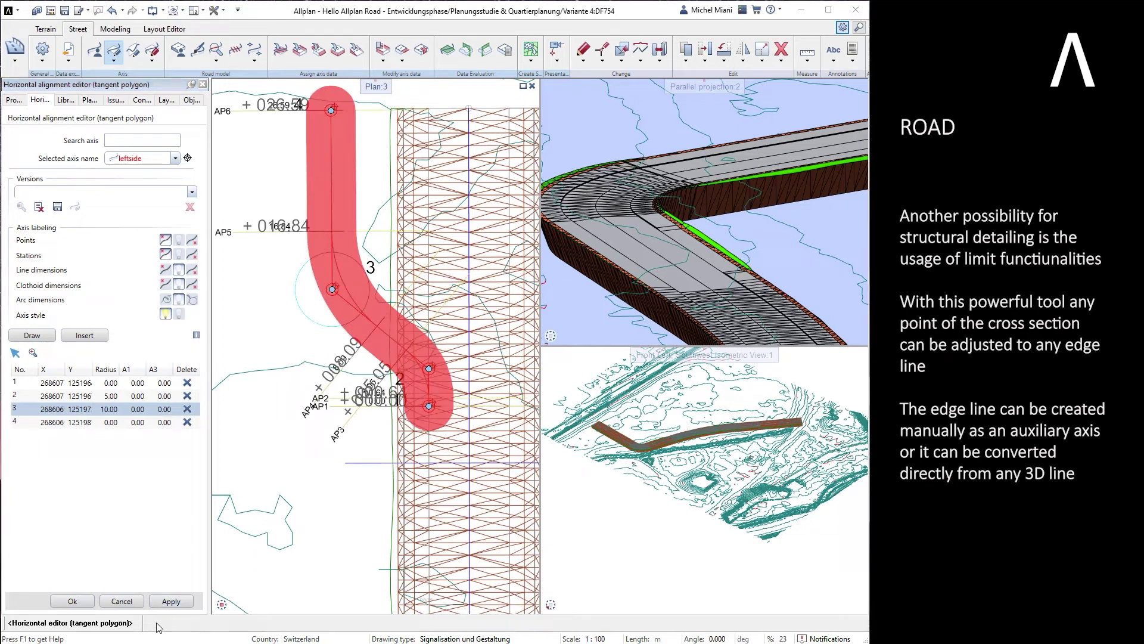
pyautogui.click(82, 600)
# Add a horizontal limit to Mainaxis using leftside, stations 223.60 to 247.44, Exact calculation mode and a carriageway edge point
pyautogui.click(402, 51)
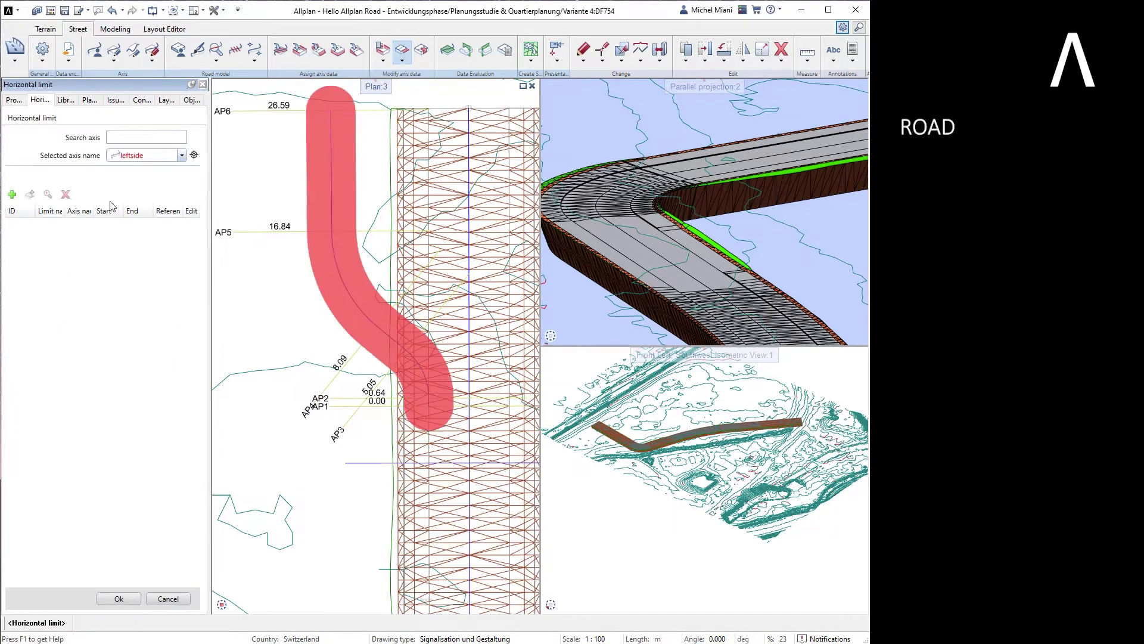
pyautogui.click(146, 155)
pyautogui.click(138, 177)
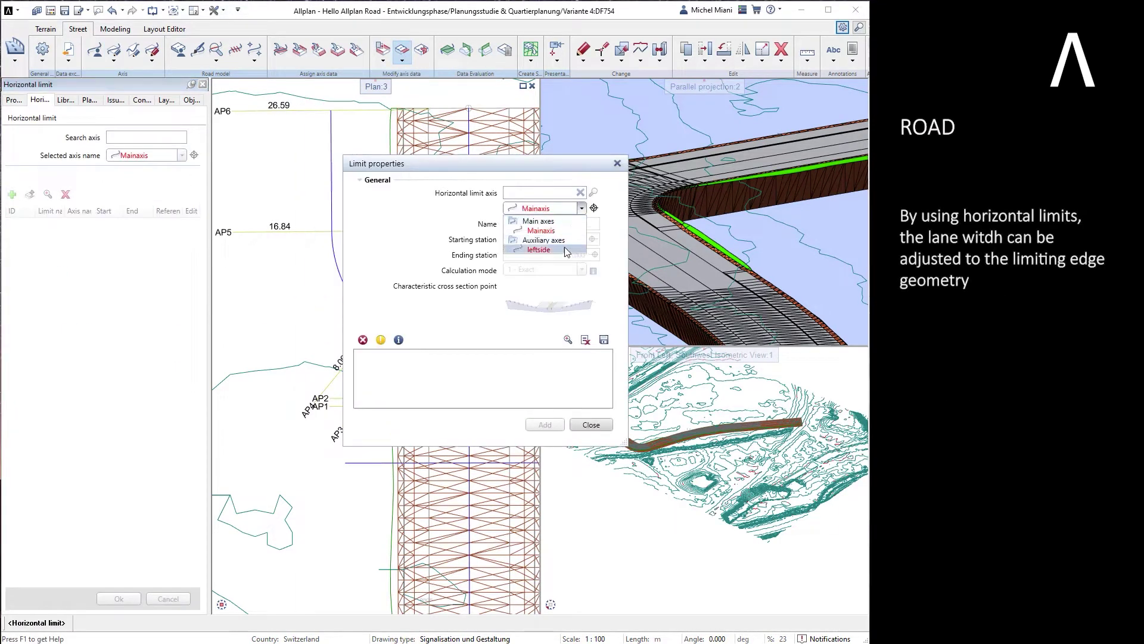
pyautogui.click(566, 251)
pyautogui.moveTo(538, 171); pyautogui.dragTo(713, 137)
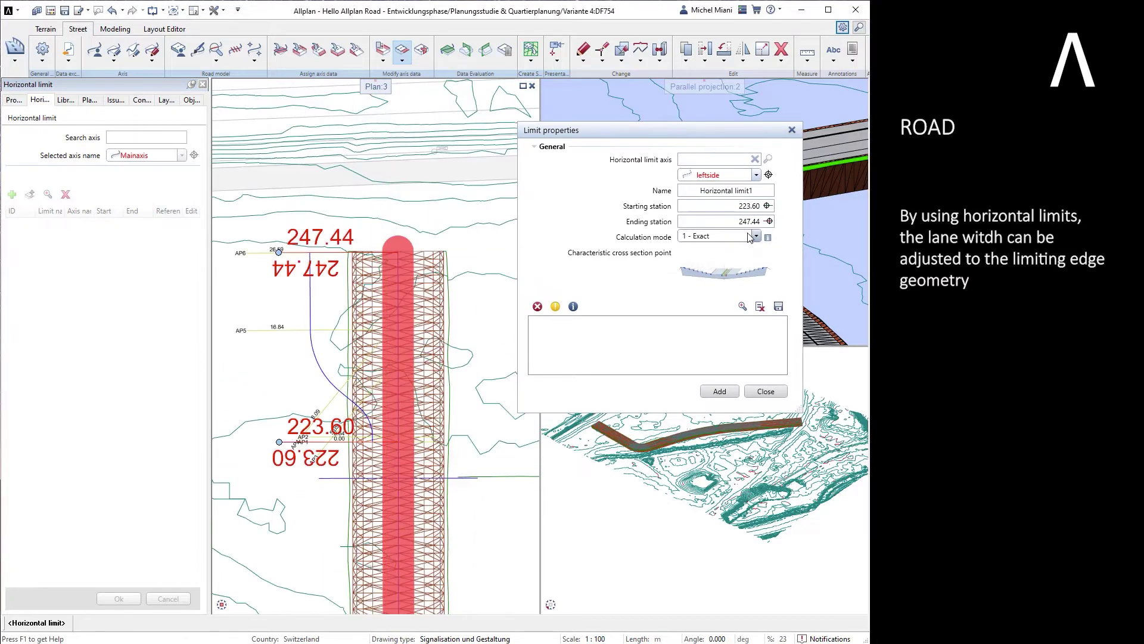
pyautogui.click(721, 275)
pyautogui.click(367, 224)
pyautogui.click(719, 391)
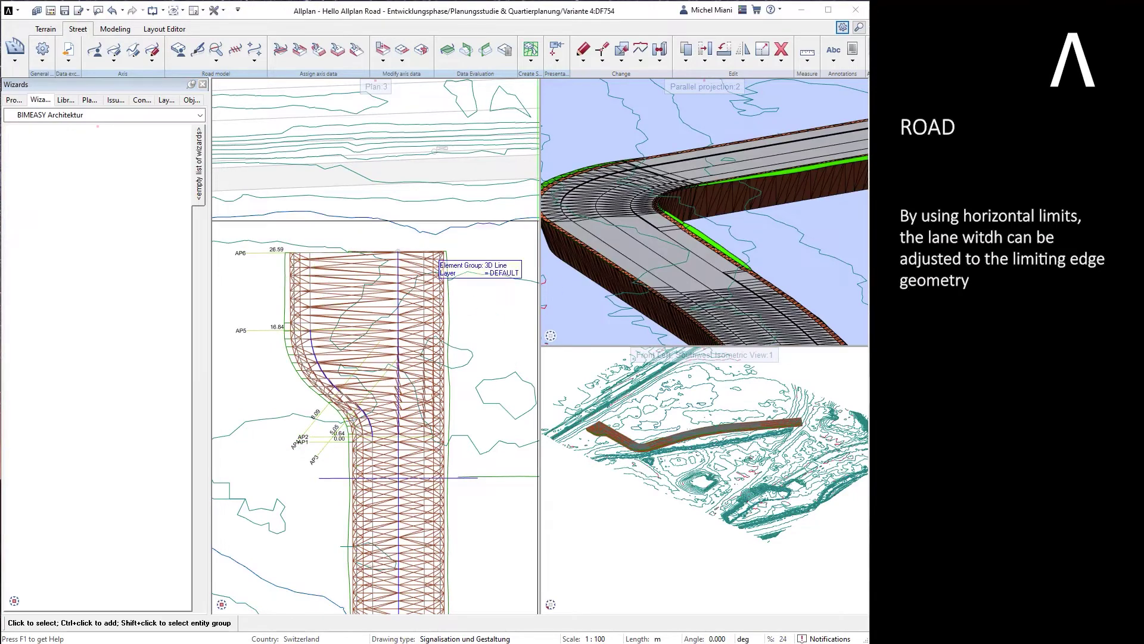
# Examine the widened end of the road from several angles in 3D
pyautogui.scroll(-4, 665, 233)
pyautogui.moveTo(664, 232)
pyautogui.keyDown('ctrl'); pyautogui.mouseDown()
pyautogui.moveTo(664, 159)
pyautogui.moveTo(691, 209)
pyautogui.mouseUp(); pyautogui.keyUp('ctrl')
pyautogui.moveTo(691, 209); pyautogui.dragTo(722, 231, button='middle')
pyautogui.moveTo(723, 231); pyautogui.dragTo(664, 247, button='middle')
pyautogui.scroll(2, 664, 247)
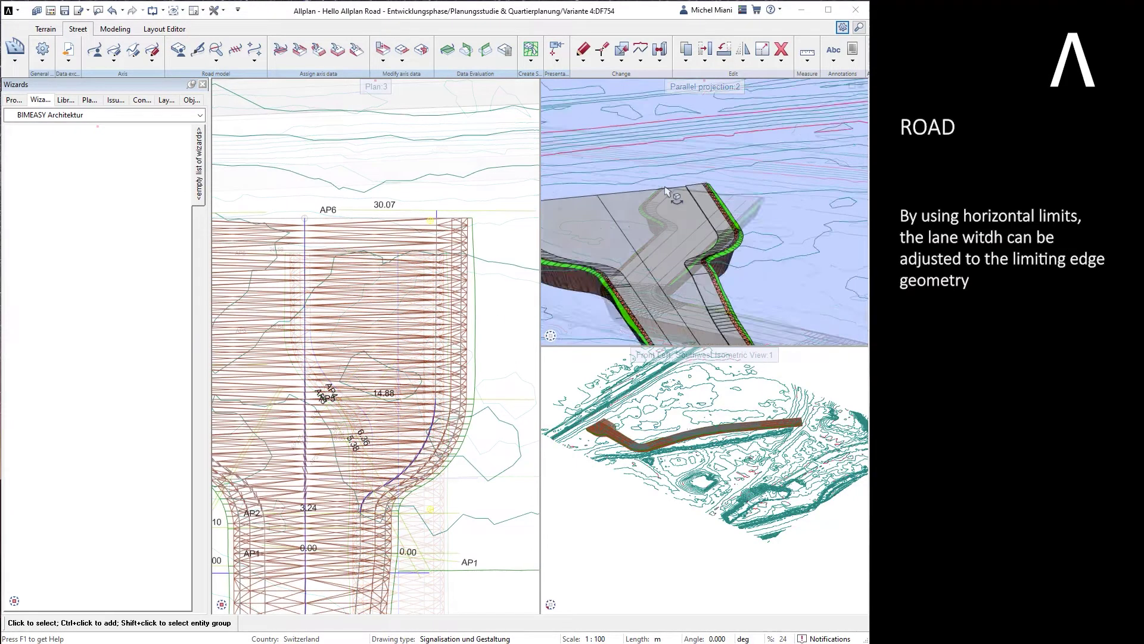
pyautogui.keyDown('ctrl'); pyautogui.moveTo(677, 195); pyautogui.dragTo(664, 234); pyautogui.keyUp('ctrl')
pyautogui.scroll(3, 665, 234)
pyautogui.scroll(-3, 264, 267)
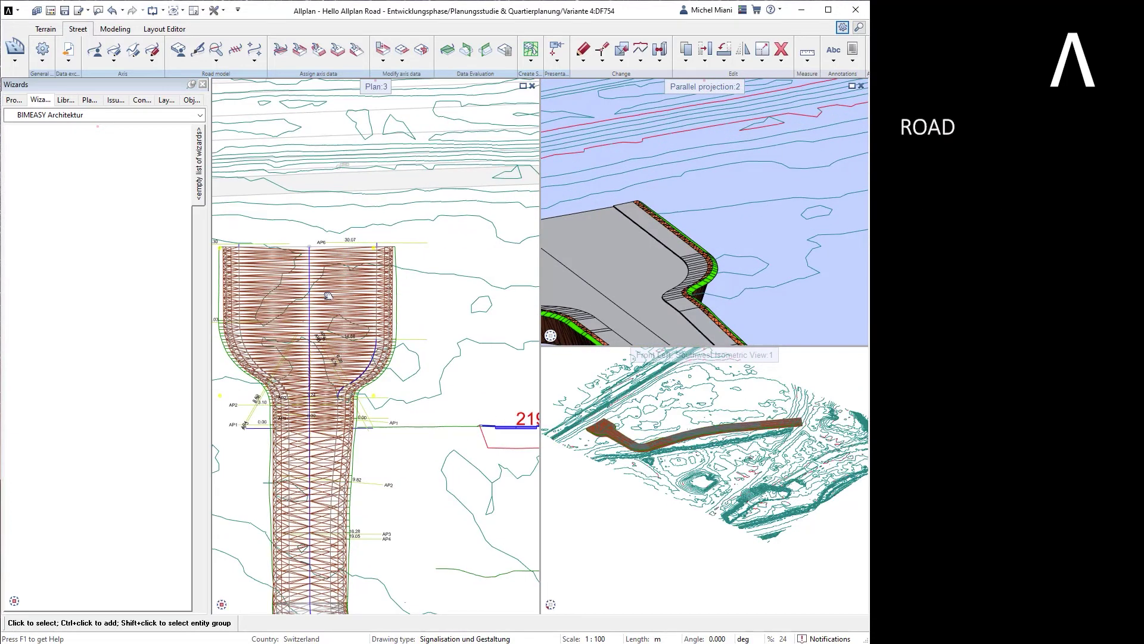
# Start the vertical alignment of the rightside axis and place its profile grid beside the road in the plan
pyautogui.click(135, 52)
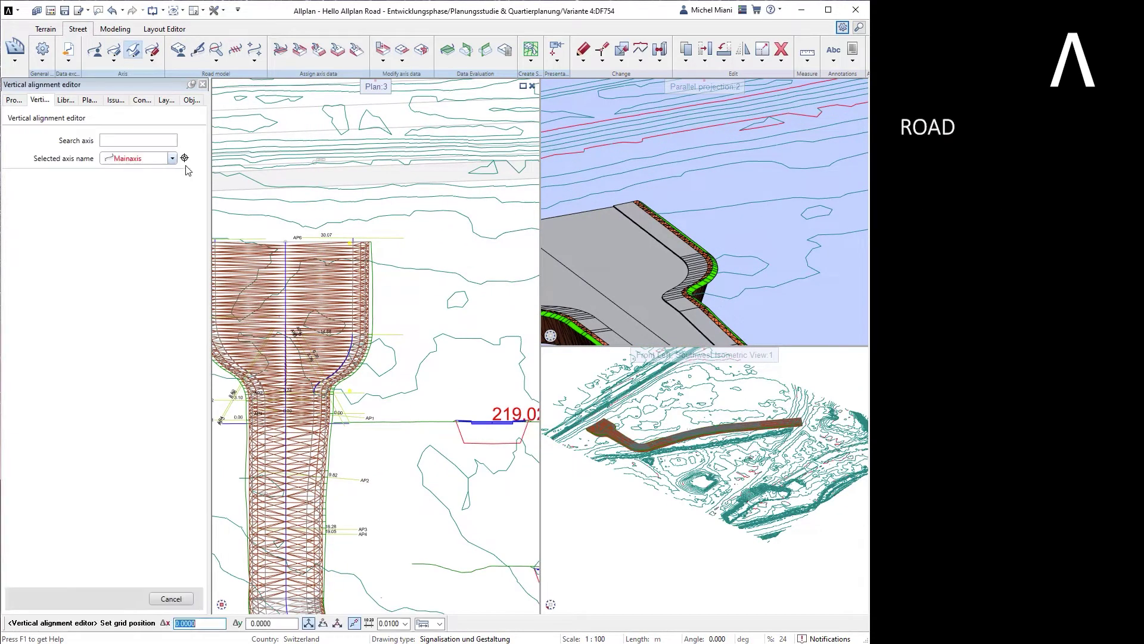
pyautogui.scroll(-3, 392, 317)
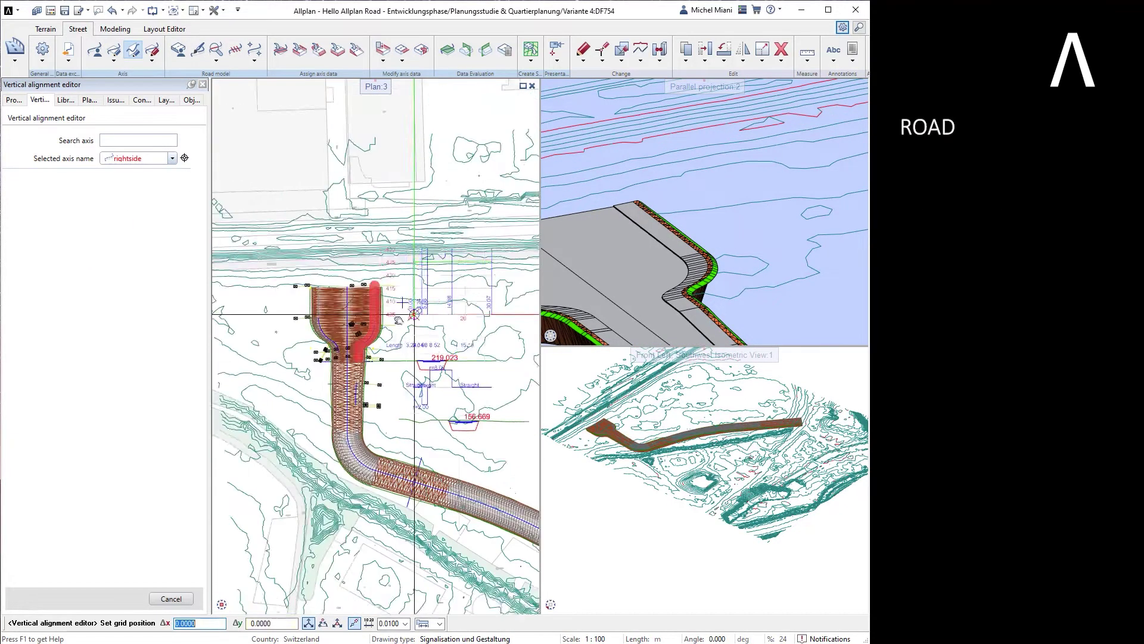
pyautogui.moveTo(452, 337); pyautogui.dragTo(303, 352, button='middle')
pyautogui.click(357, 360)
pyautogui.moveTo(417, 213); pyautogui.dragTo(415, 375)
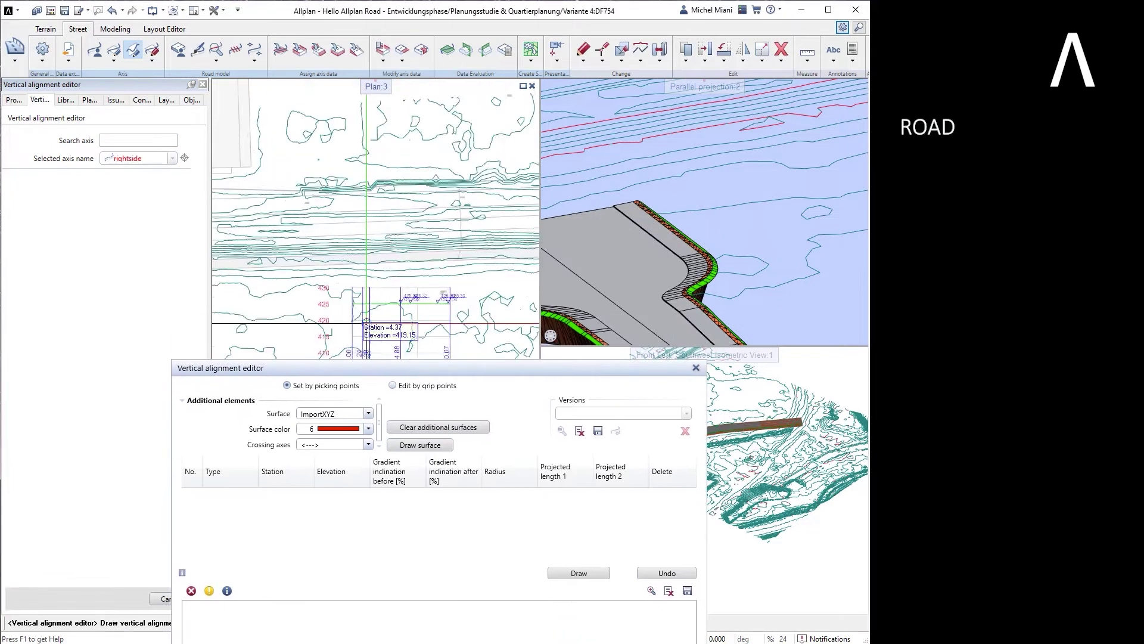
# Draw the rightside vertical alignment through points at stations 0.03, 14.86, 17.90, 26.24 and 30.04, on the reference elevation marks, and save it
pyautogui.scroll(5, 381, 325)
pyautogui.scroll(-5, 260, 239)
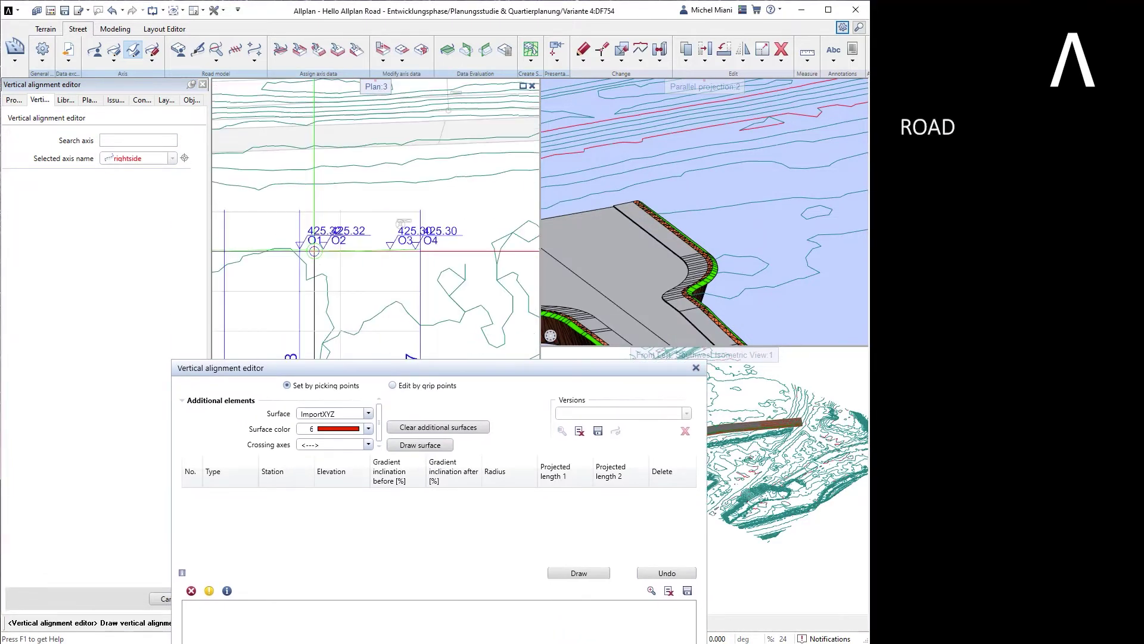
pyautogui.click(257, 244)
pyautogui.scroll(5, 433, 244)
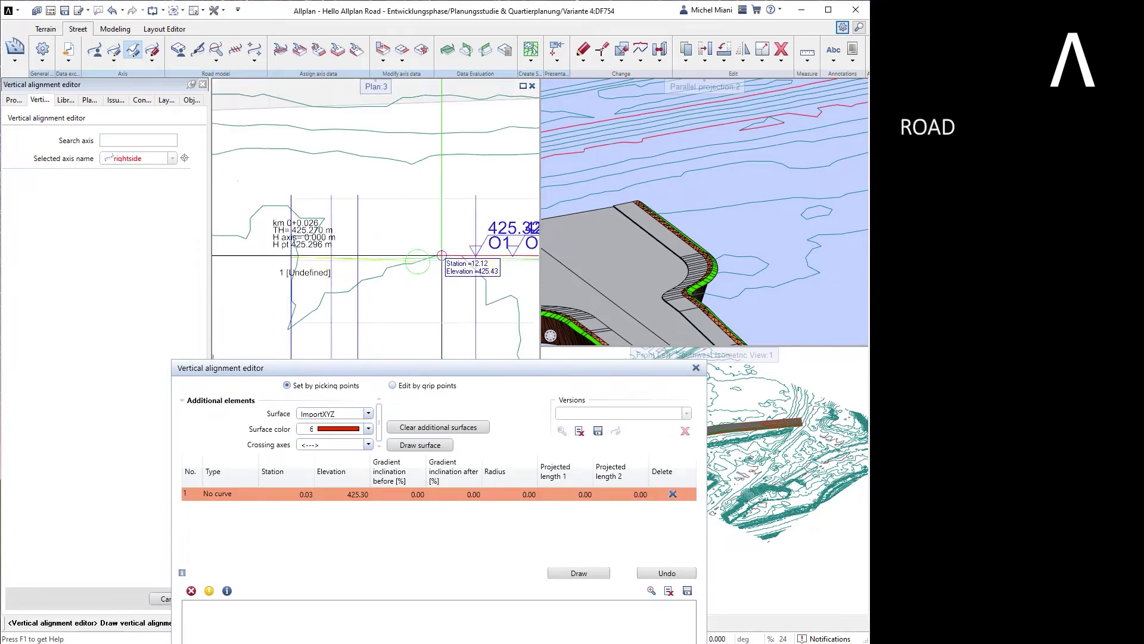
pyautogui.click(433, 243)
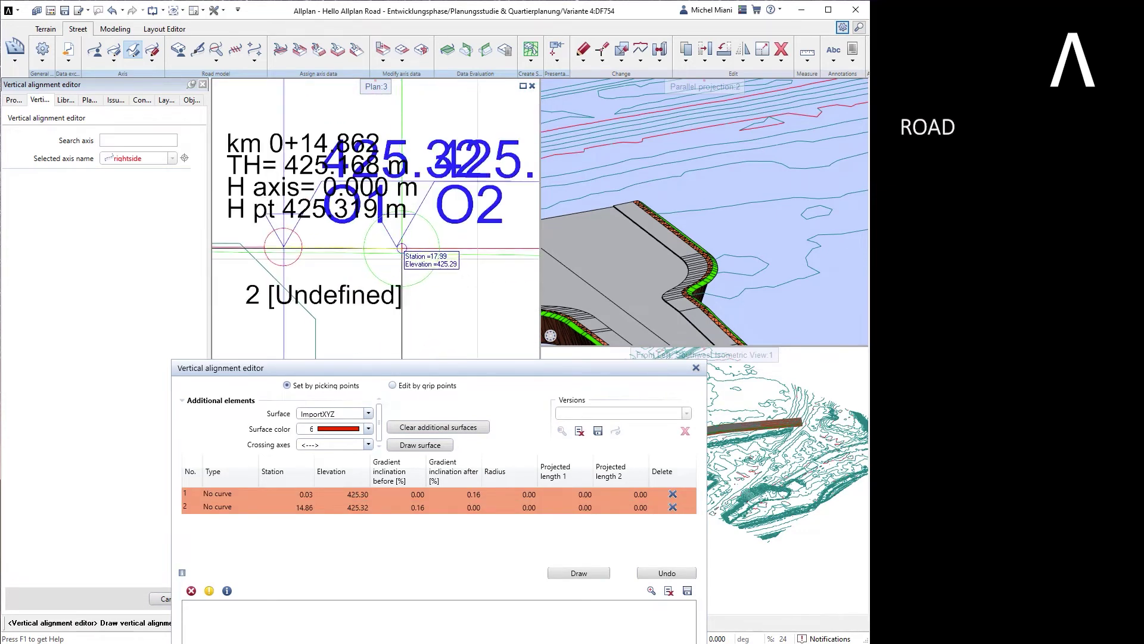
pyautogui.click(398, 244)
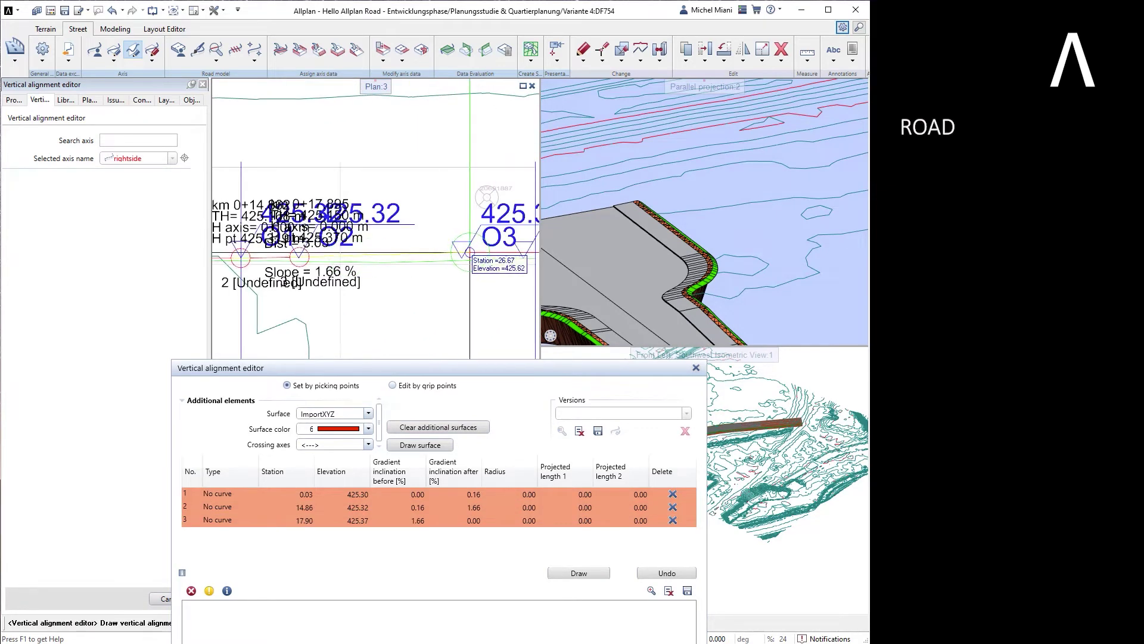
pyautogui.click(448, 256)
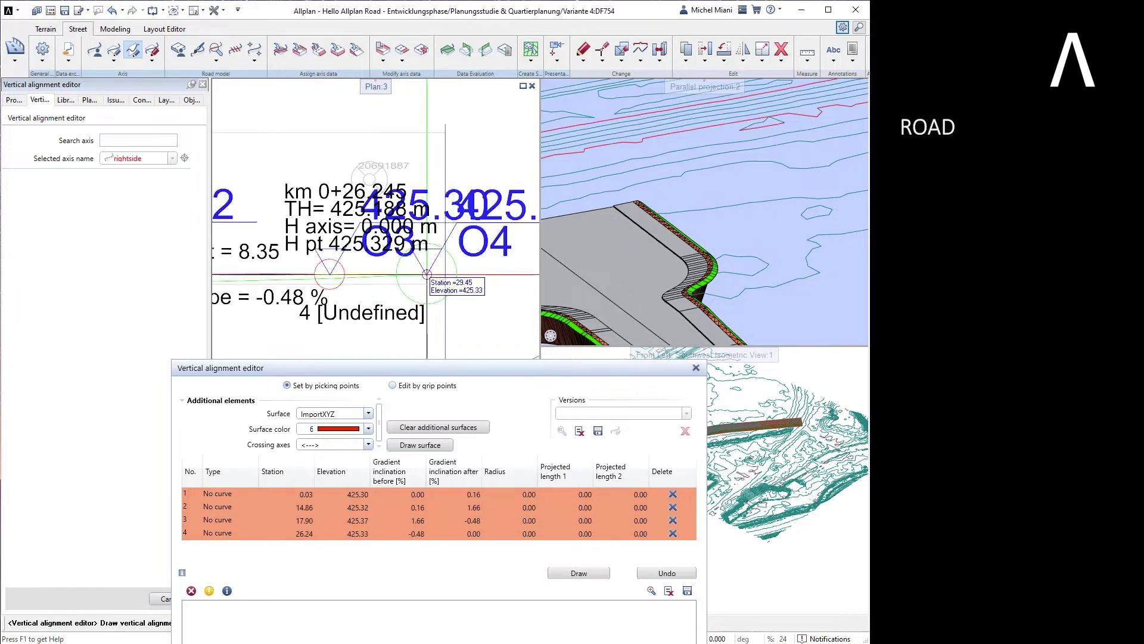
pyautogui.click(427, 274)
pyautogui.click(445, 275)
pyautogui.press('Escape')
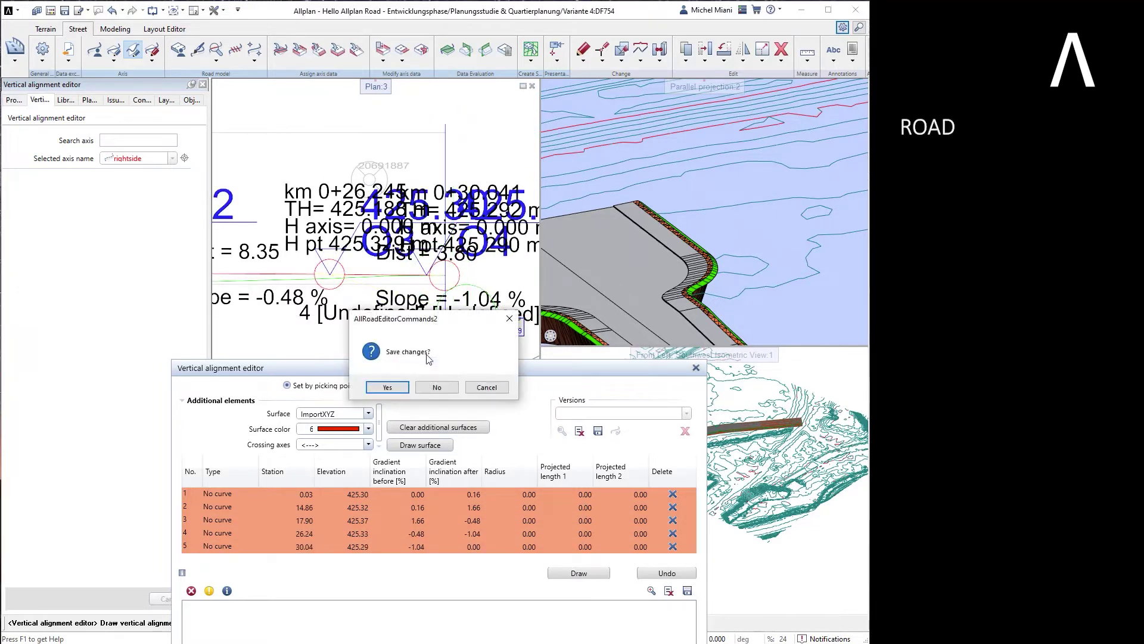
pyautogui.click(403, 393)
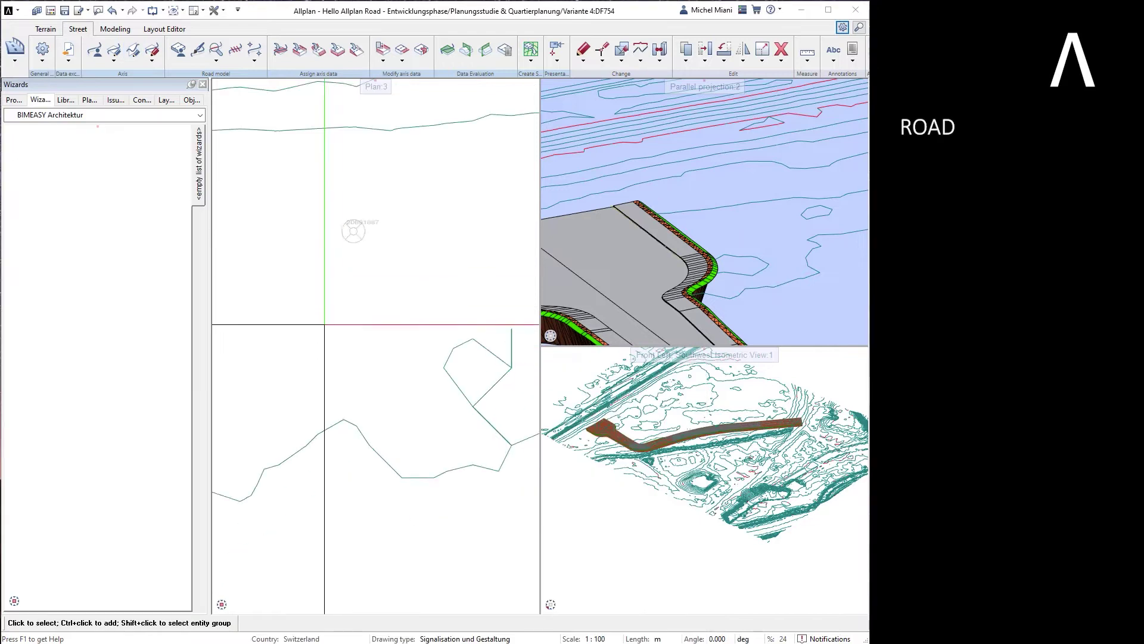
# Add a vertical limit to Mainaxis using the rightside axis, from station 228.02 to 247.60, with Exact calculation mode
pyautogui.click(403, 50)
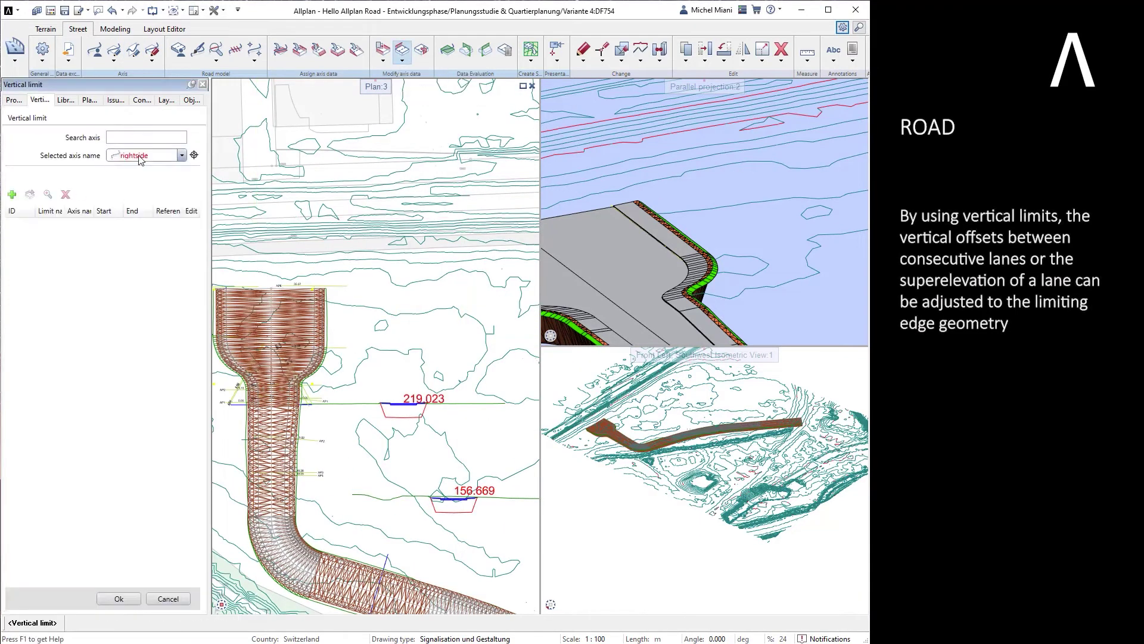
pyautogui.click(142, 156)
pyautogui.click(146, 188)
pyautogui.click(12, 194)
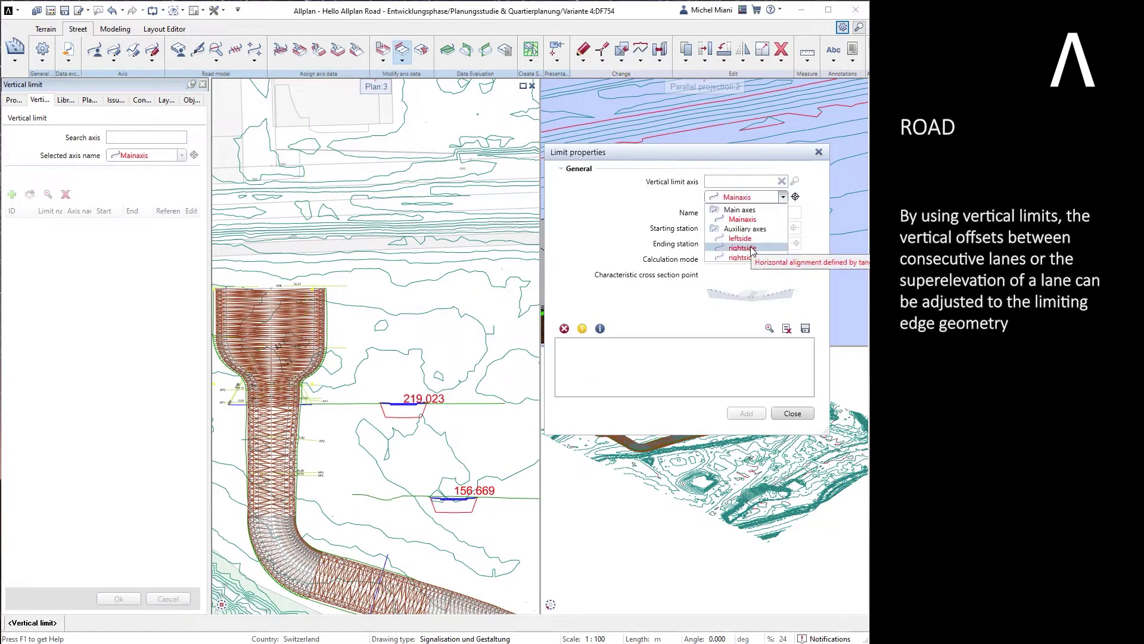
pyautogui.click(742, 247)
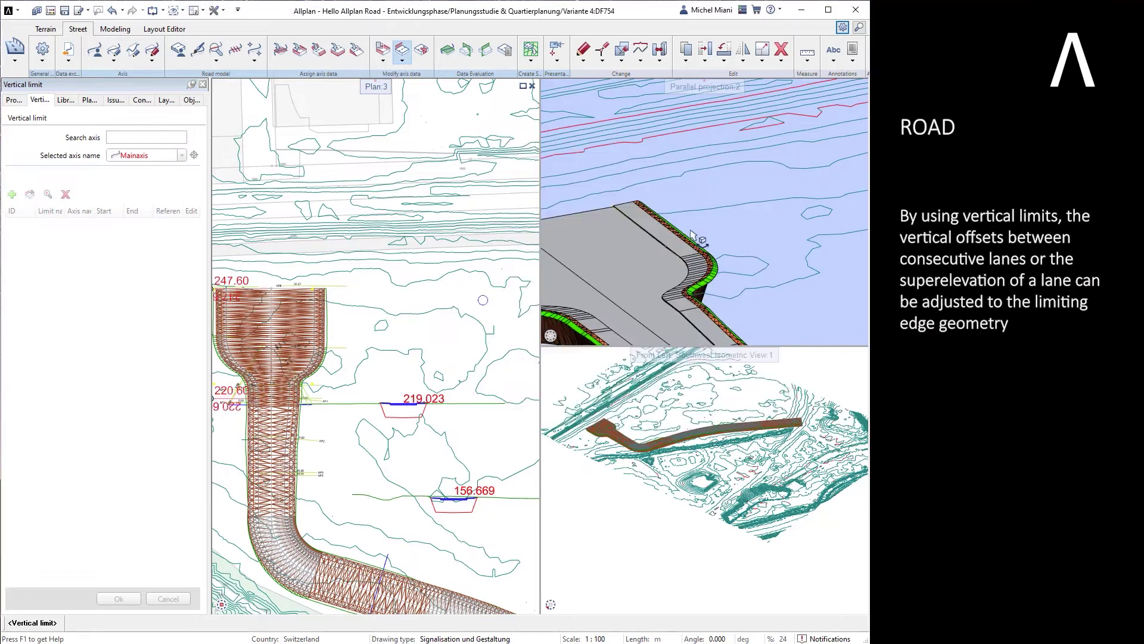
pyautogui.scroll(5, 279, 401)
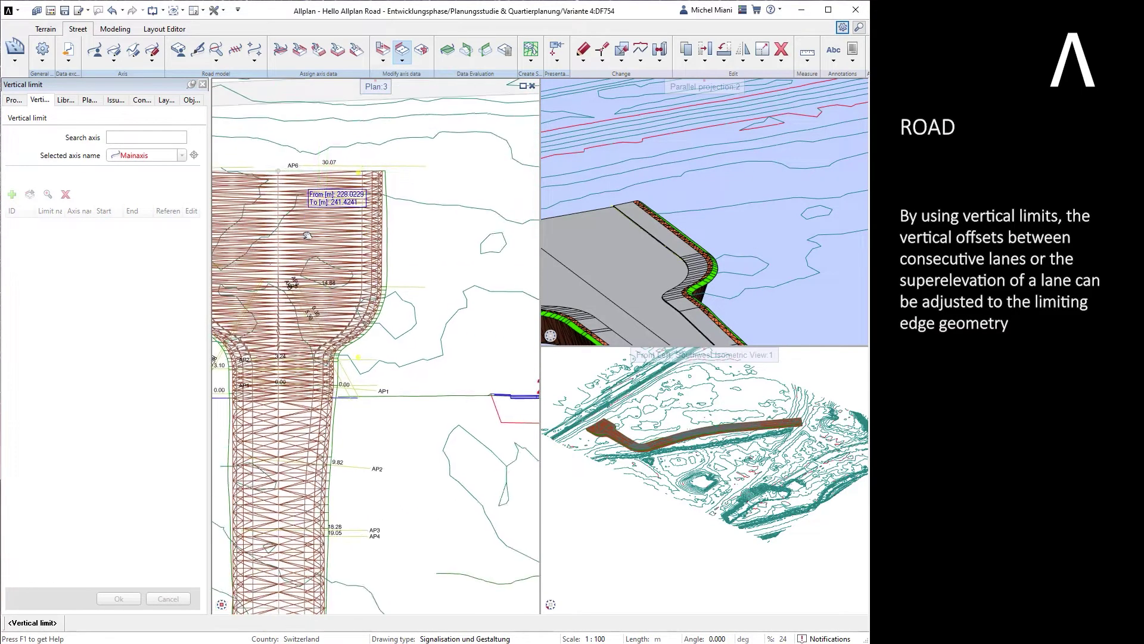
pyautogui.scroll(3, 275, 178)
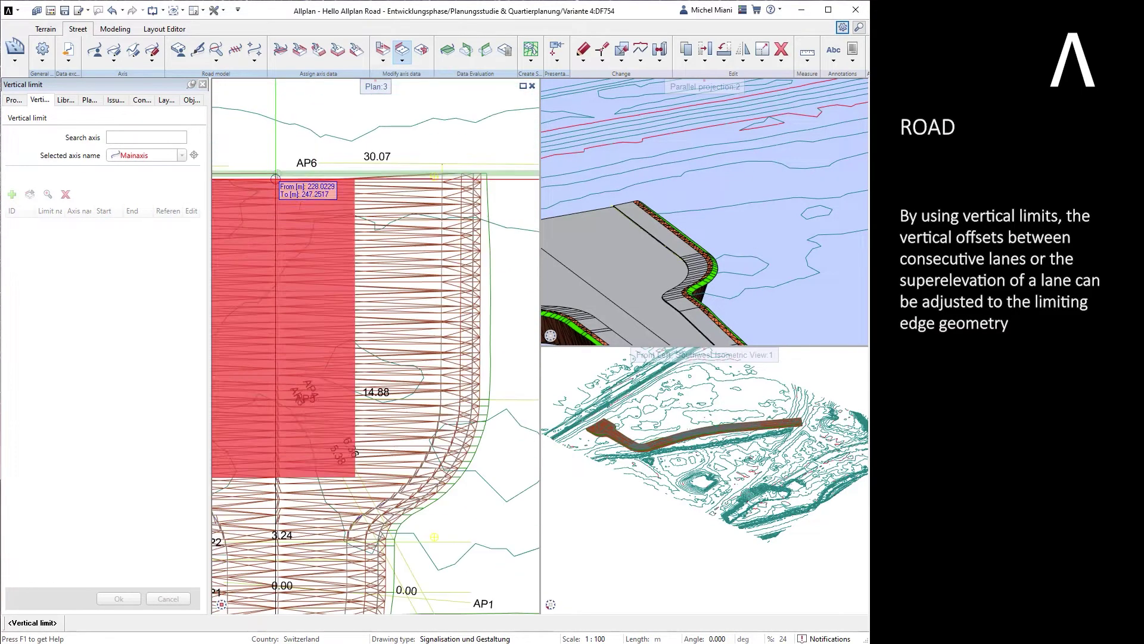
pyautogui.click(276, 179)
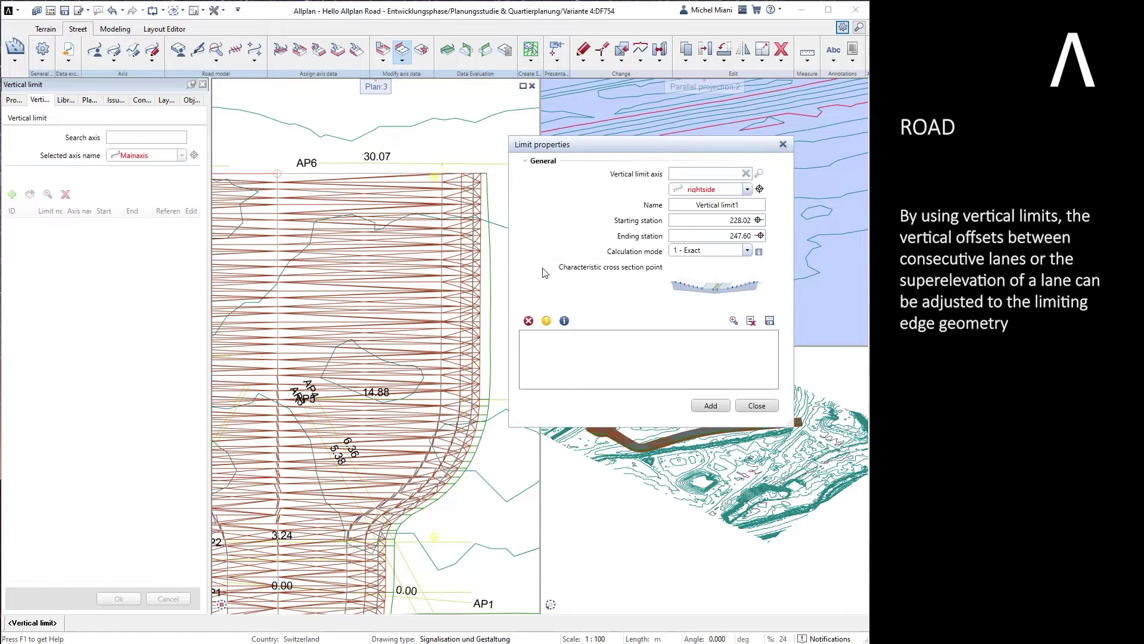
pyautogui.click(710, 405)
pyautogui.click(124, 599)
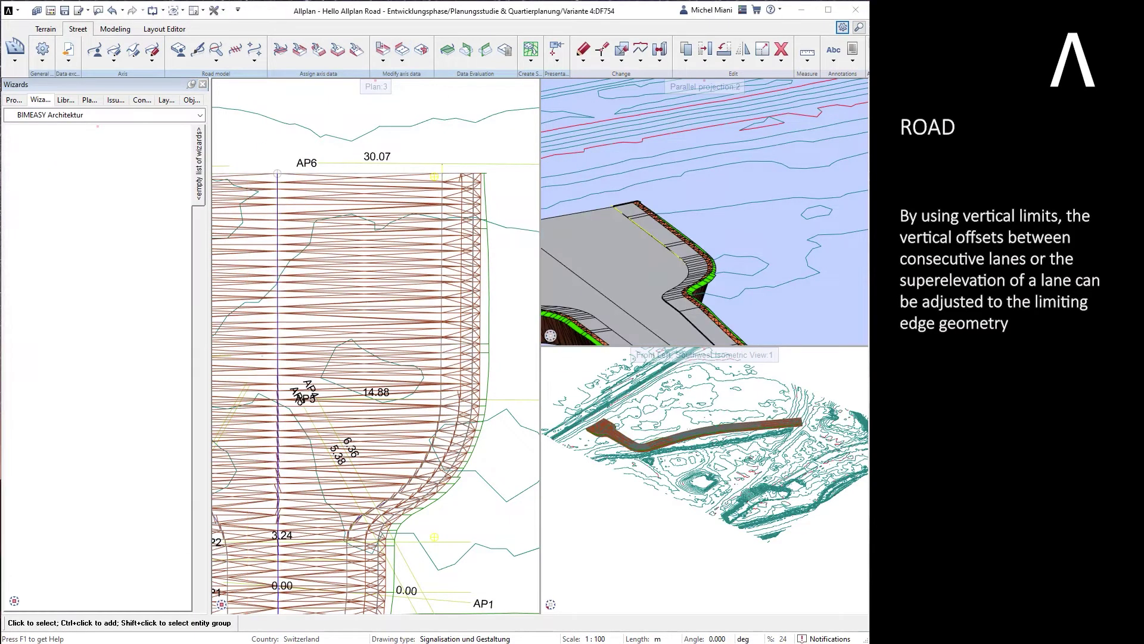
# Examine the widened road end and its rightside edge from several angles in 3D
pyautogui.scroll(4, 661, 251)
pyautogui.keyDown('shift'); pyautogui.moveTo(661, 250); pyautogui.dragTo(783, 176, button='middle'); pyautogui.keyUp('shift')
pyautogui.scroll(-4, 736, 226)
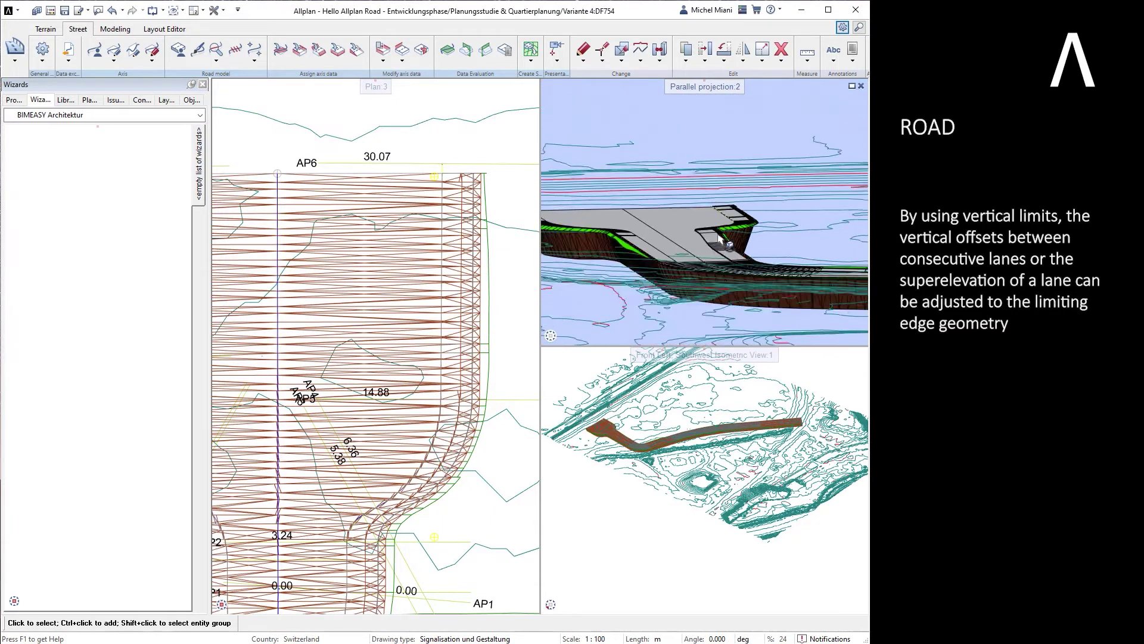
pyautogui.keyDown('shift'); pyautogui.moveTo(712, 239); pyautogui.dragTo(729, 268, button='middle'); pyautogui.keyUp('shift')
pyautogui.moveTo(728, 268)
pyautogui.mouseDown(button='middle')
pyautogui.moveTo(724, 239)
pyautogui.moveTo(737, 254)
pyautogui.mouseUp(button='middle')
pyautogui.moveTo(731, 253); pyautogui.dragTo(712, 247)
pyautogui.scroll(-2, 668, 180)
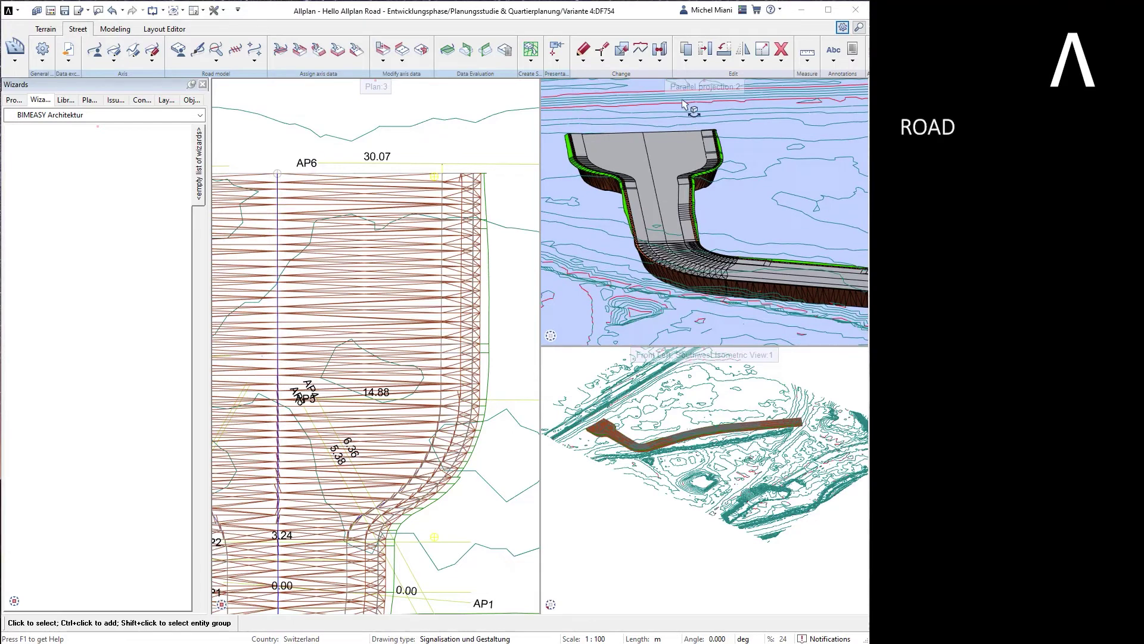
pyautogui.doubleClick(729, 87)
pyautogui.moveTo(457, 232)
pyautogui.mouseDown()
pyautogui.moveTo(475, 261)
pyautogui.moveTo(478, 186)
pyautogui.mouseUp()
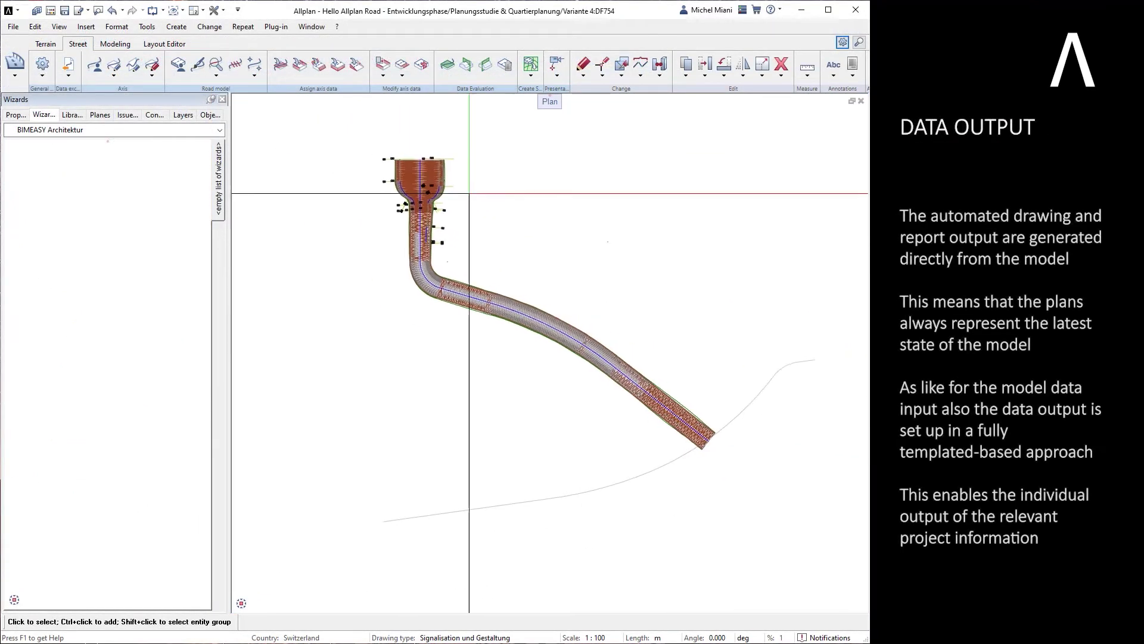
# Add the favorite configuration 3001_N to the project's layout plan drawings and review its grid, width measures and vertical alignment station elements
pyautogui.click(179, 64)
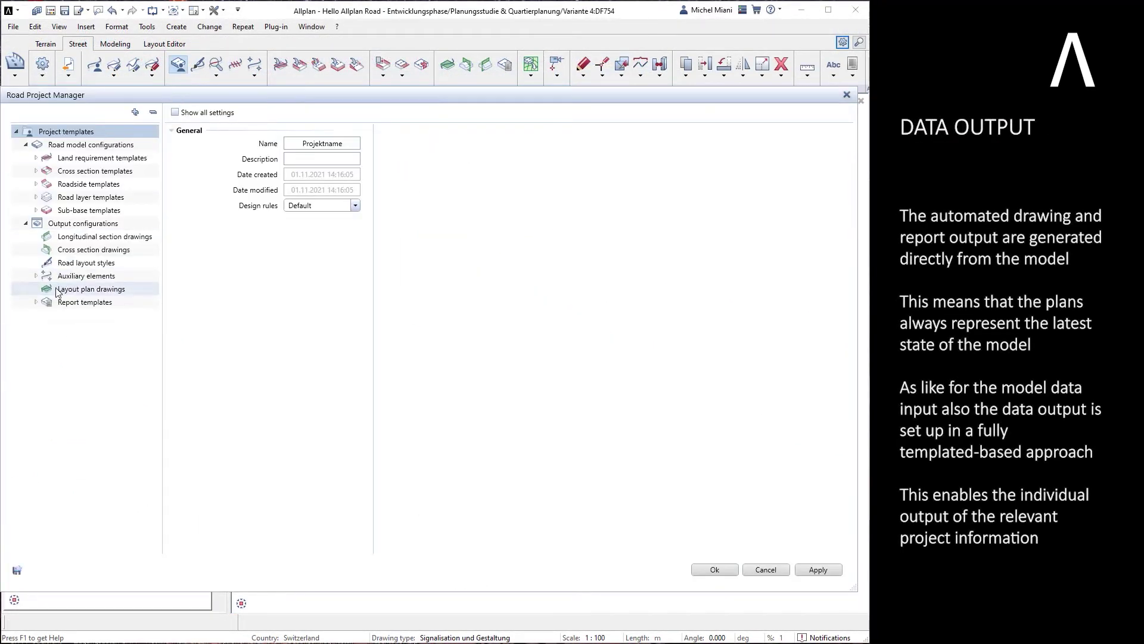
pyautogui.rightClick(58, 292)
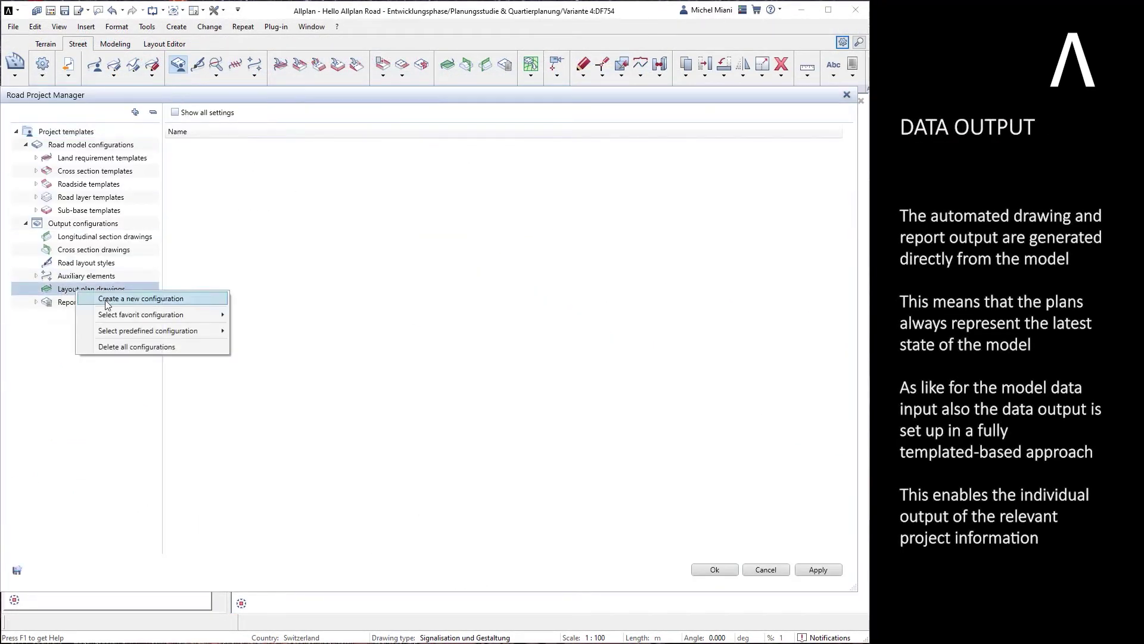
pyautogui.moveTo(197, 313)
pyautogui.click(249, 316)
pyautogui.click(228, 158)
pyautogui.click(227, 211)
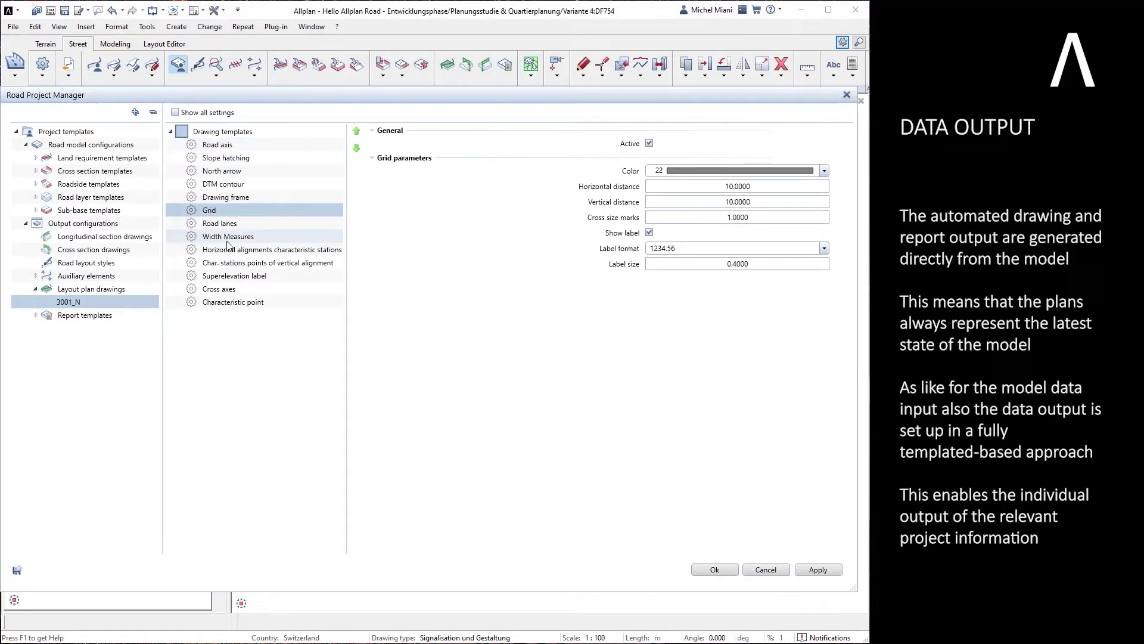
pyautogui.click(229, 237)
pyautogui.click(227, 264)
pyautogui.rightClick(217, 132)
pyautogui.click(267, 344)
# Add configuration 1001_N for longitudinal section drawings and 2001_N for cross section drawings, and save the project templates
pyautogui.click(98, 236)
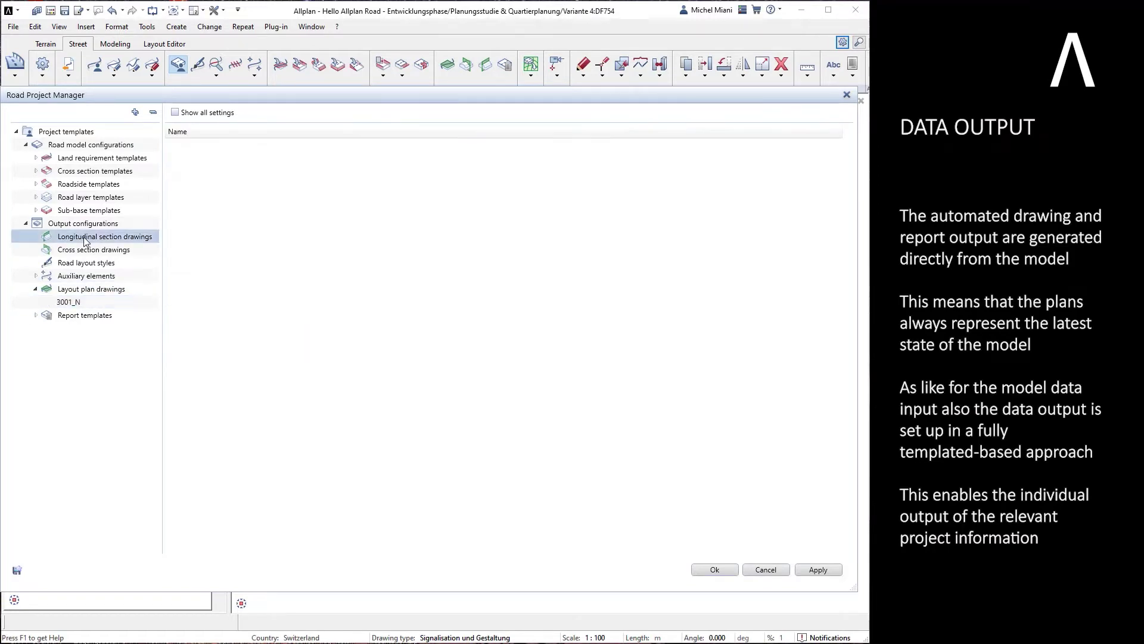
pyautogui.rightClick(99, 237)
pyautogui.click(277, 275)
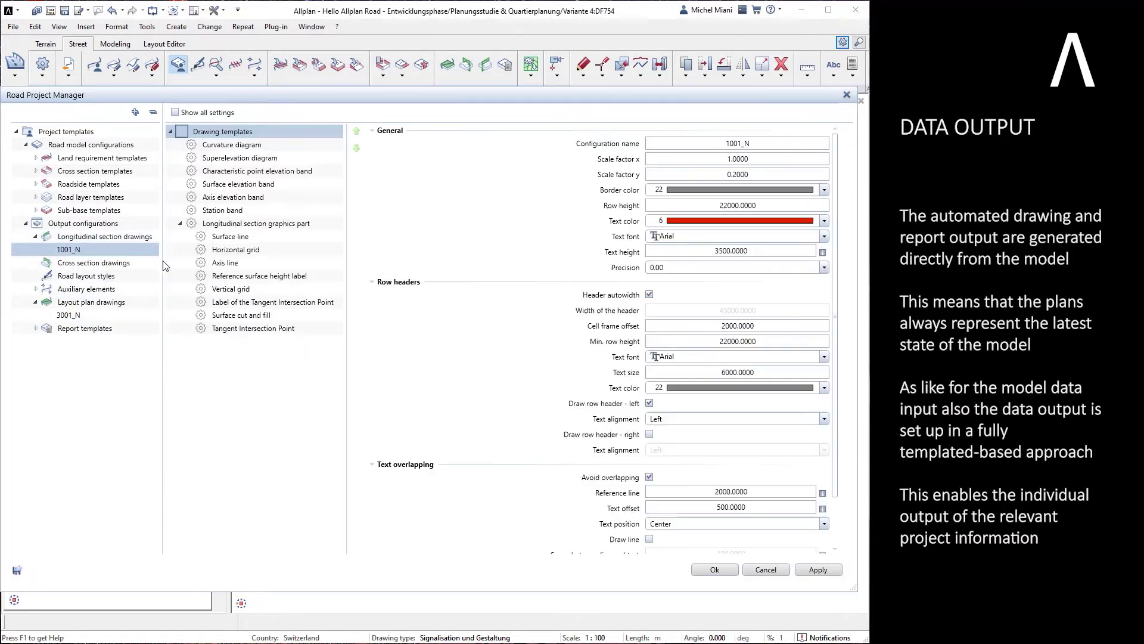
pyautogui.click(109, 263)
pyautogui.rightClick(109, 263)
pyautogui.moveTo(197, 286)
pyautogui.click(292, 288)
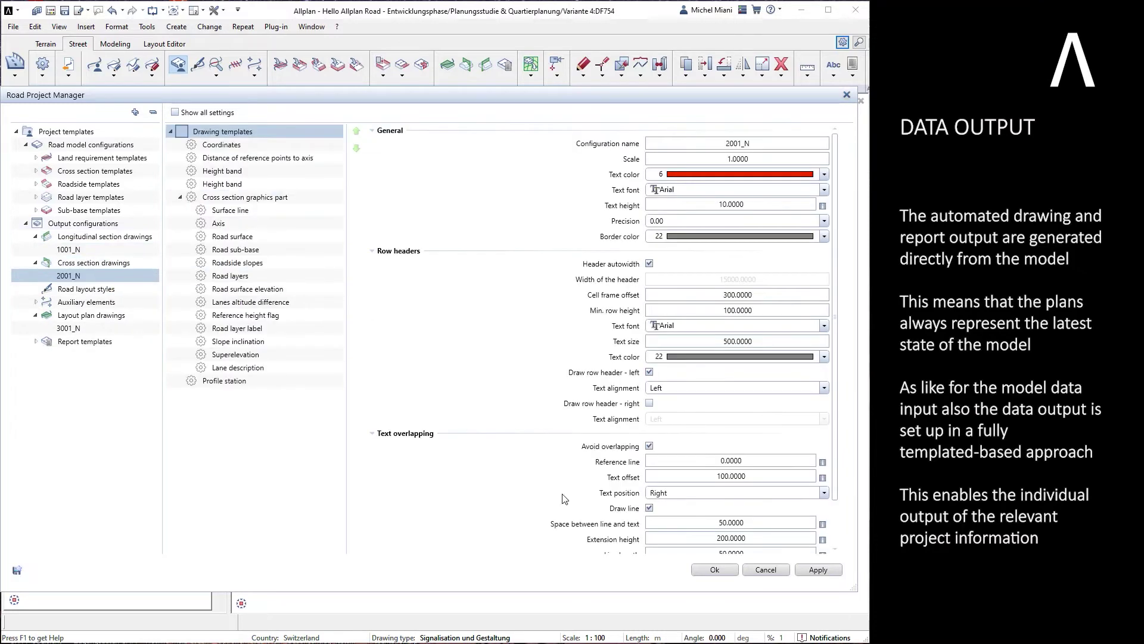
pyautogui.click(726, 571)
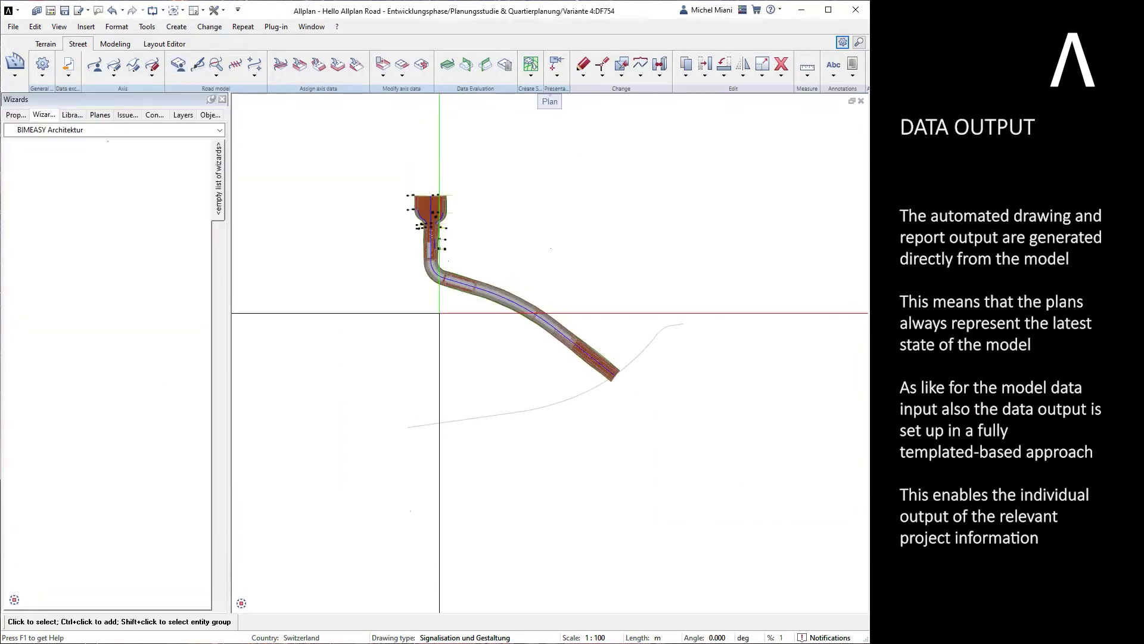
# Draw the Mainaxis layout plan with configuration 3001_N to the right of the road model and check its labels
pyautogui.click(447, 66)
pyautogui.click(151, 166)
pyautogui.click(199, 173)
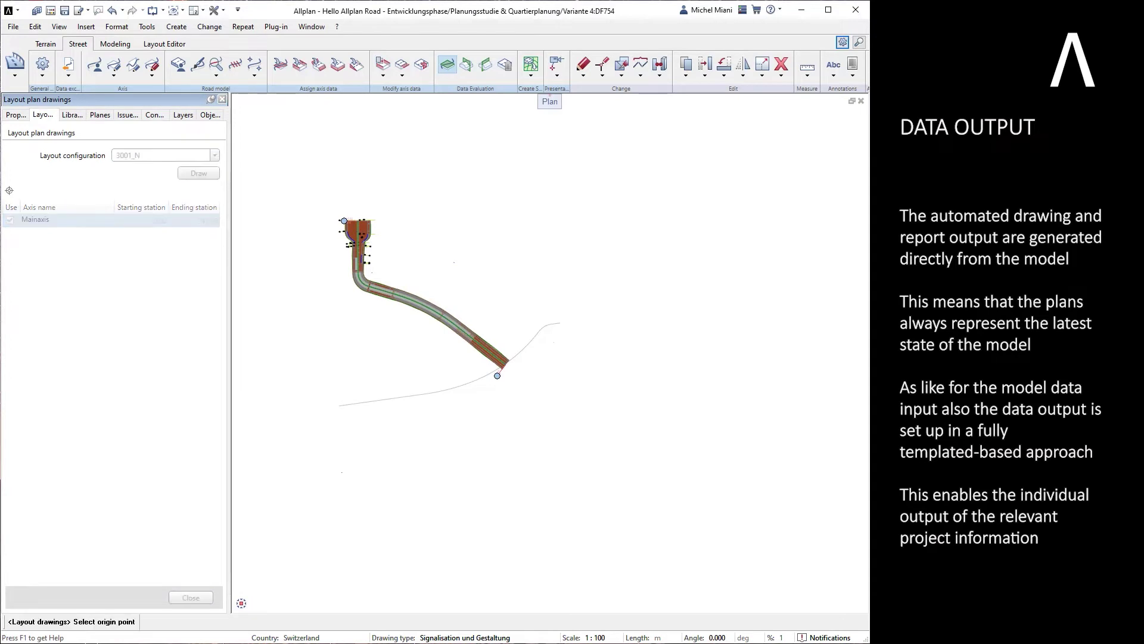
pyautogui.click(606, 346)
pyautogui.scroll(2, 744, 285)
pyautogui.scroll(6, 744, 286)
pyautogui.moveTo(745, 286); pyautogui.dragTo(486, 282, button='middle')
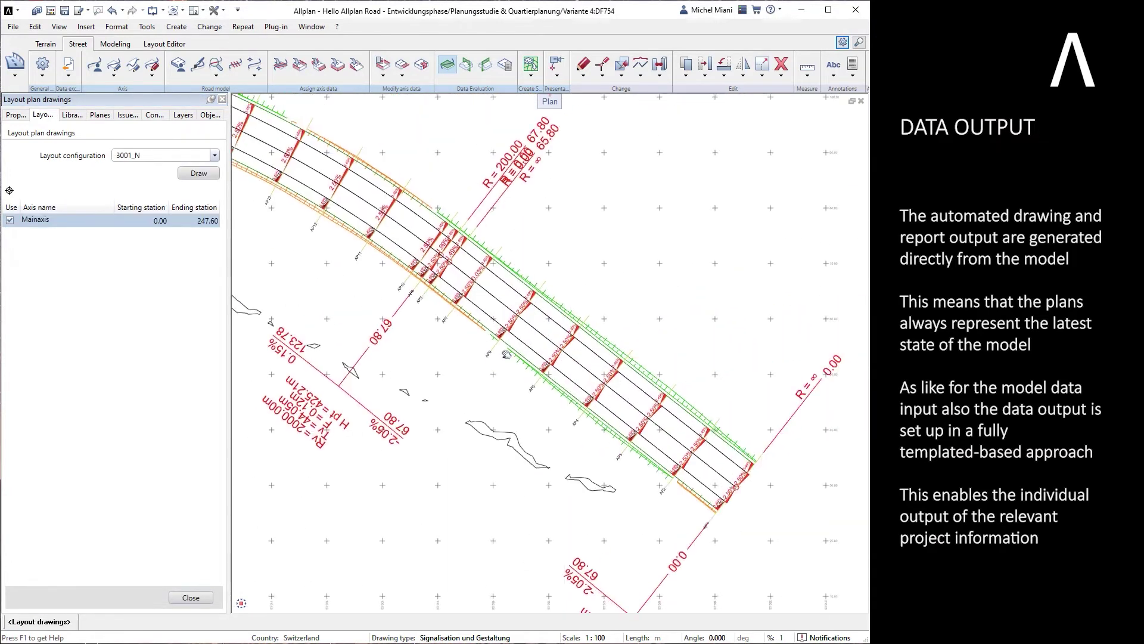
pyautogui.scroll(-7, 500, 349)
pyautogui.moveTo(275, 382); pyautogui.dragTo(534, 278, button='middle')
pyautogui.scroll(-1, 534, 278)
pyautogui.click(206, 593)
pyautogui.click(210, 595)
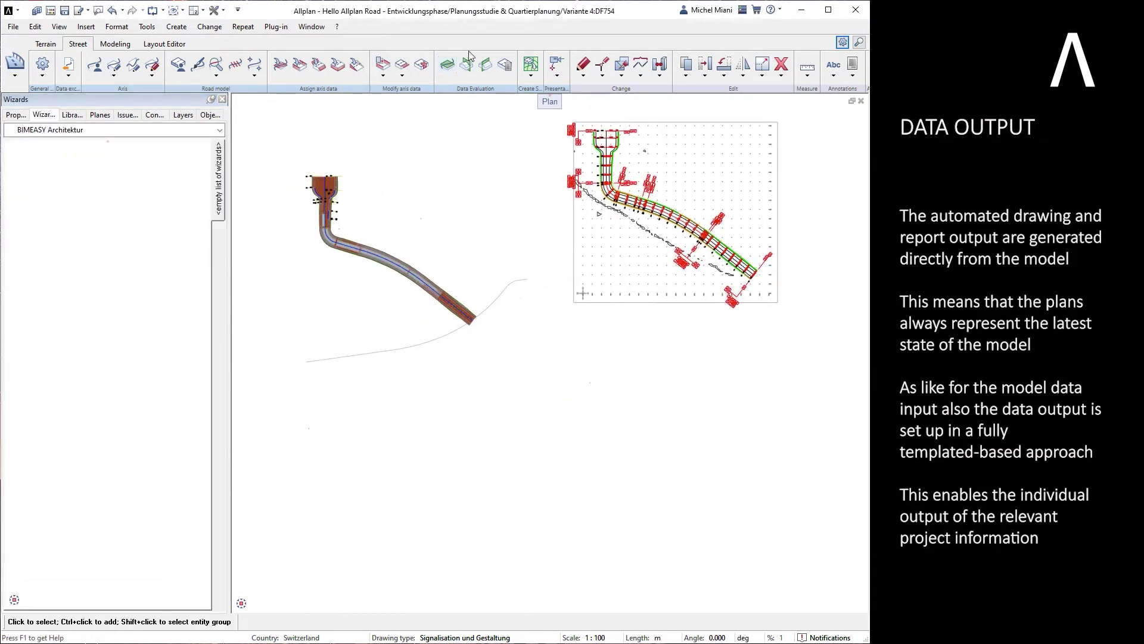
# Draw Mainaxis cross sections for named profiles AP1 to AP32 with configuration 2001_N, arranged 1:2:3:4 in 4 rows below the road
pyautogui.click(467, 66)
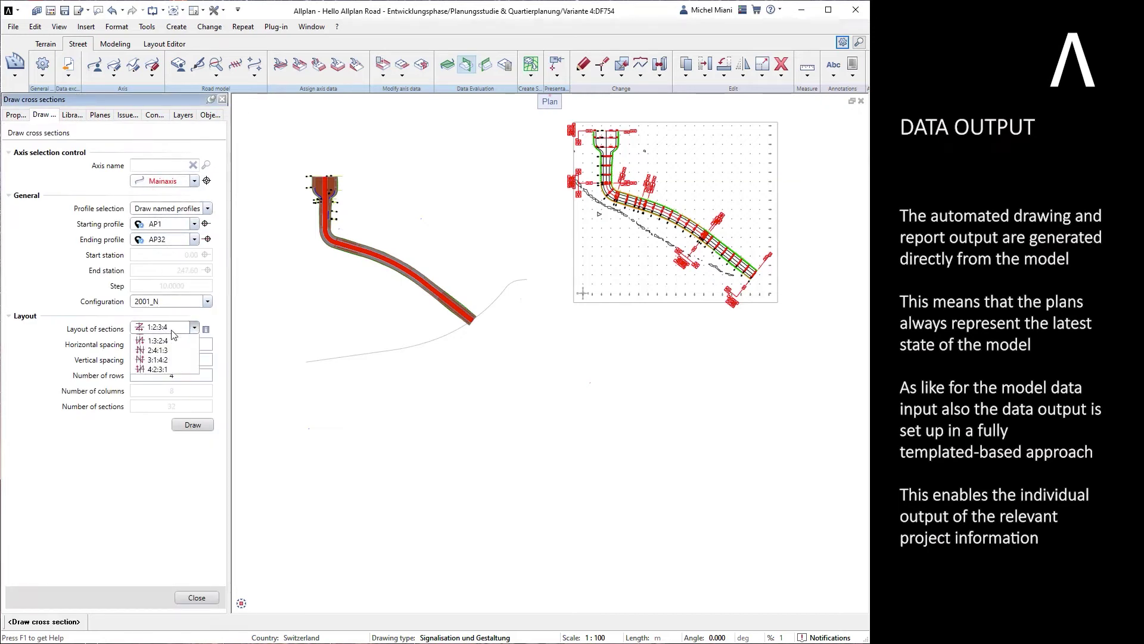
pyautogui.click(194, 425)
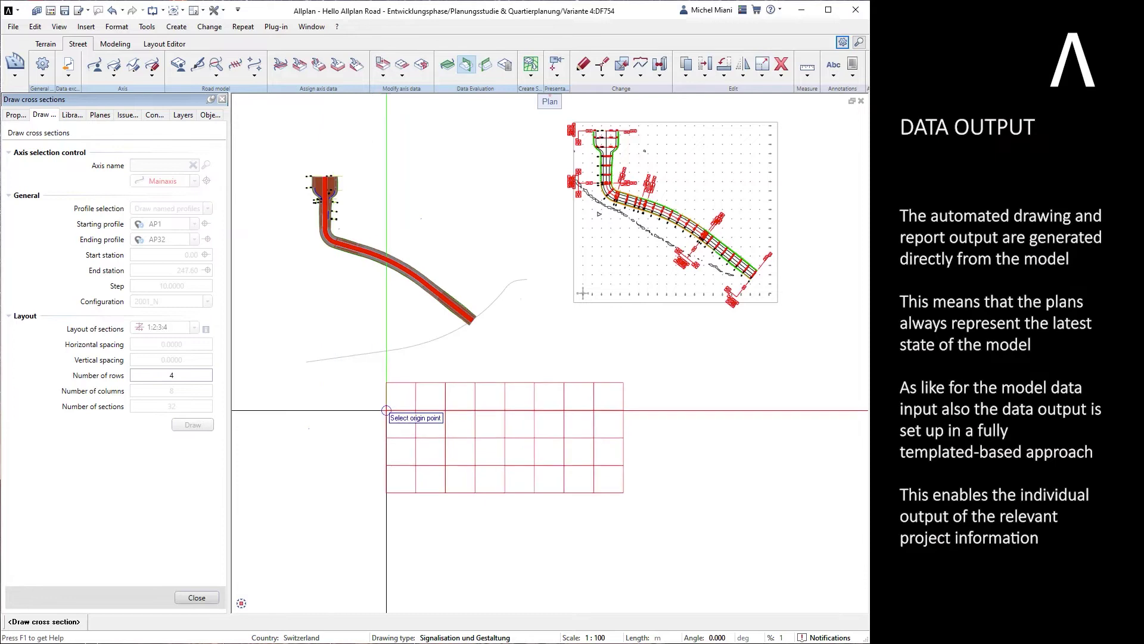
pyautogui.click(380, 396)
pyautogui.scroll(7, 384, 388)
pyautogui.scroll(-8, 531, 482)
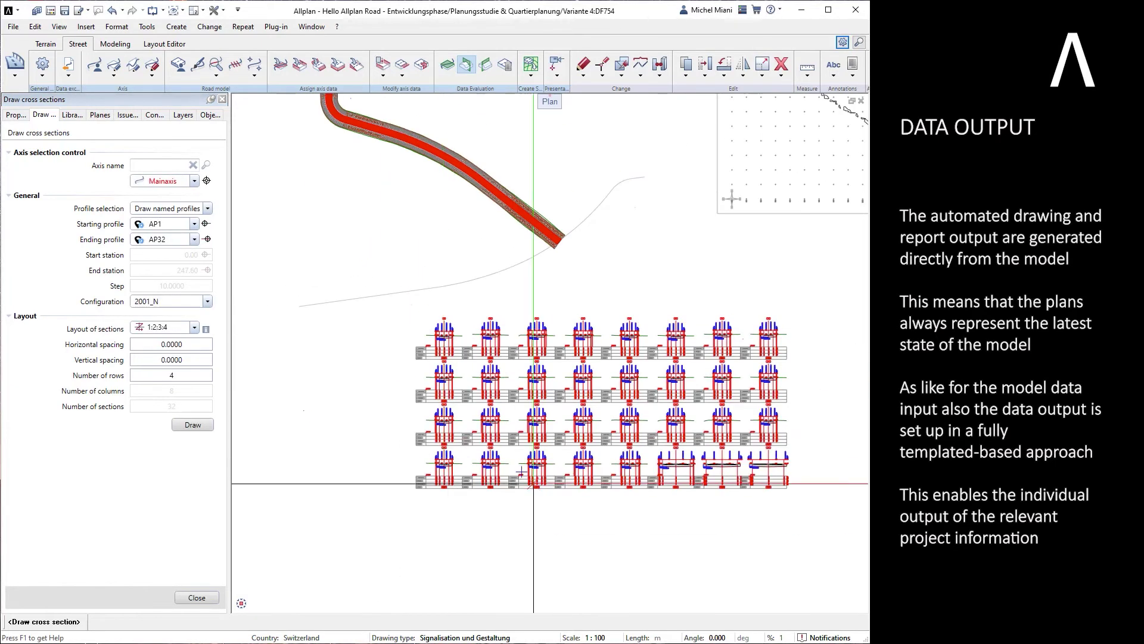
pyautogui.click(204, 597)
# Draw the Mainaxis longitudinal section from station 0.00 to 247.60 with configuration 1001_N to the left of the road and check it
pyautogui.click(486, 64)
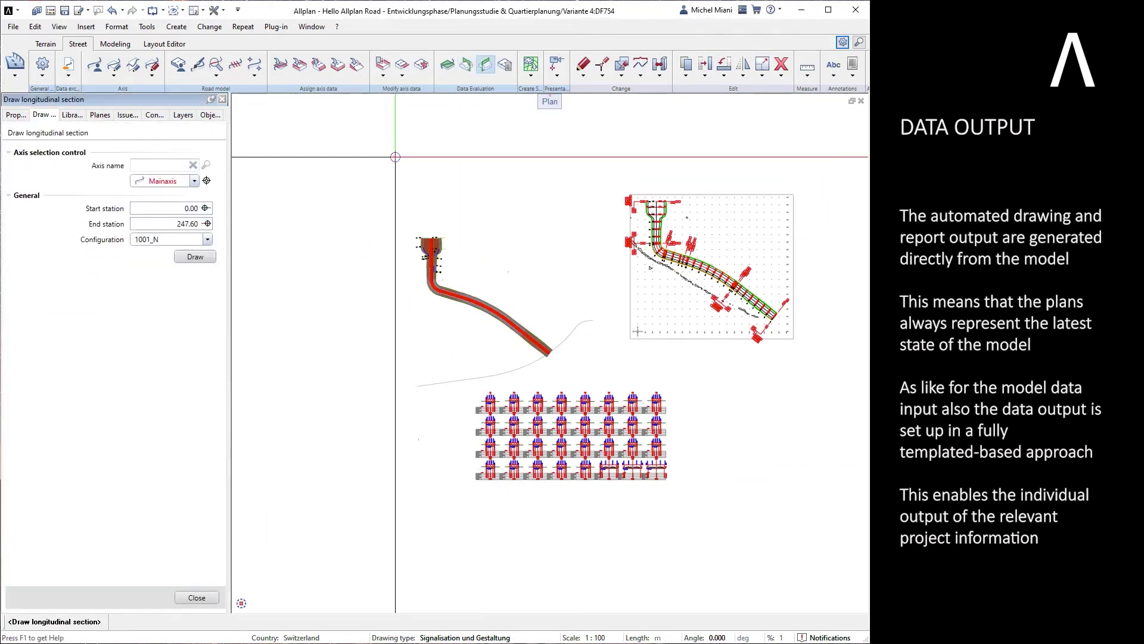
pyautogui.click(173, 252)
pyautogui.click(194, 256)
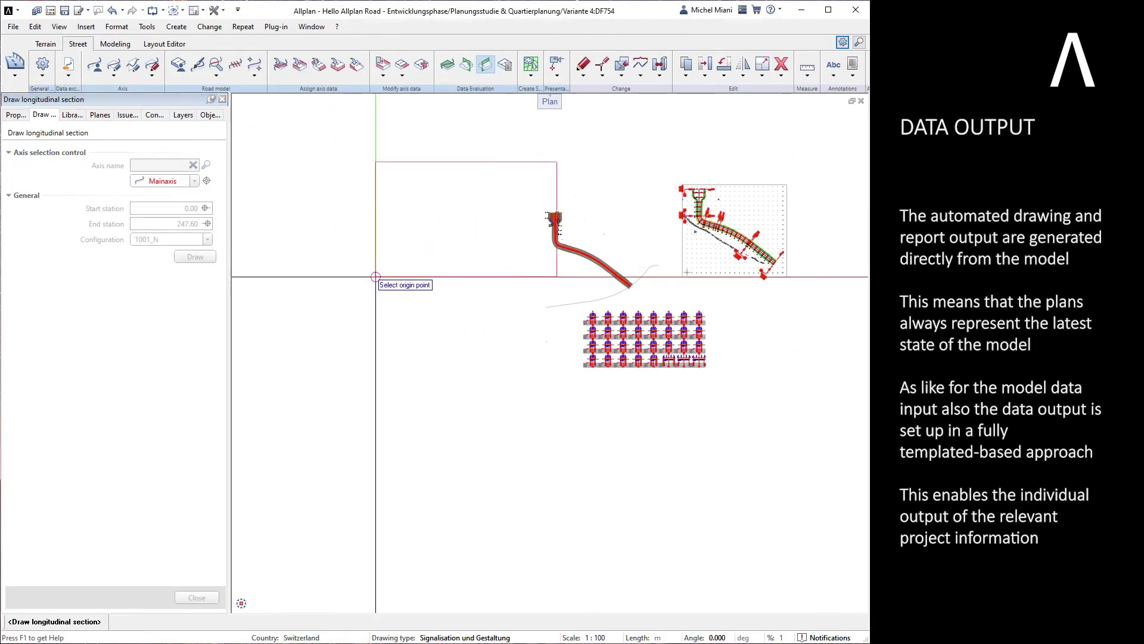
pyautogui.click(377, 273)
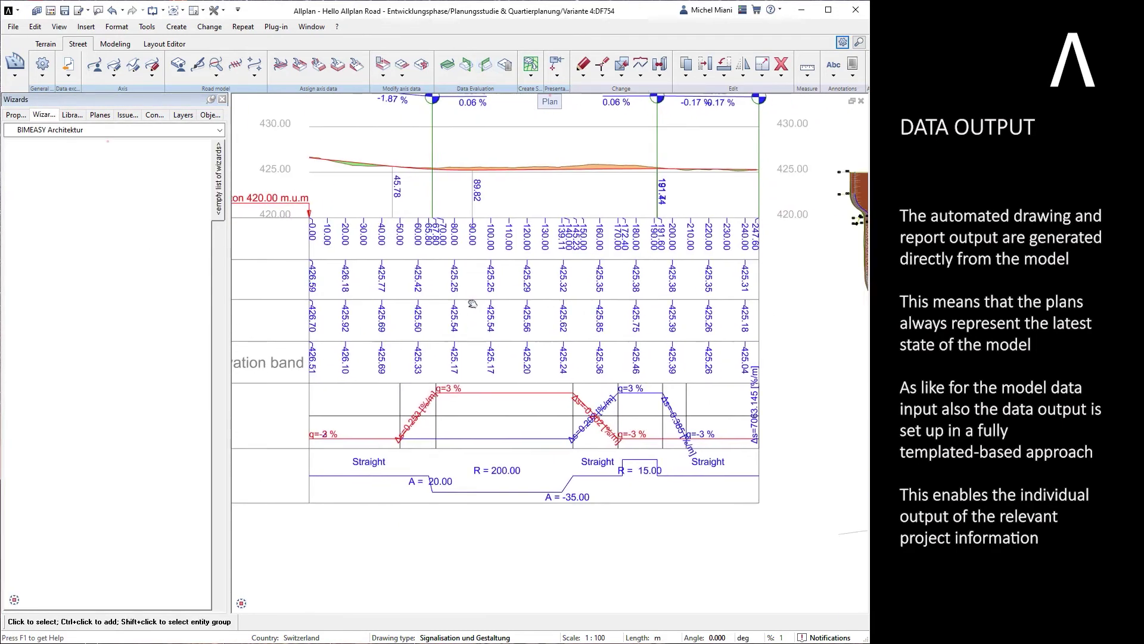
pyautogui.moveTo(632, 349); pyautogui.dragTo(406, 312, button='middle')
pyautogui.scroll(-4, 487, 372)
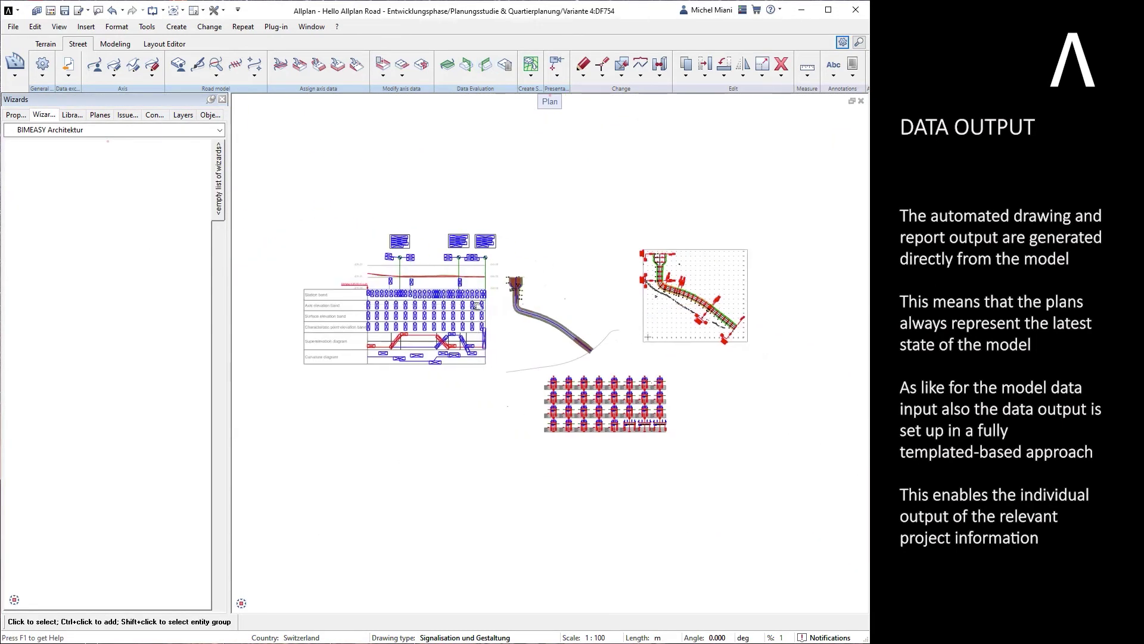
pyautogui.moveTo(406, 313); pyautogui.dragTo(394, 304, button='middle')
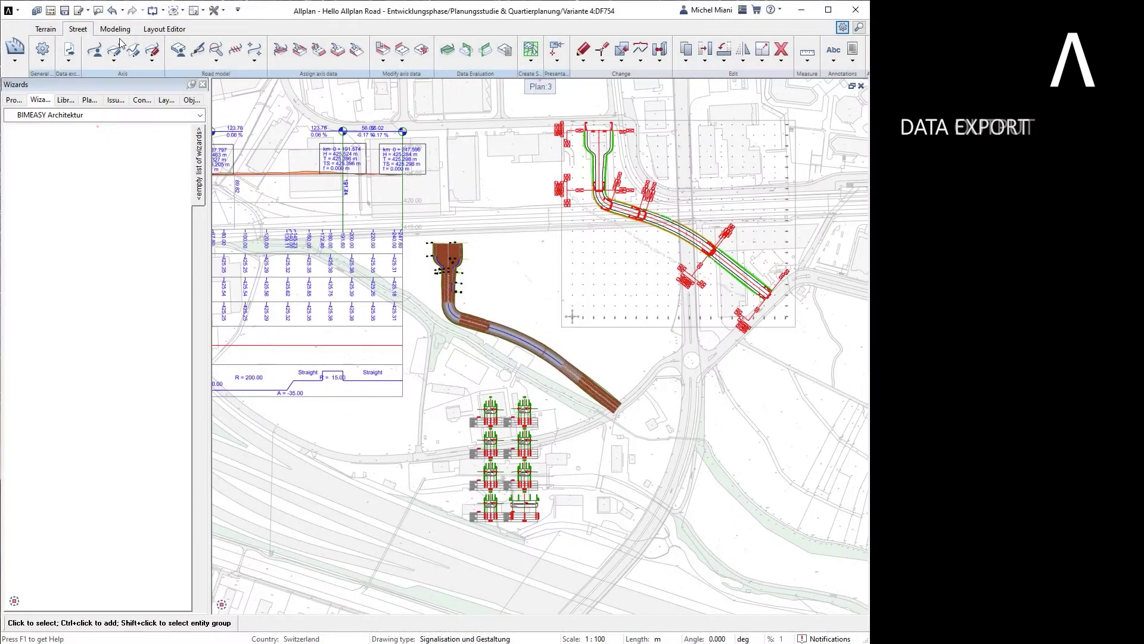
# Start a civil data export with Bimplus as the data format and proceed to the export details
pyautogui.click(69, 50)
pyautogui.moveTo(393, 94); pyautogui.dragTo(342, 129)
pyautogui.click(557, 292)
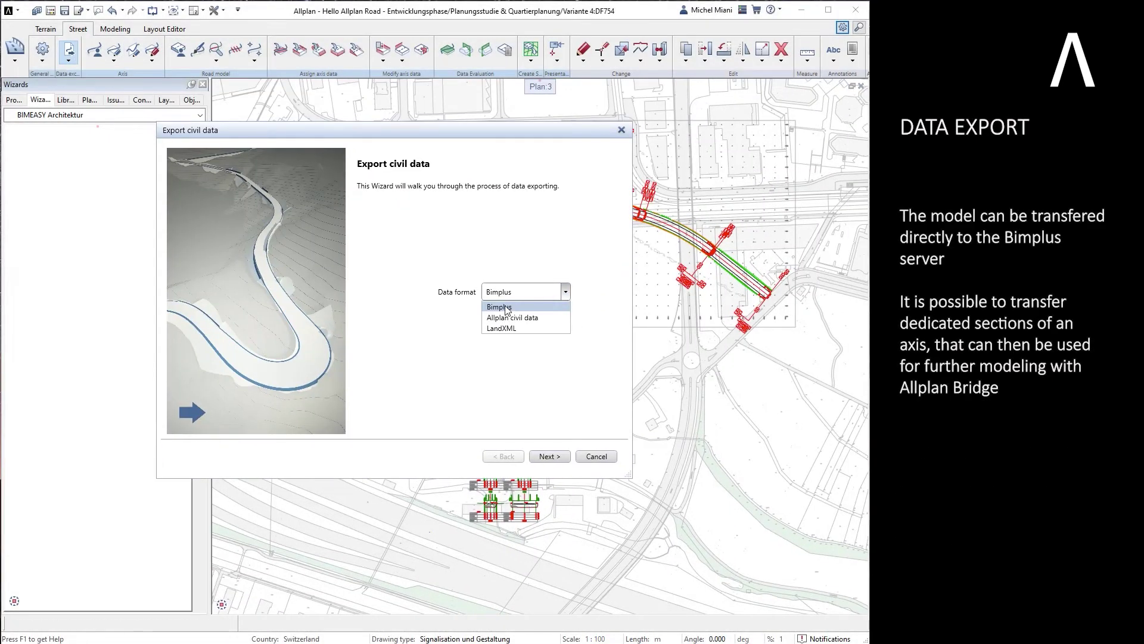
pyautogui.click(506, 307)
pyautogui.click(549, 456)
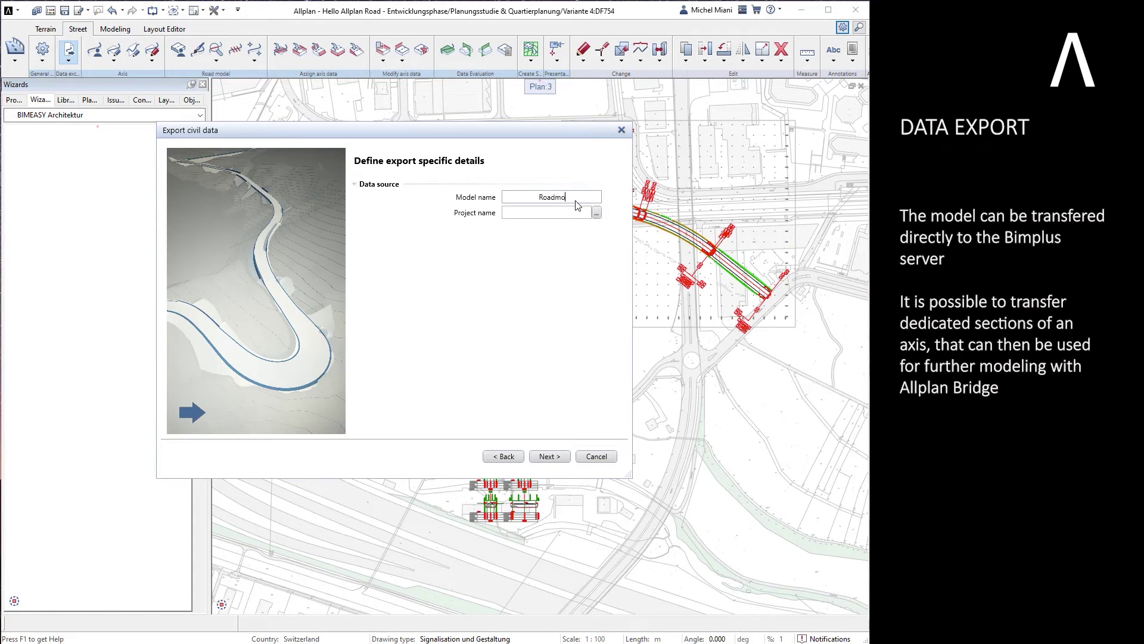
# Name the exported model Roadmodel and choose its destination Bimplus project
pyautogui.click(596, 213)
pyautogui.click(388, 445)
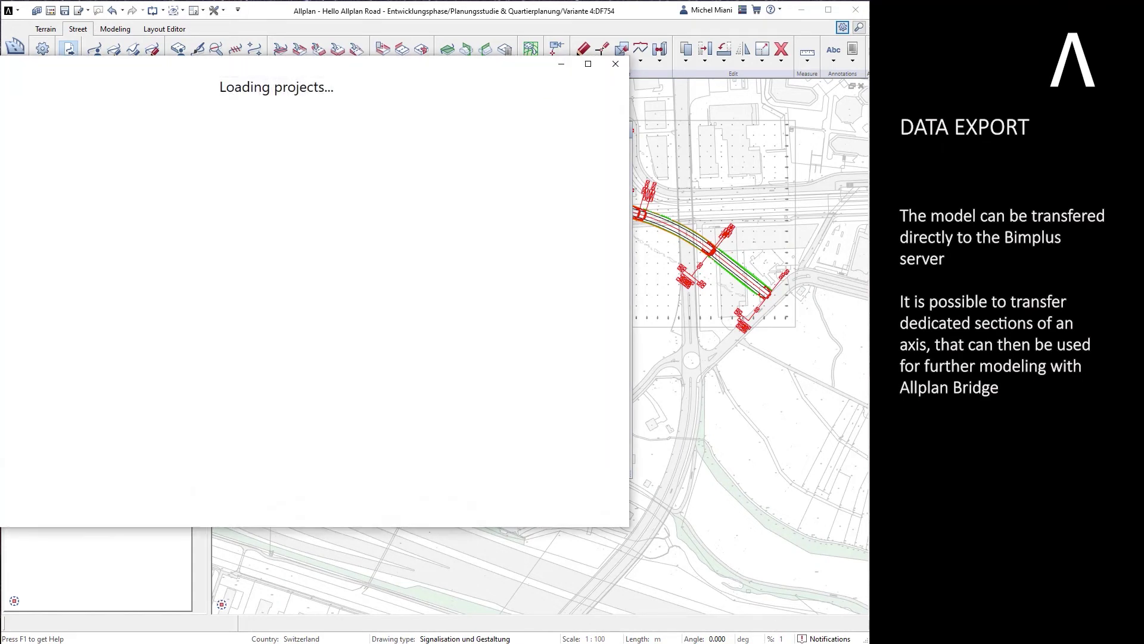
pyautogui.click(516, 384)
pyautogui.click(593, 511)
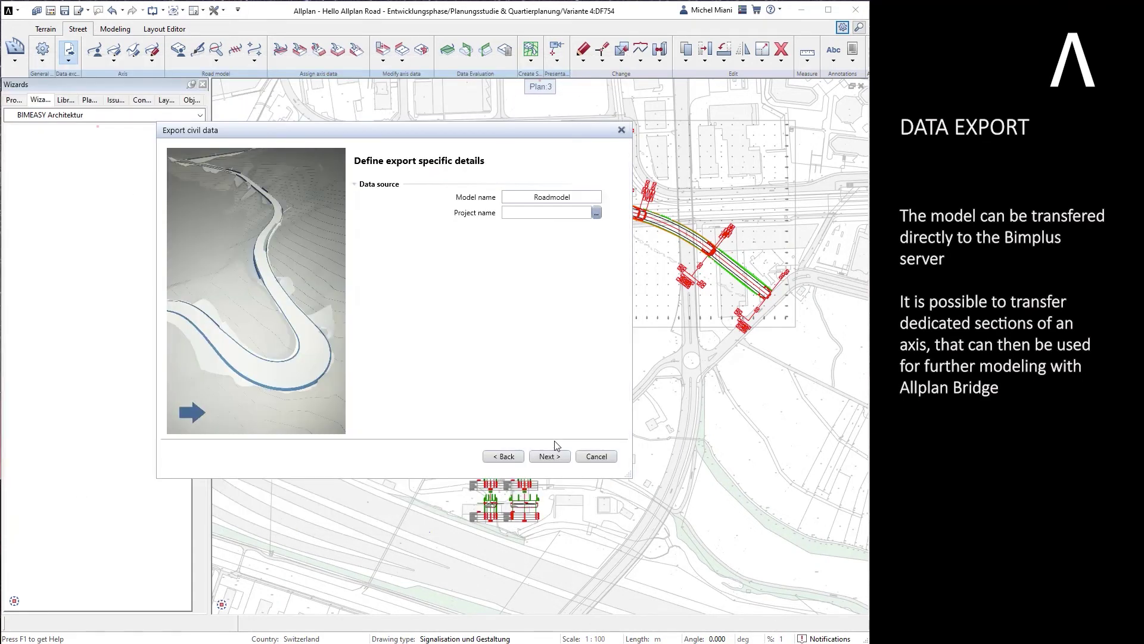